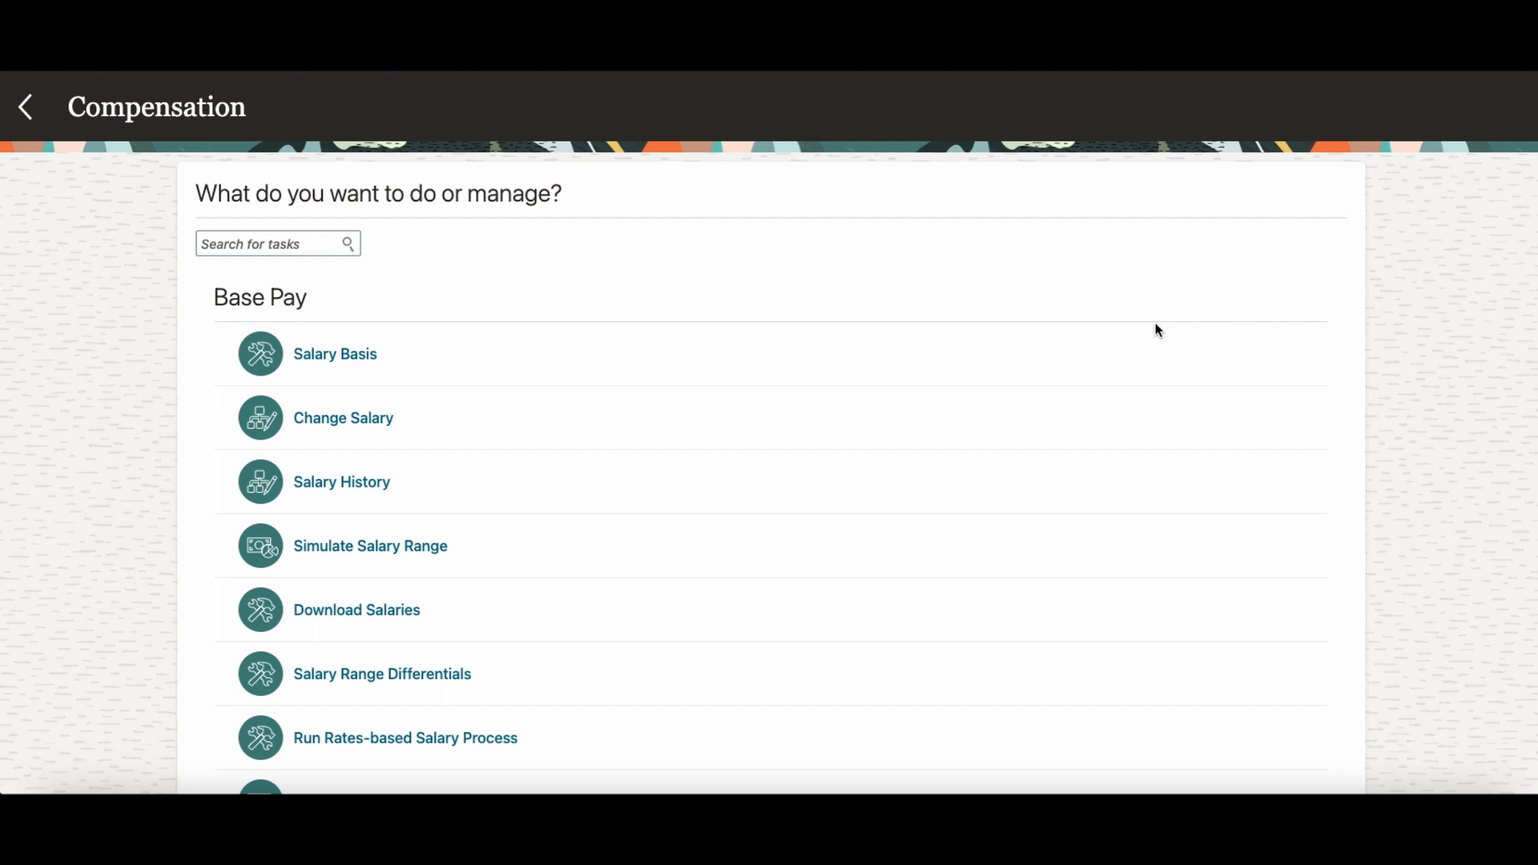
In the Salary Basis task, review the properties and element mapping of 10980_OTBI_GSP_SB, and leave it without saving
click(346, 353)
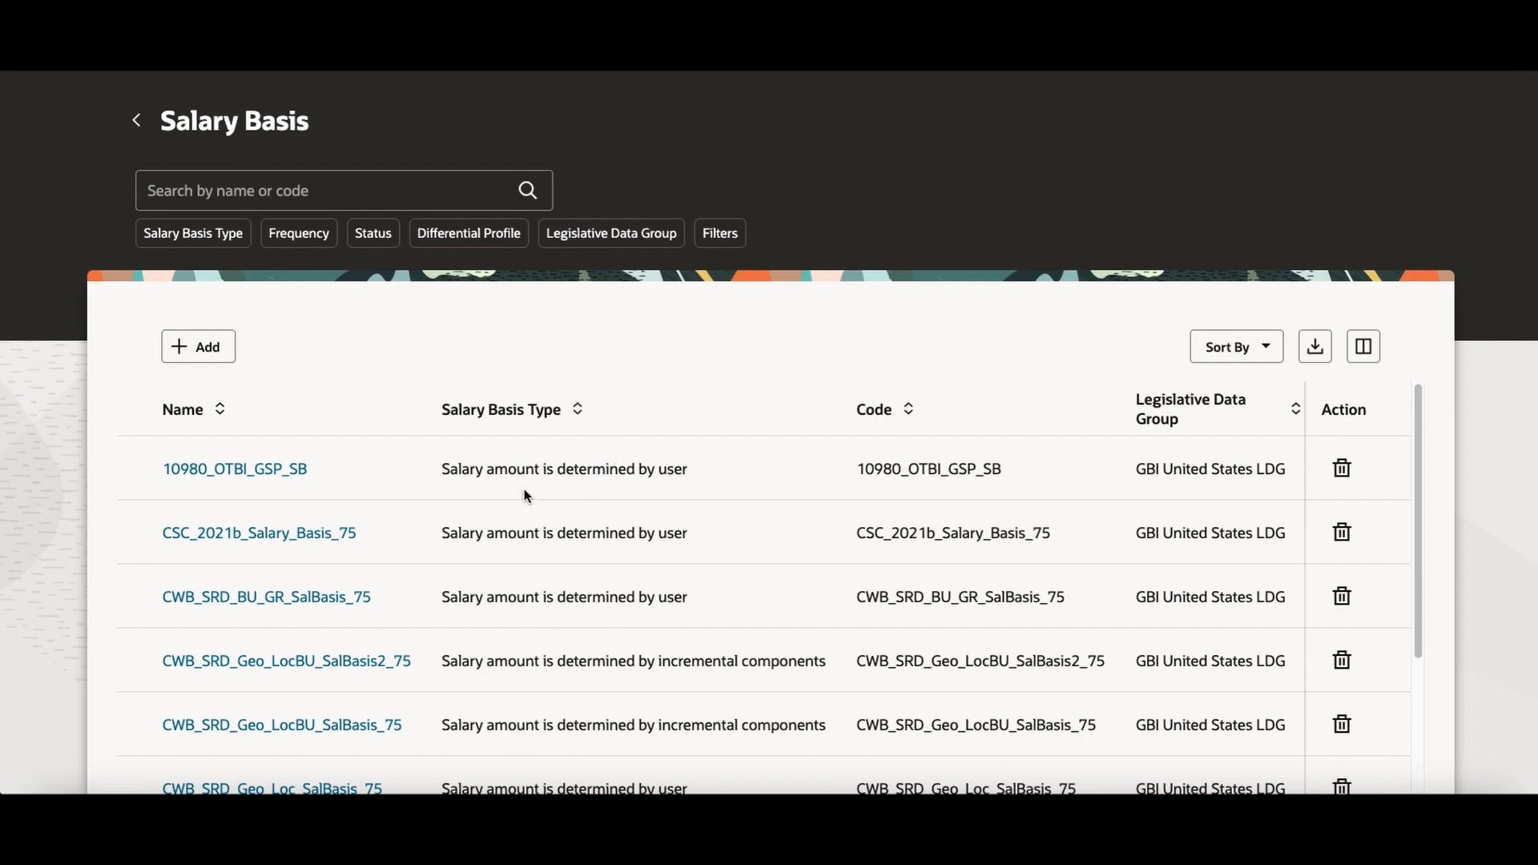
click(270, 473)
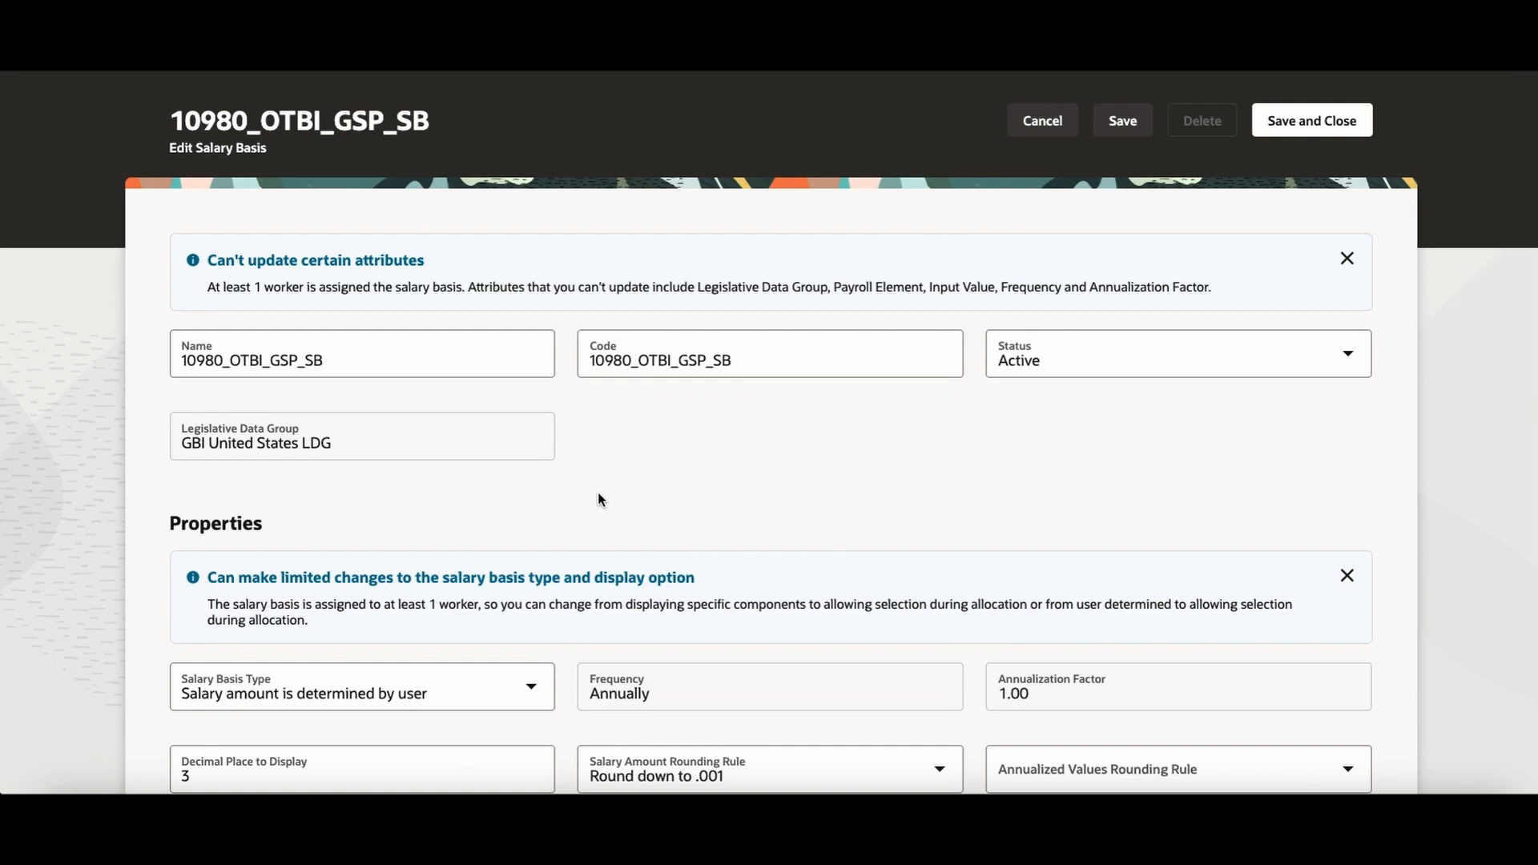
scroll(598, 500, down, 5)
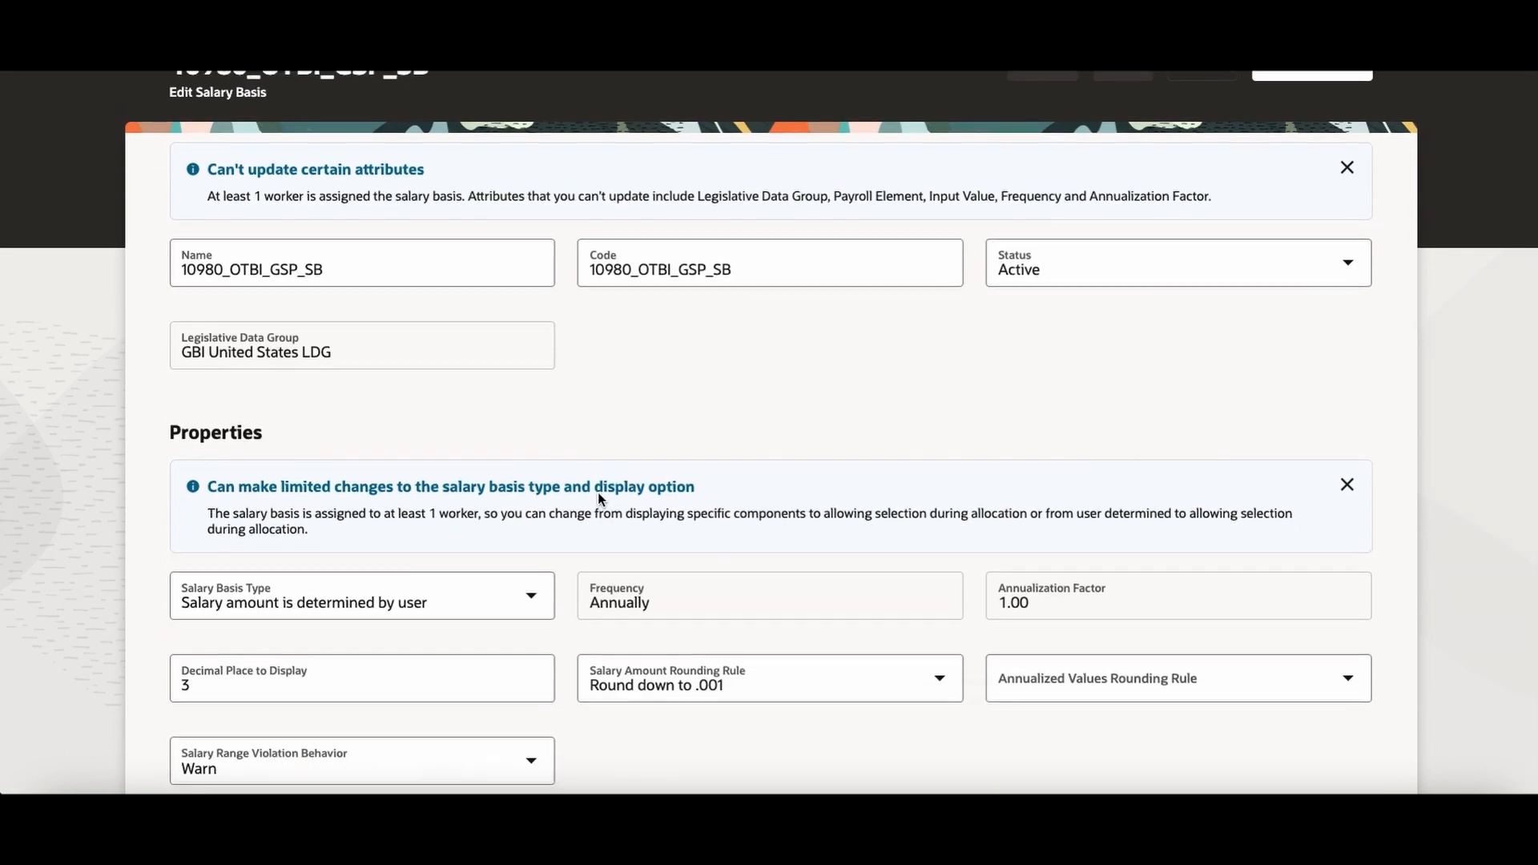
scroll(606, 494, up, 1)
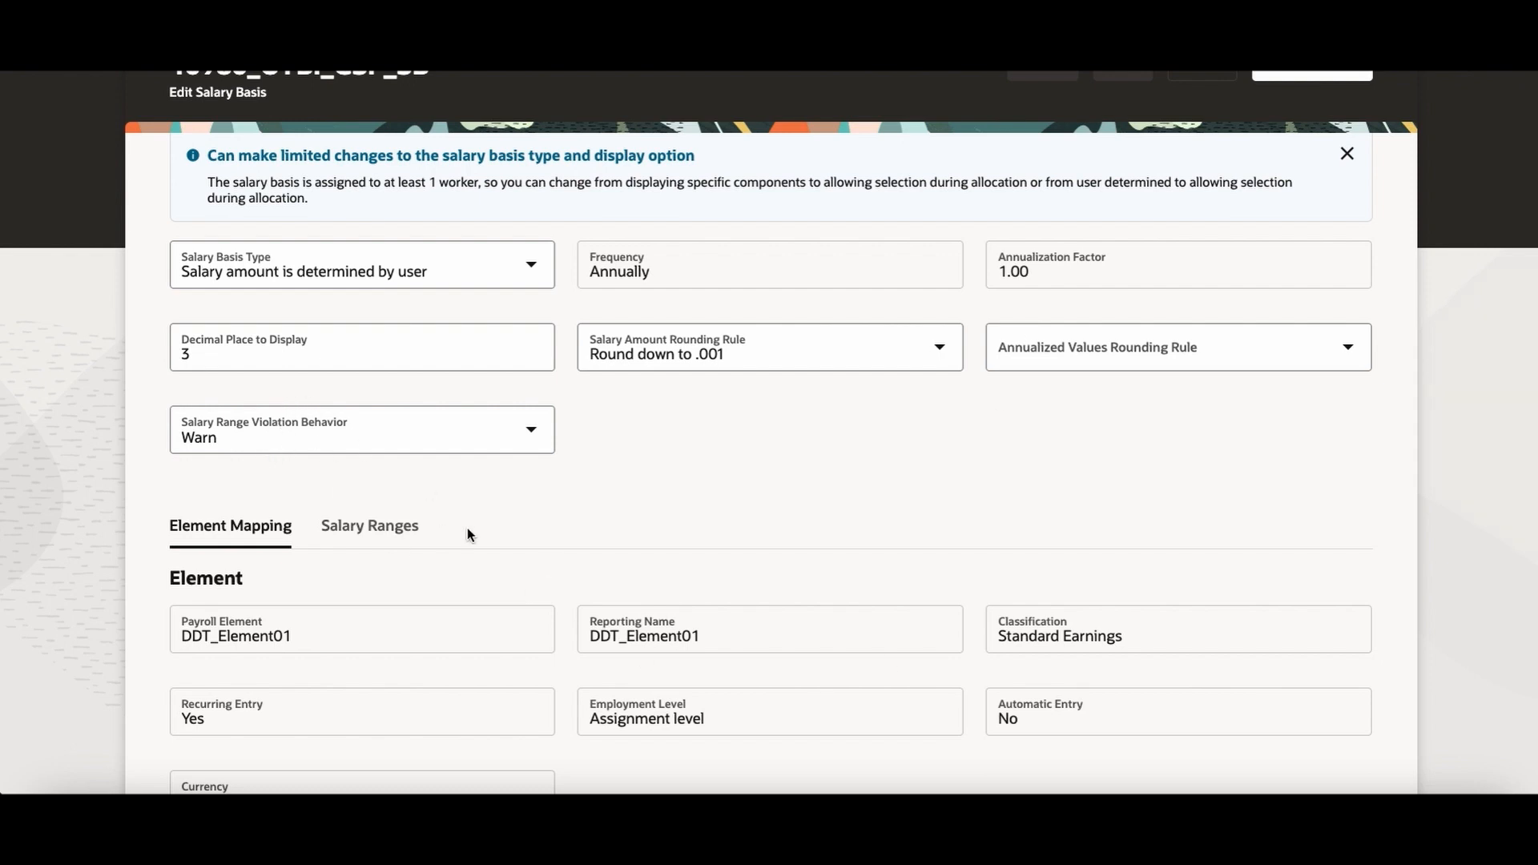
scroll(468, 527, down, 4)
scroll(468, 527, up, 4)
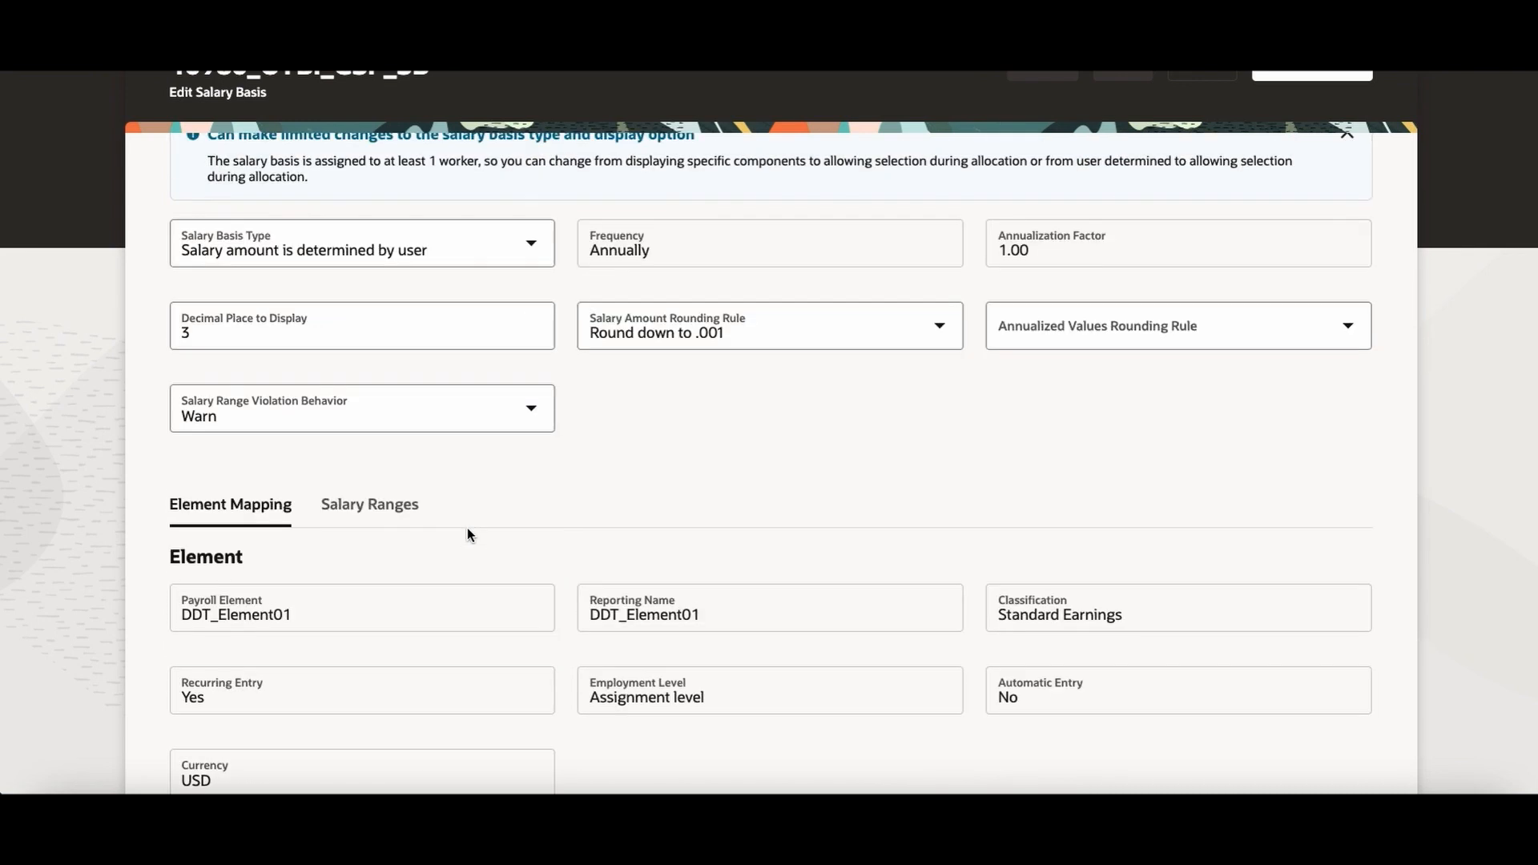
scroll(468, 529, down, 4)
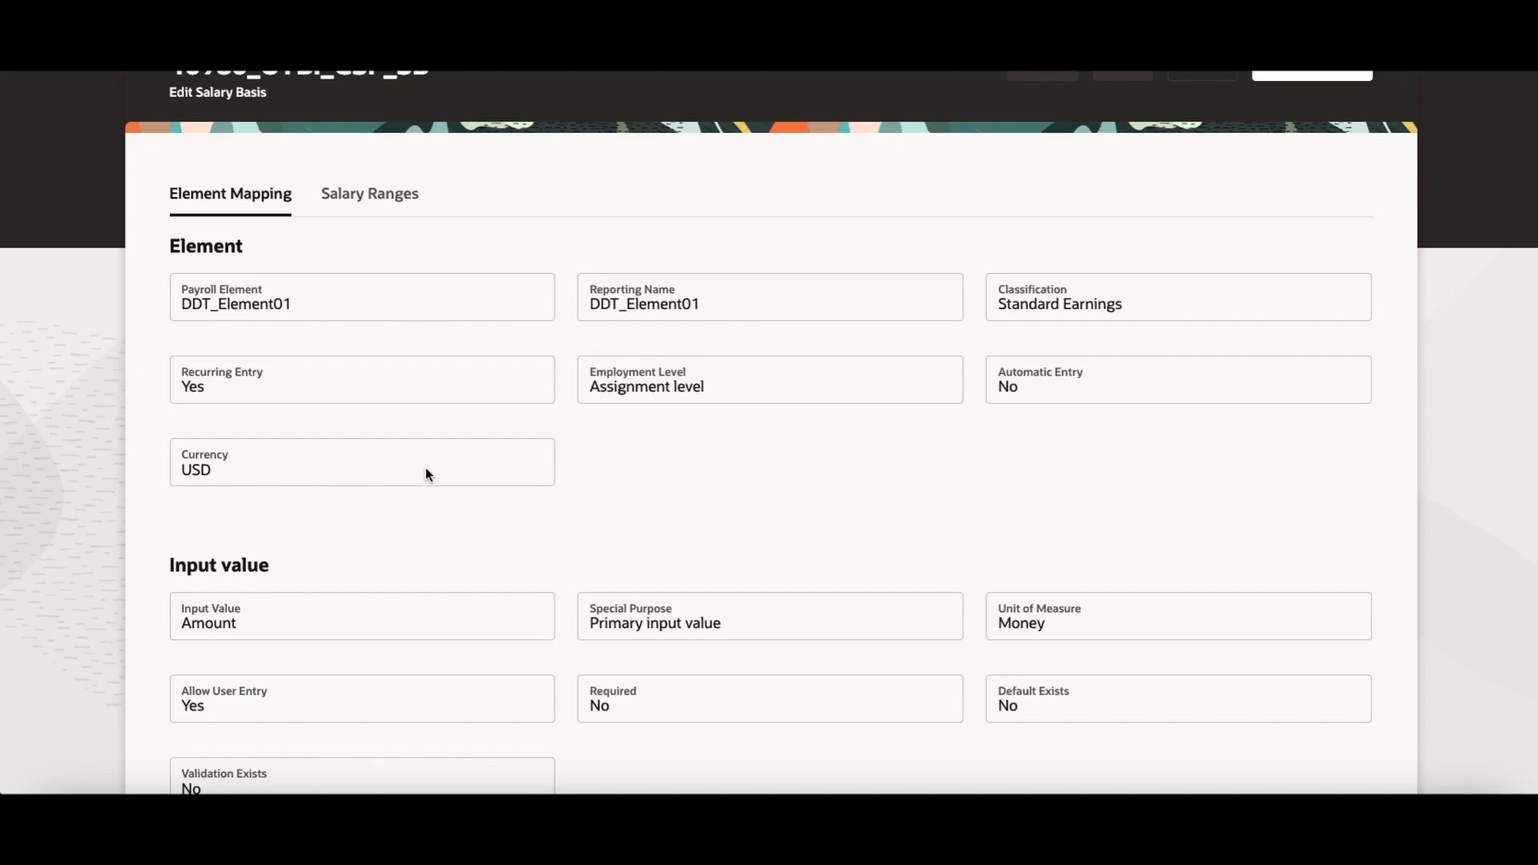
scroll(426, 470, up, 10)
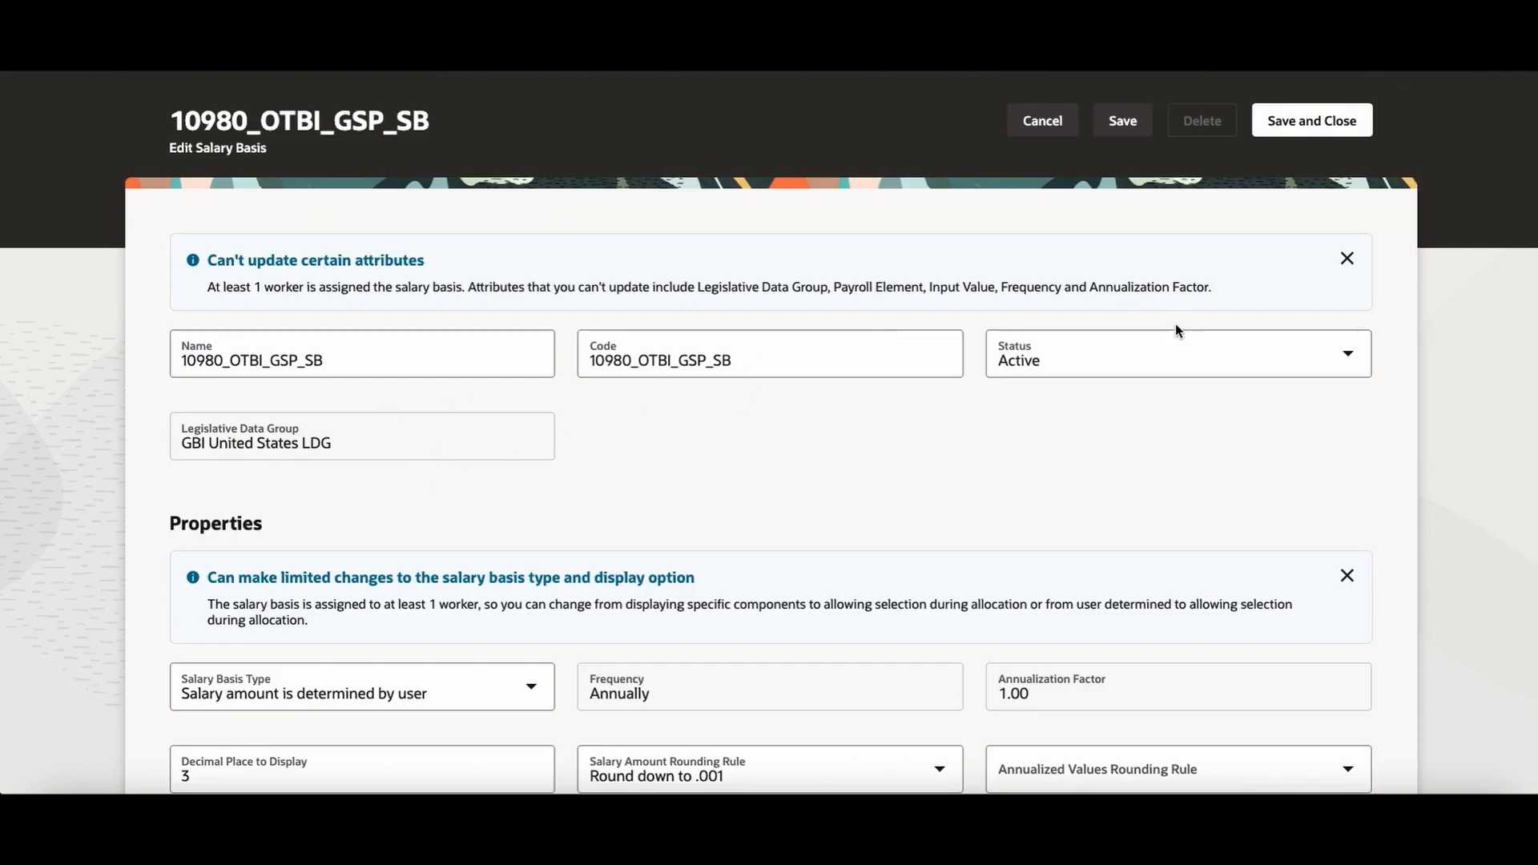
click(1041, 120)
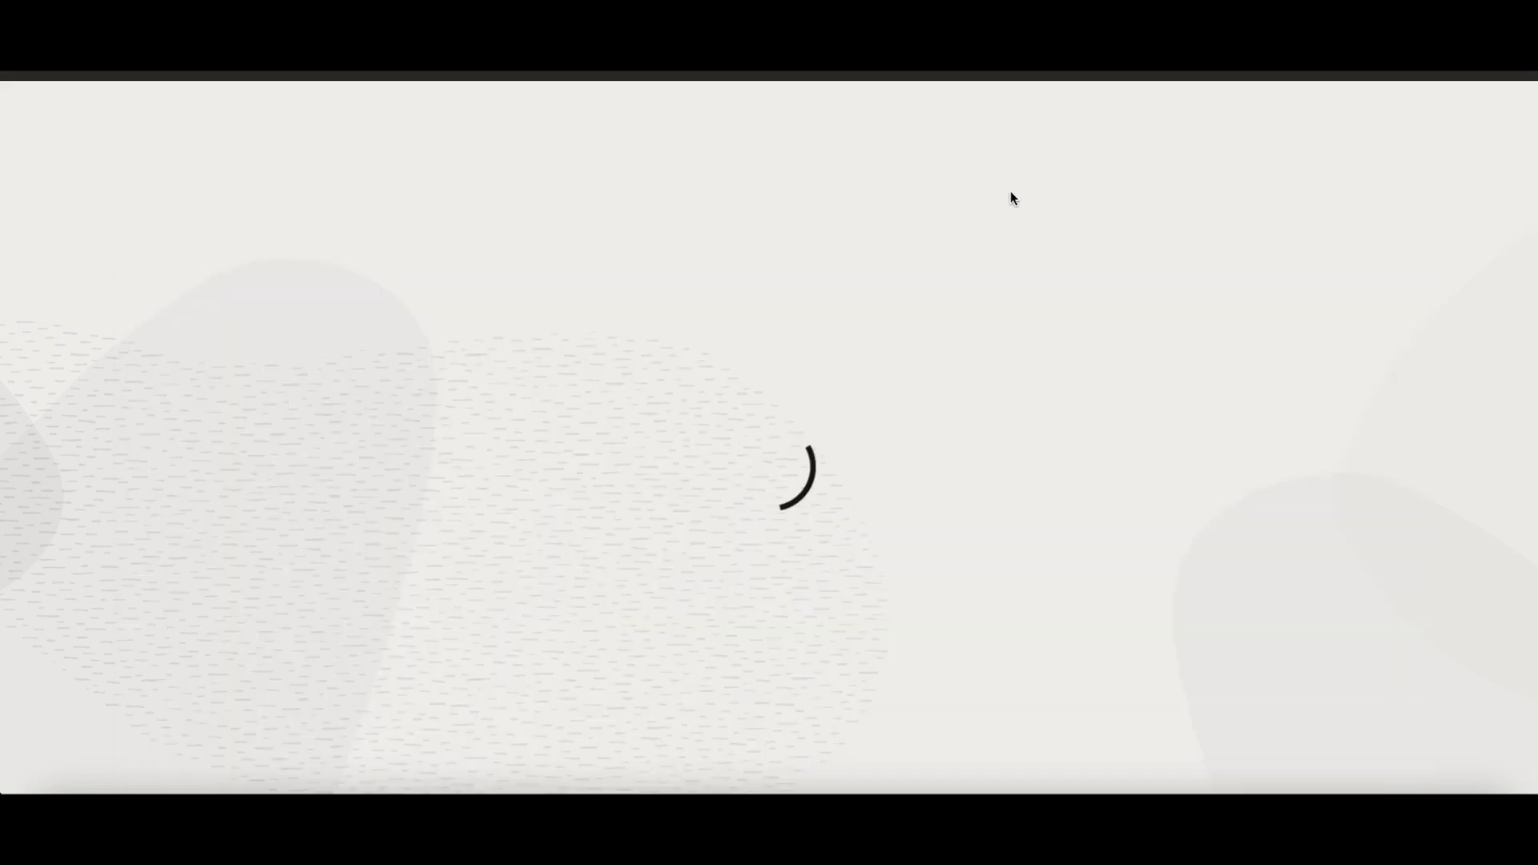
Find the GSP_SC_SalBasis_111 salary basis in the list and open it
scroll(560, 523, down, 1)
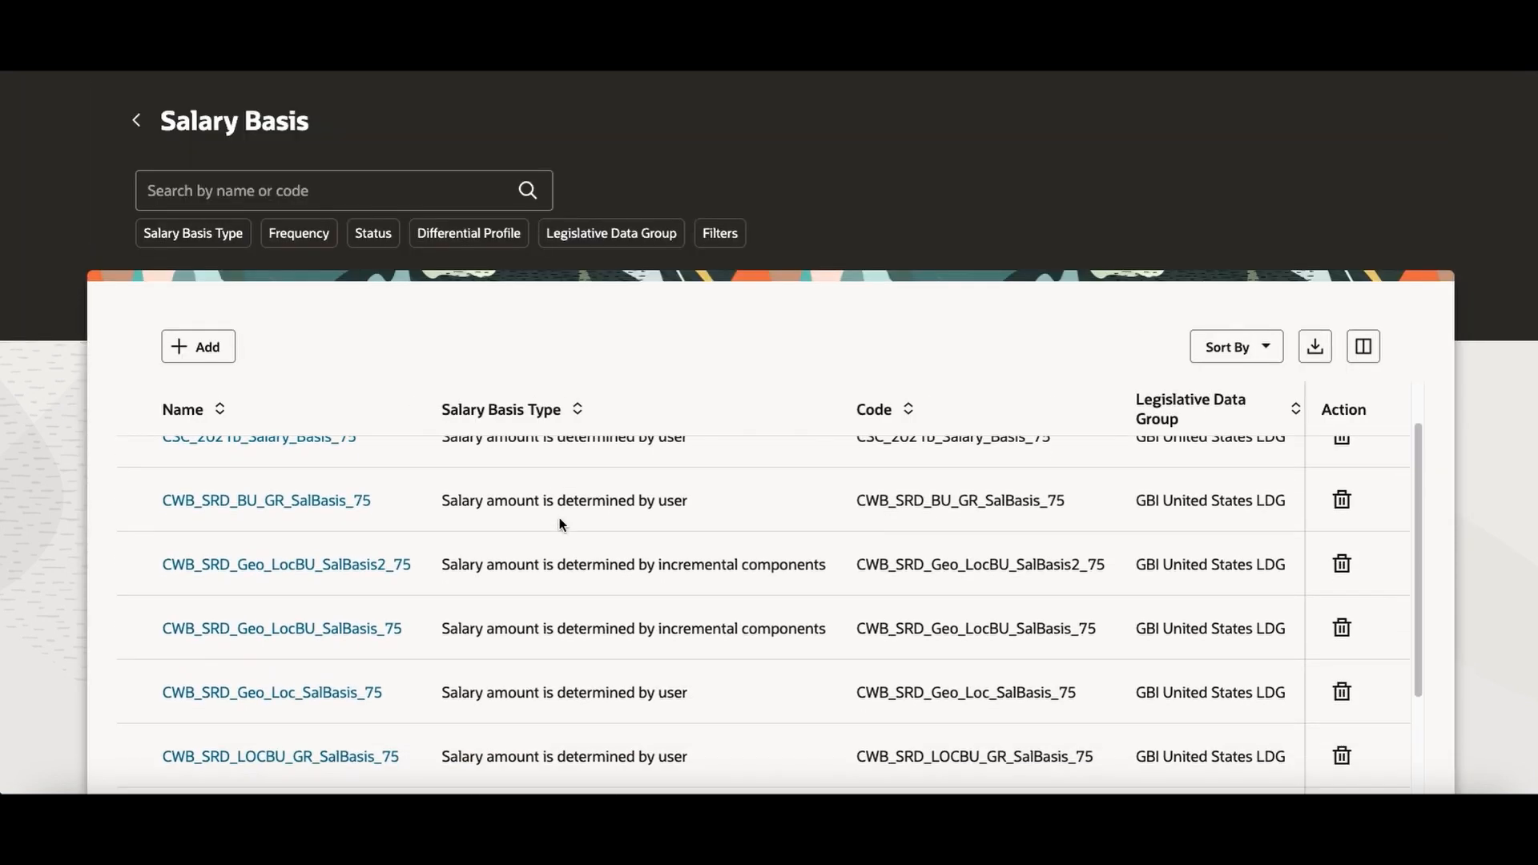
scroll(561, 524, down, 4)
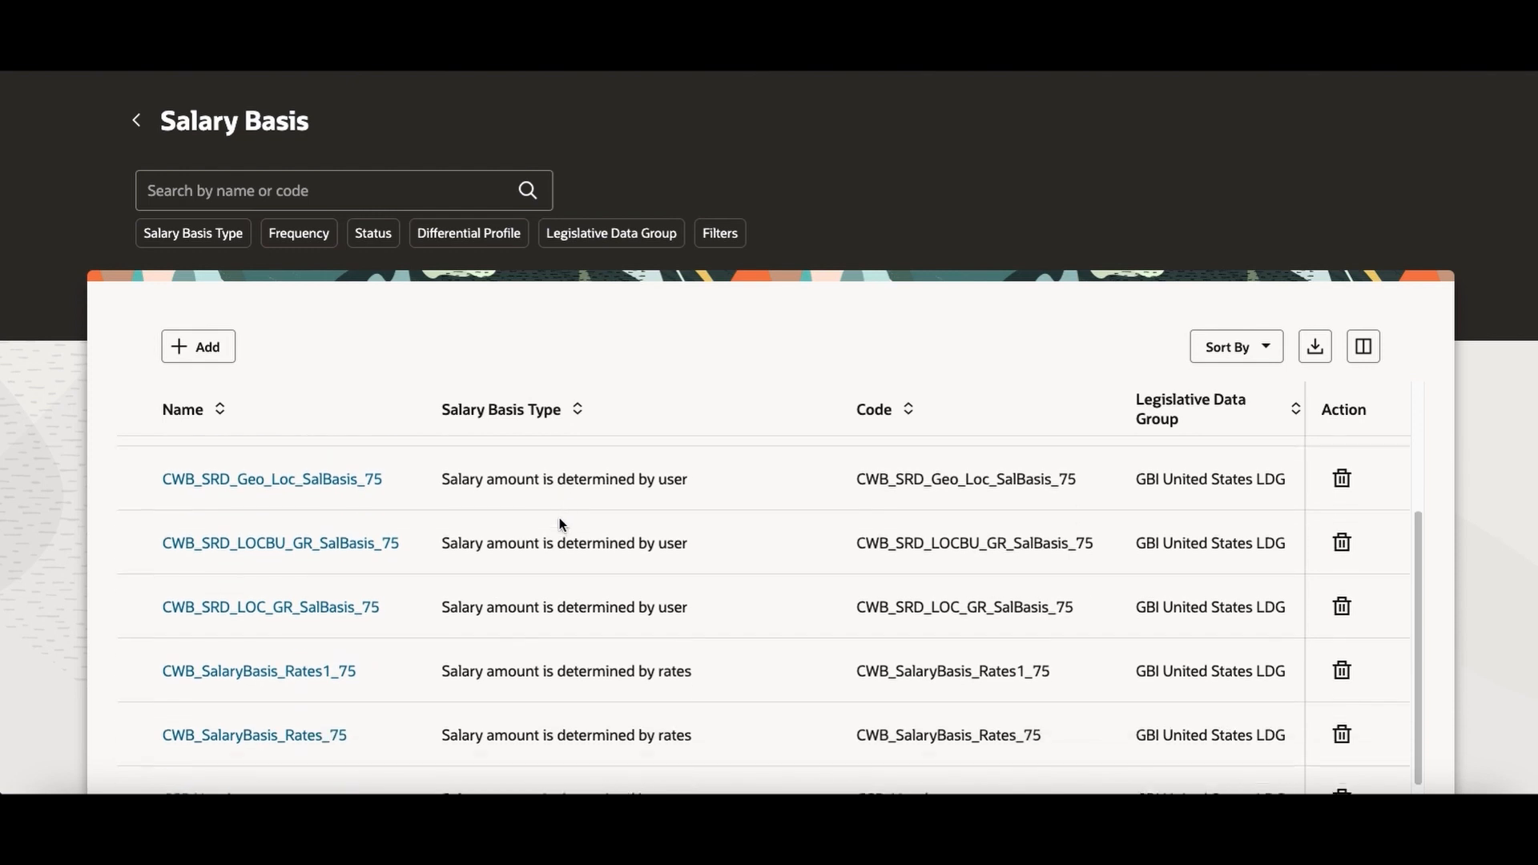
scroll(561, 523, down, 4)
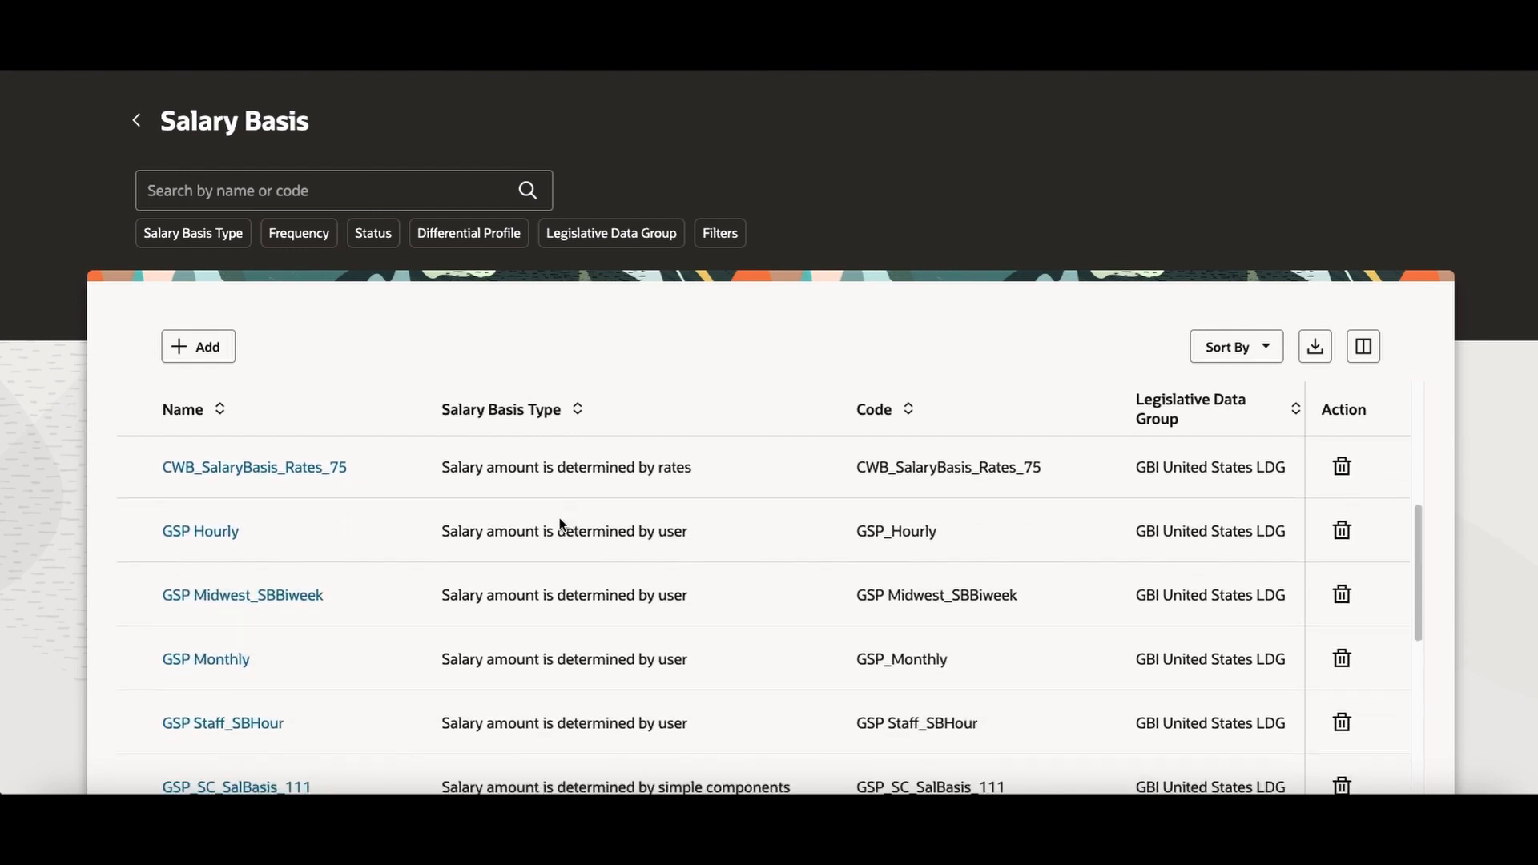
scroll(561, 524, down, 4)
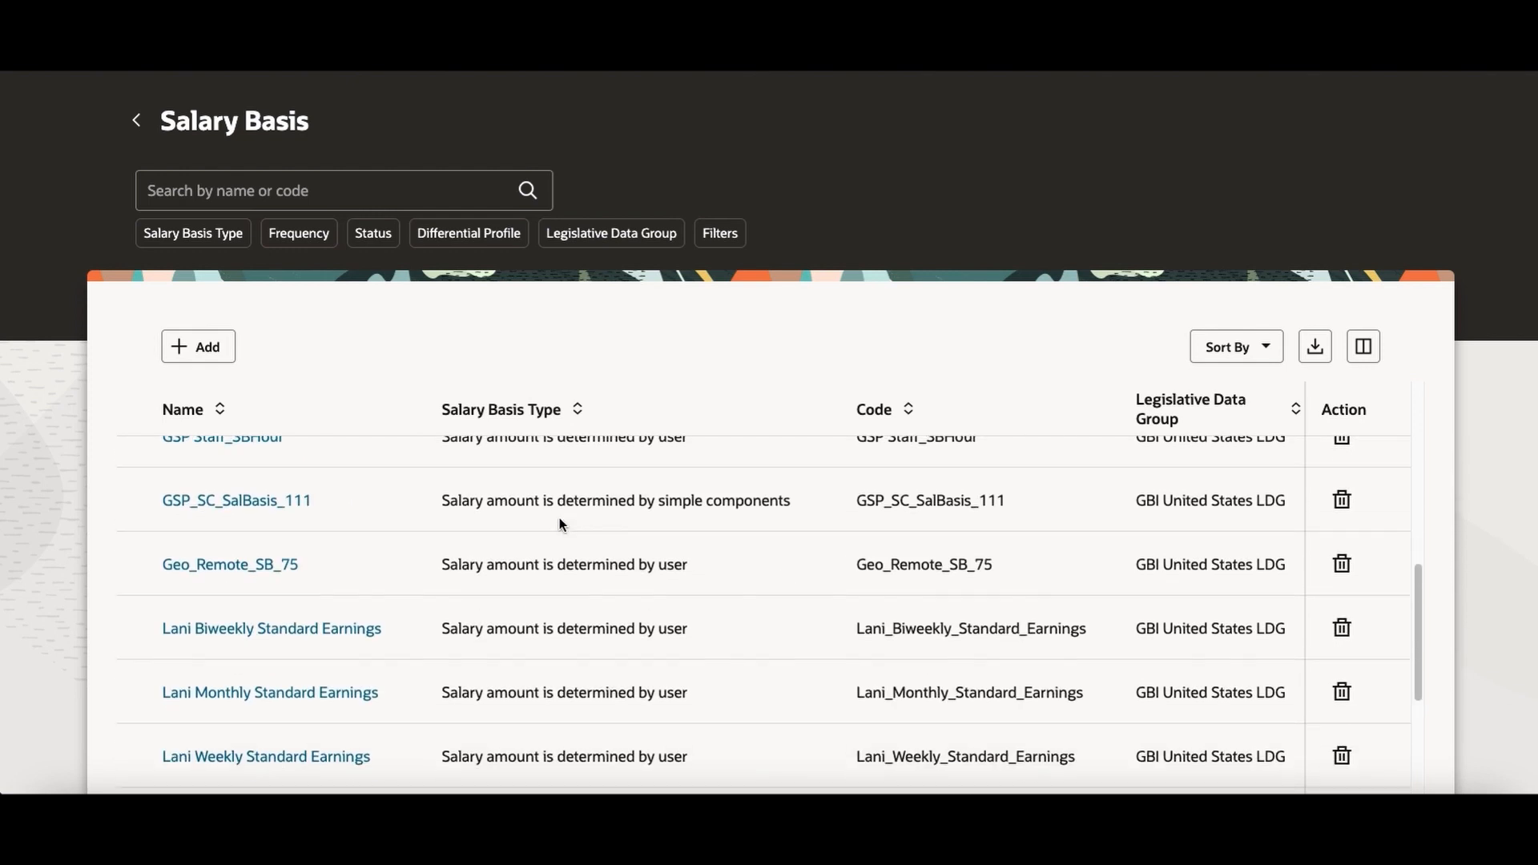
click(265, 500)
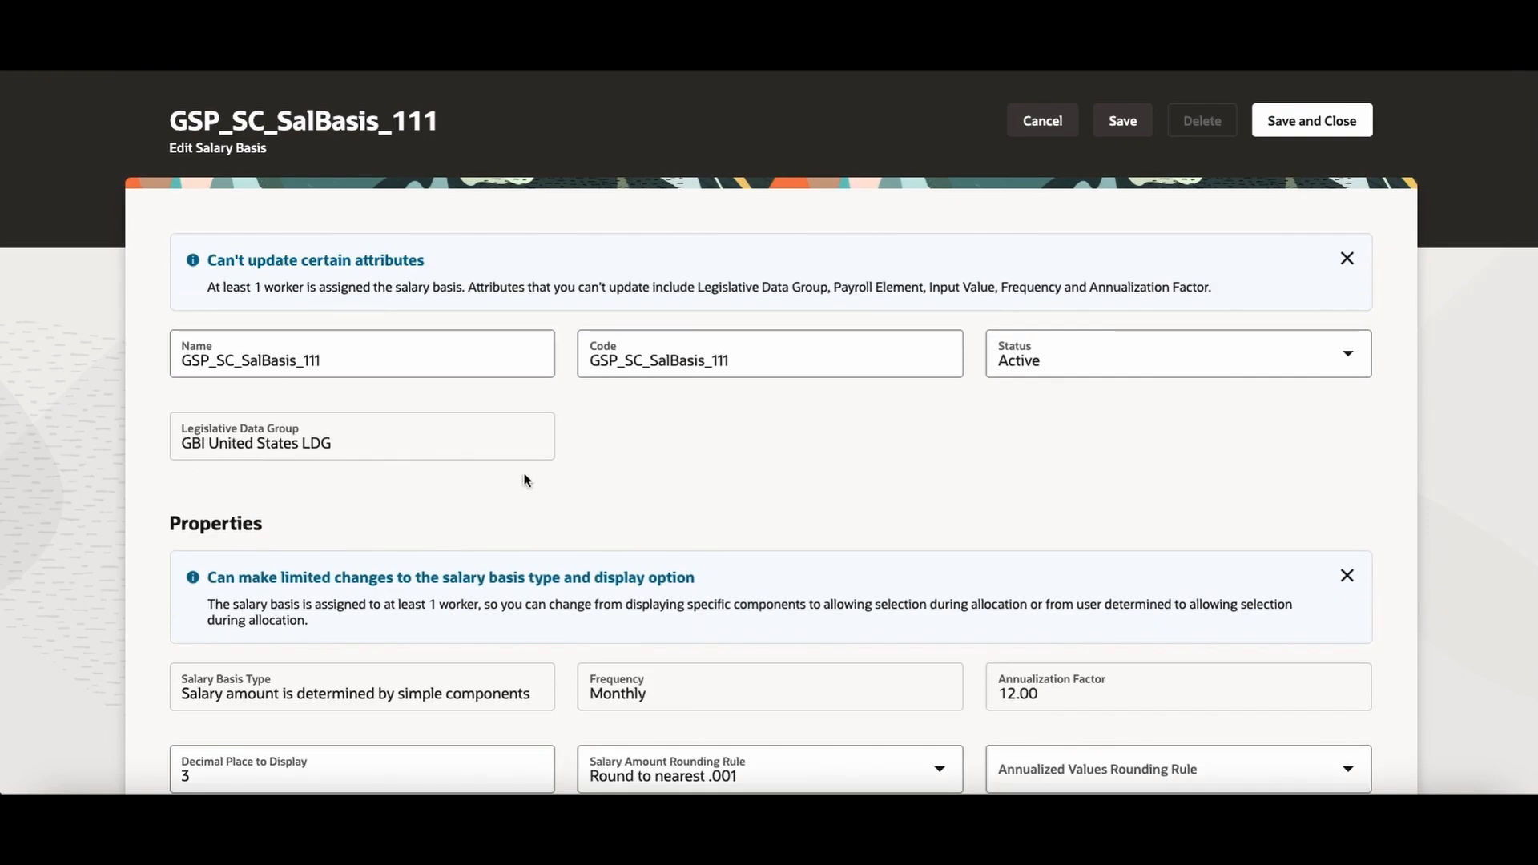
Examine the components table of GSP_SC_SalBasis_111, including component types, effect on overall salary and default values
scroll(726, 481, down, 5)
scroll(714, 406, down, 5)
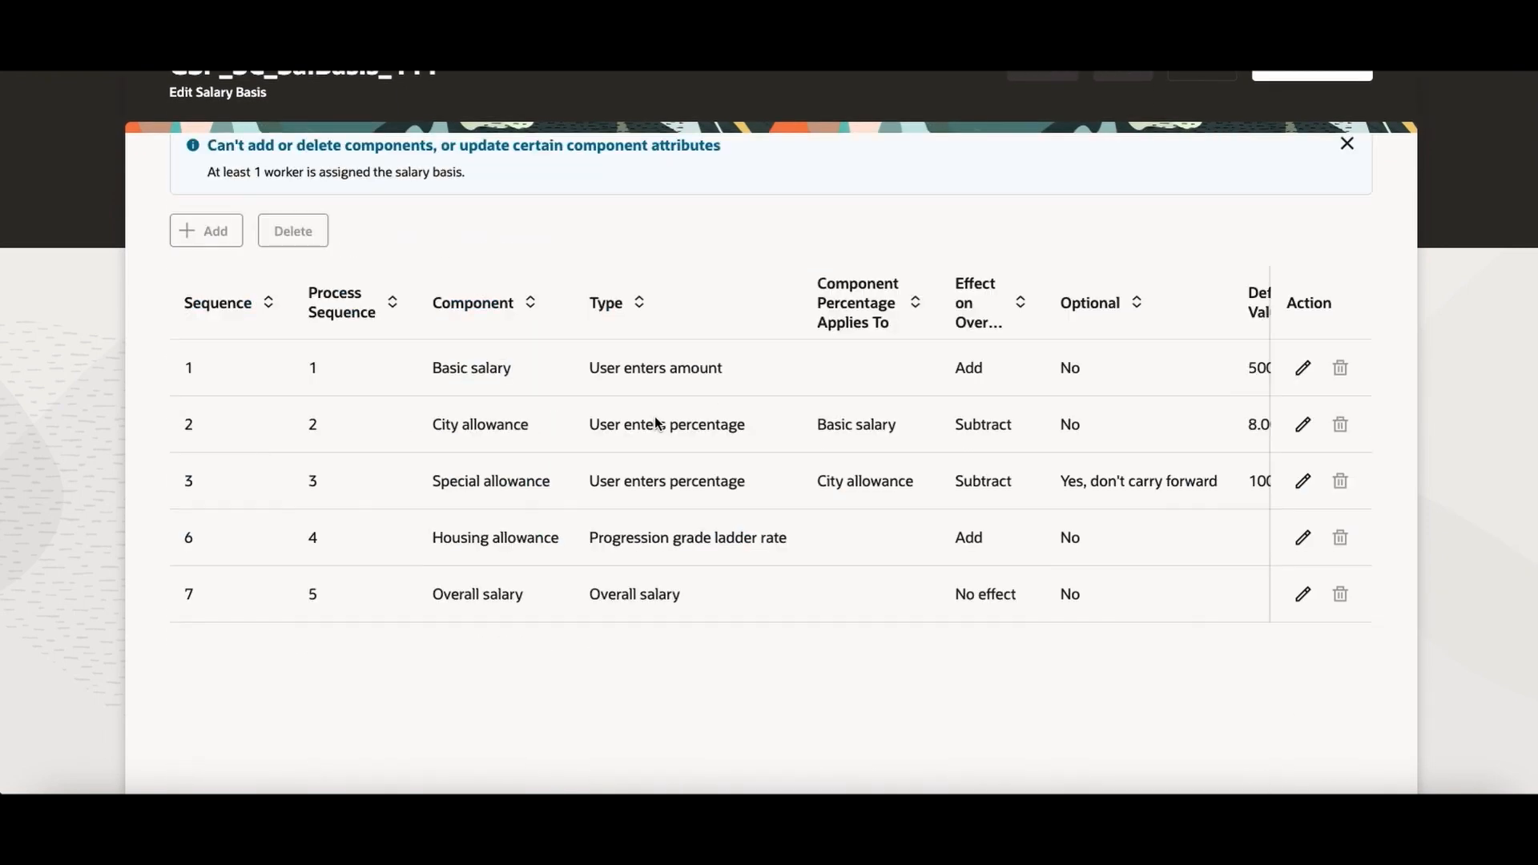
scroll(870, 653, down, 1)
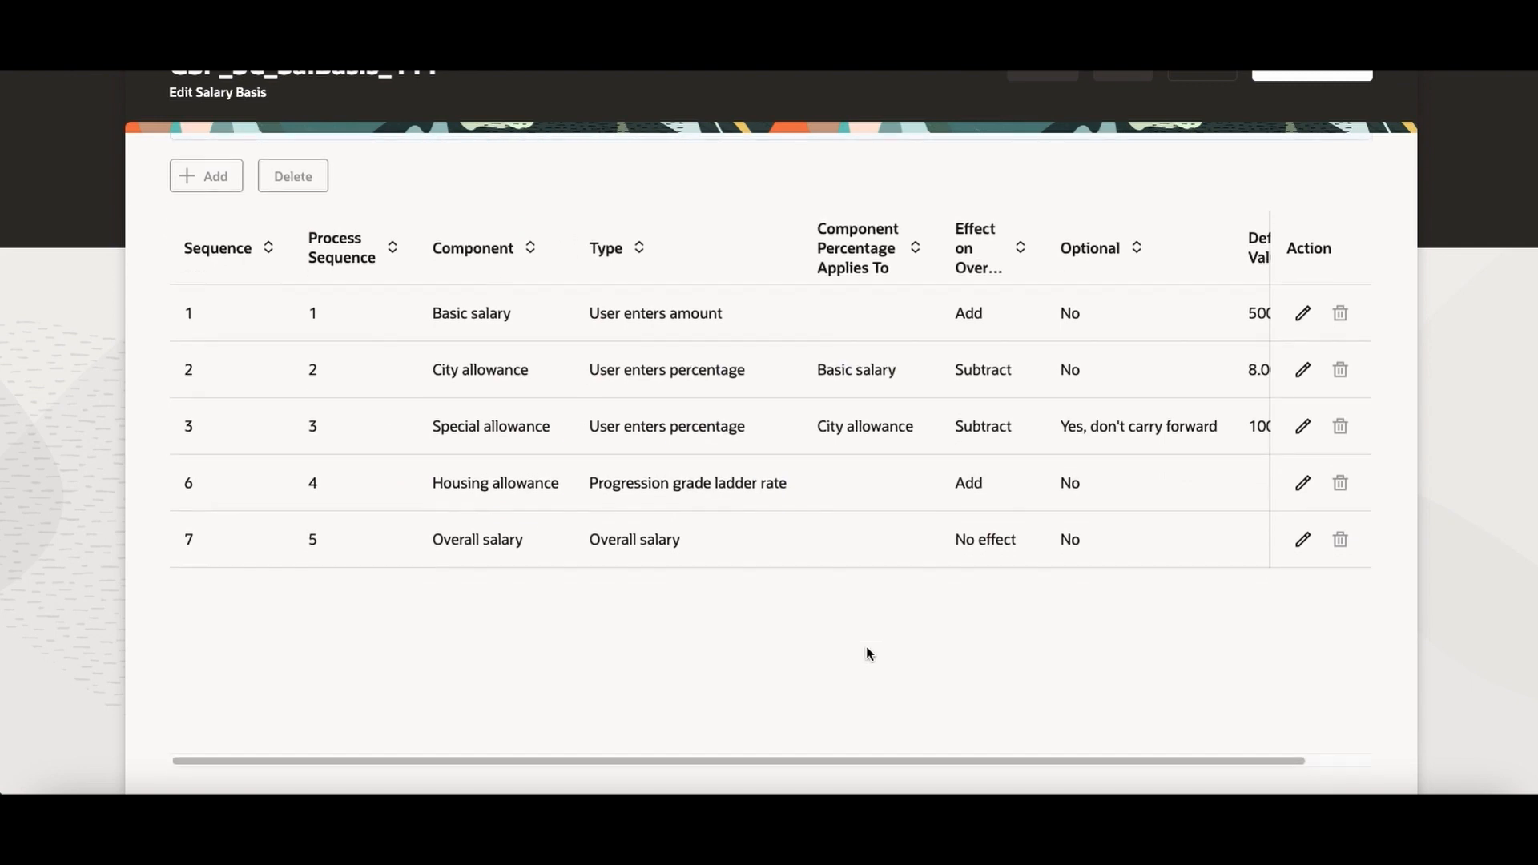
scroll(871, 753, right, 2)
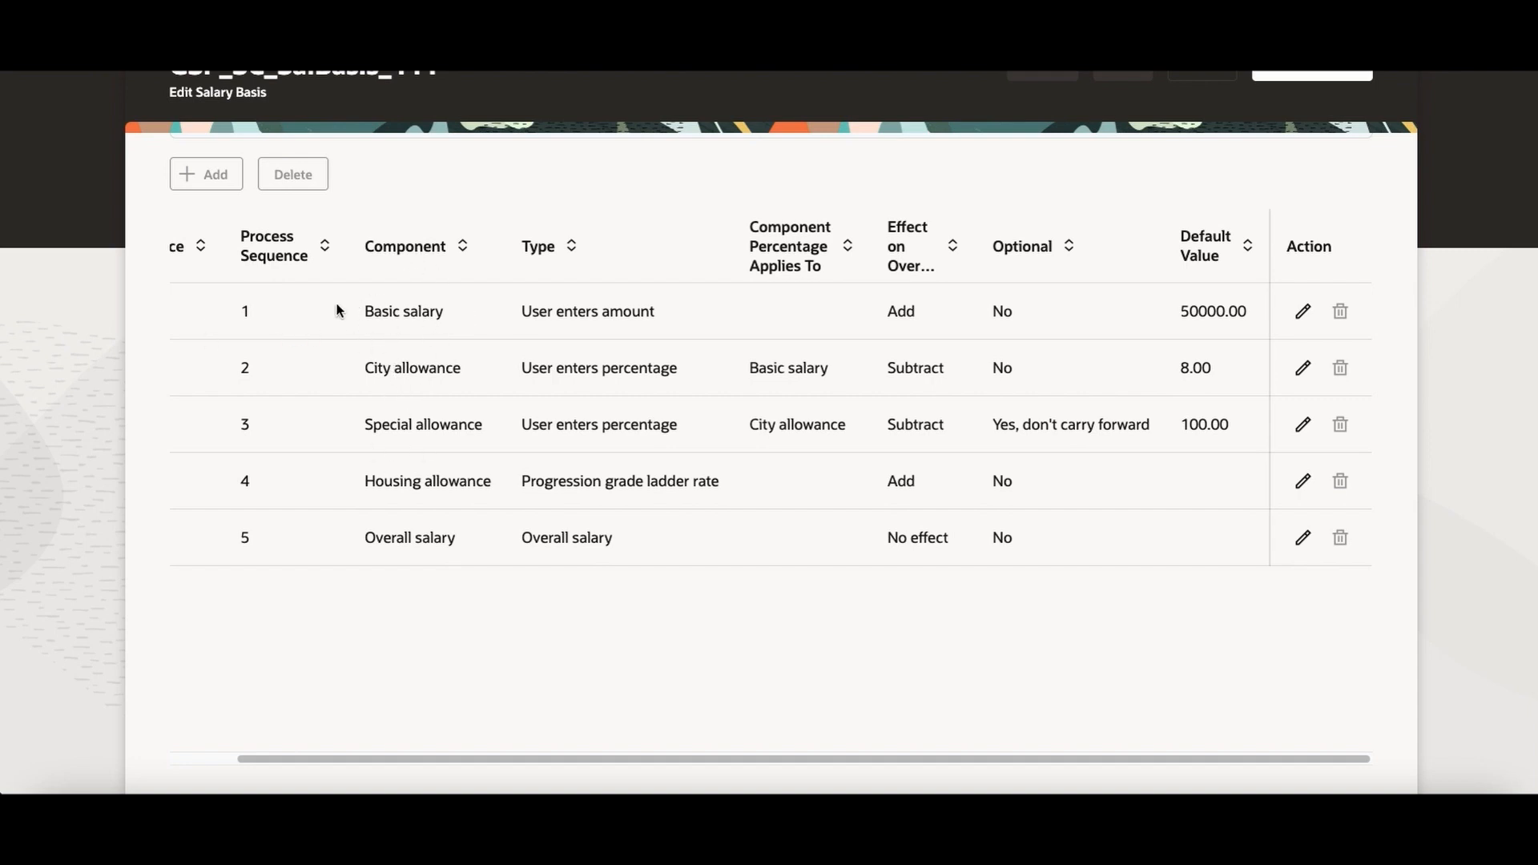
scroll(760, 774, left, 2)
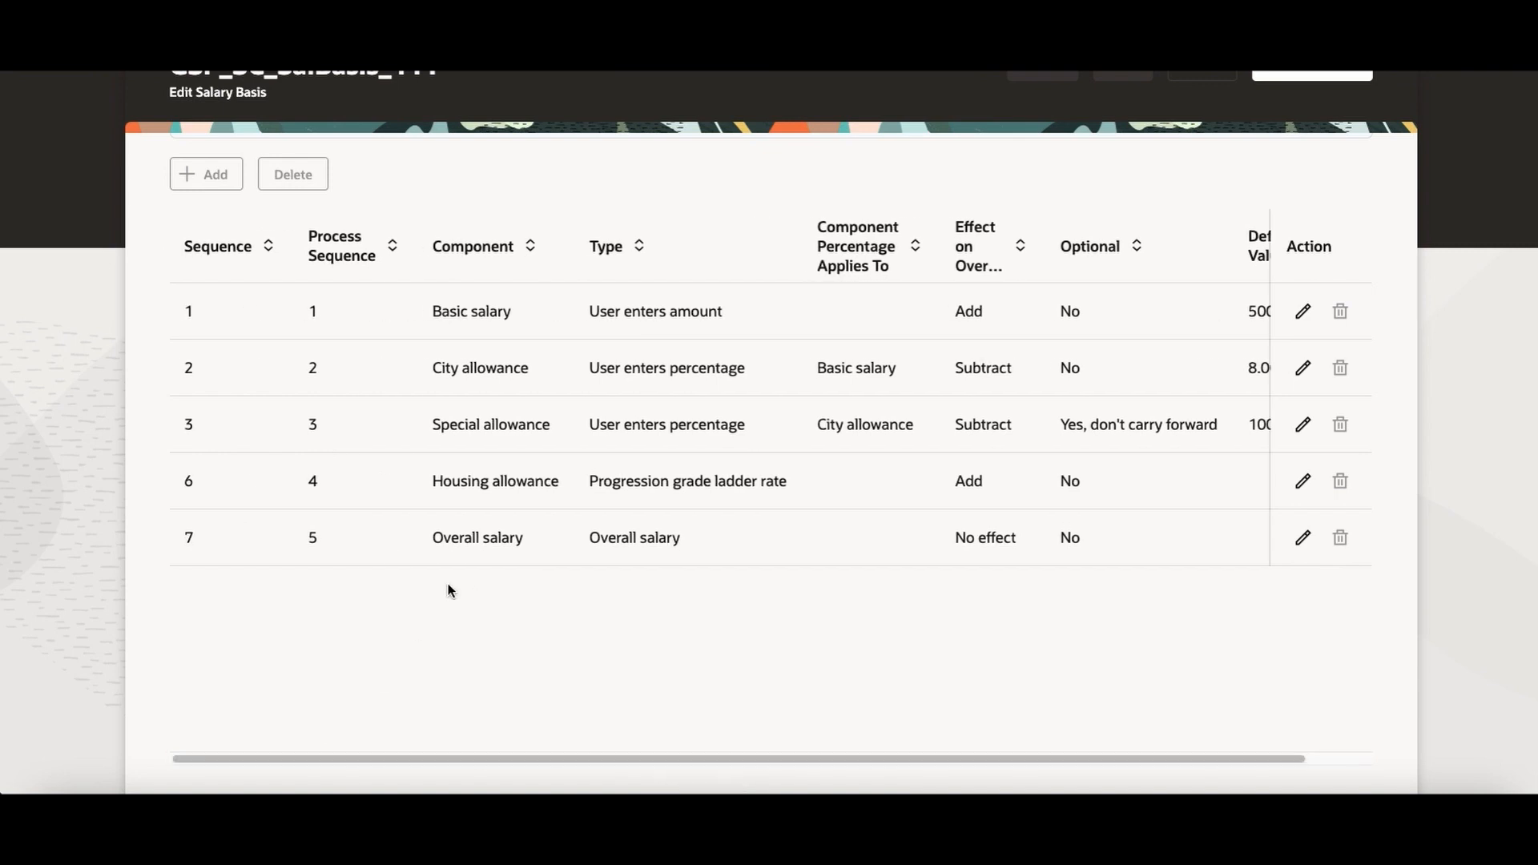
scroll(444, 585, up, 5)
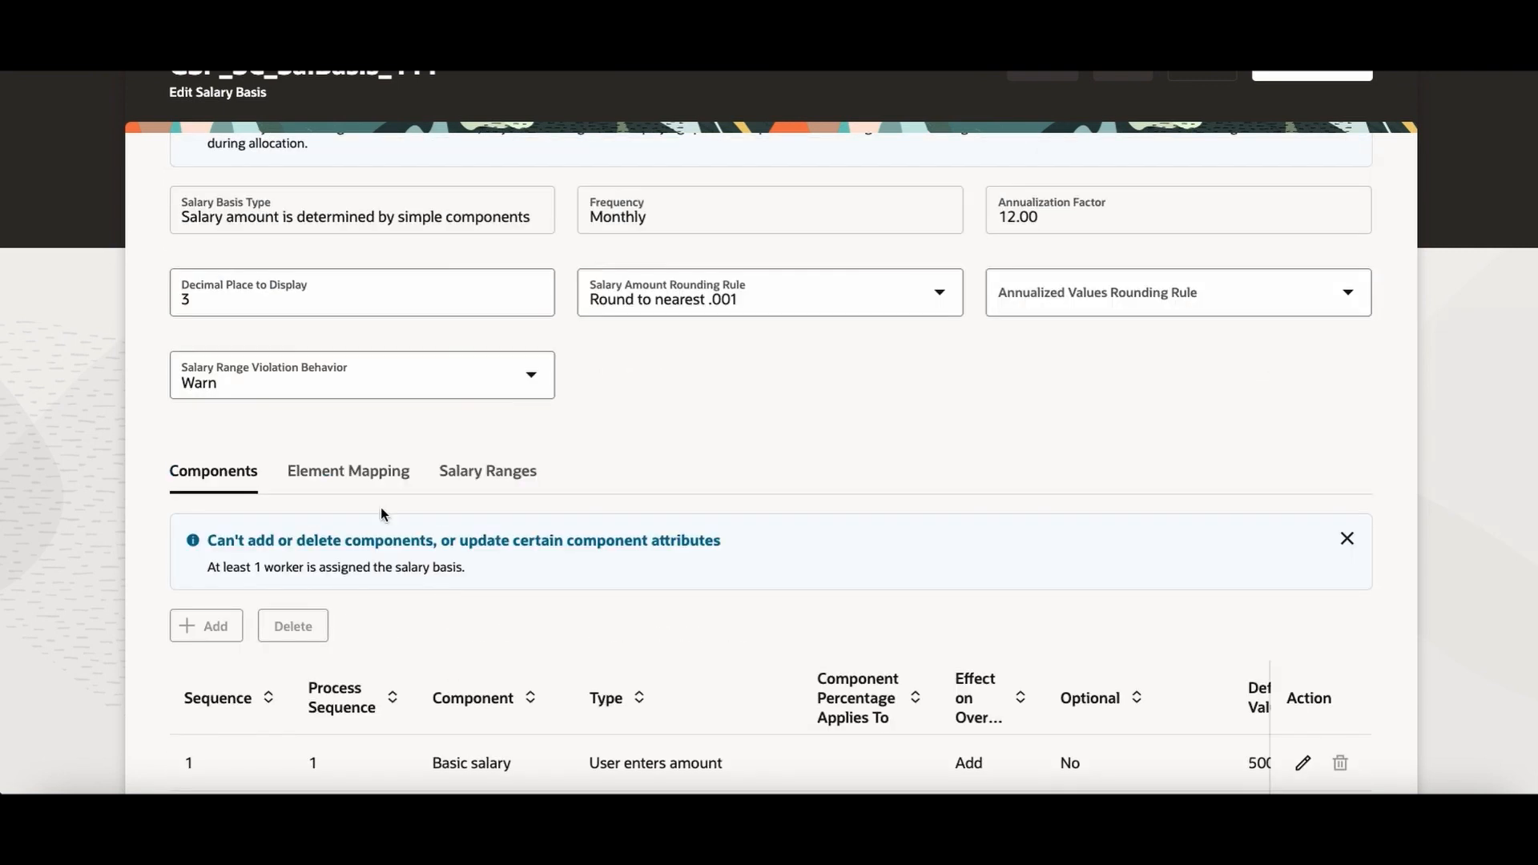
View the element mapping and salary range settings of GSP_SC_SalBasis_111, and close it without saving
click(387, 472)
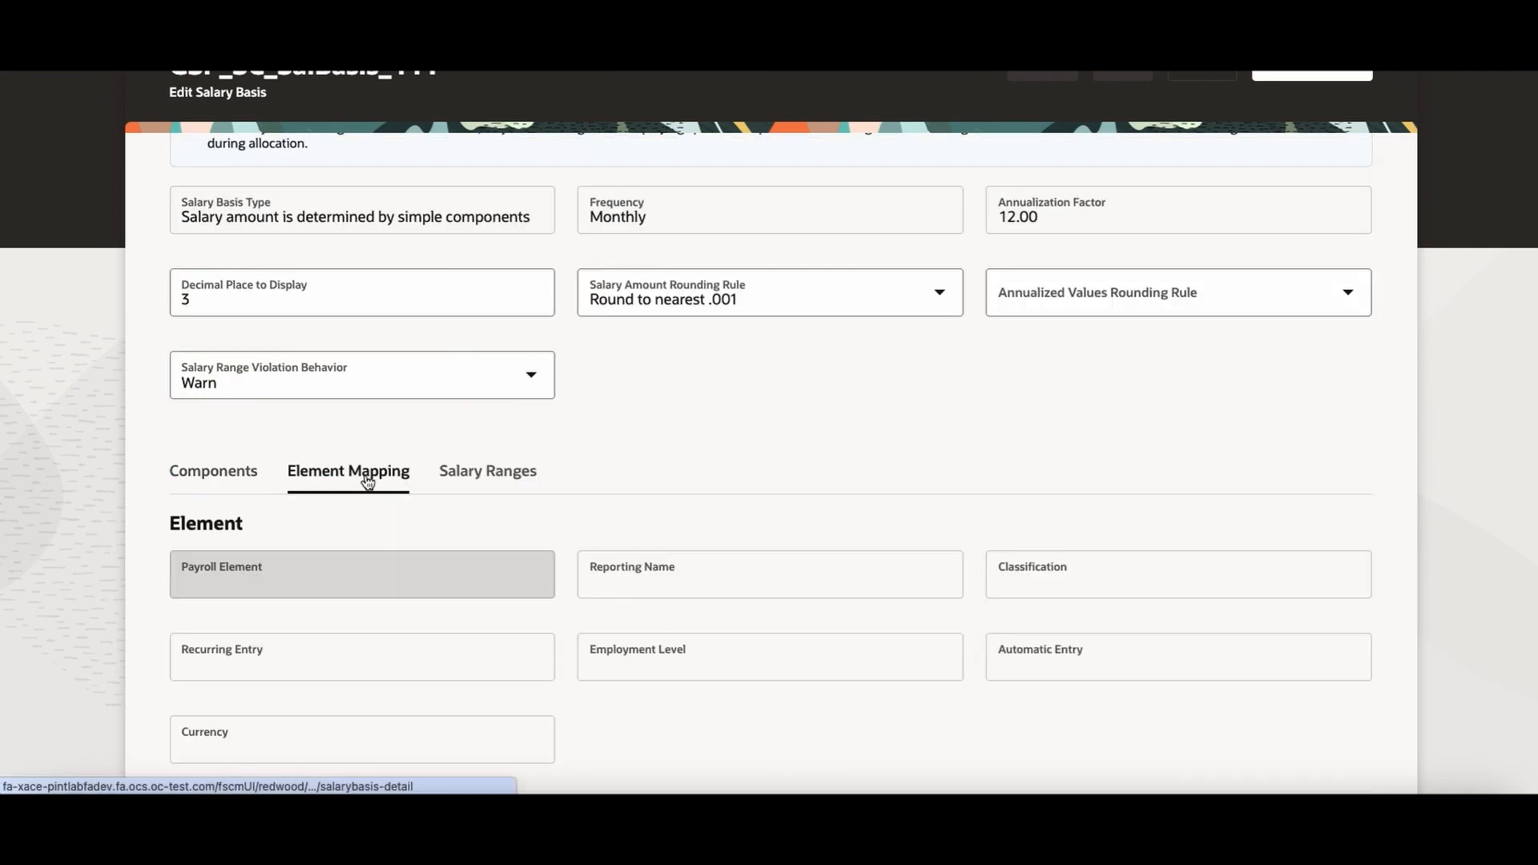
click(495, 469)
scroll(753, 503, down, 2)
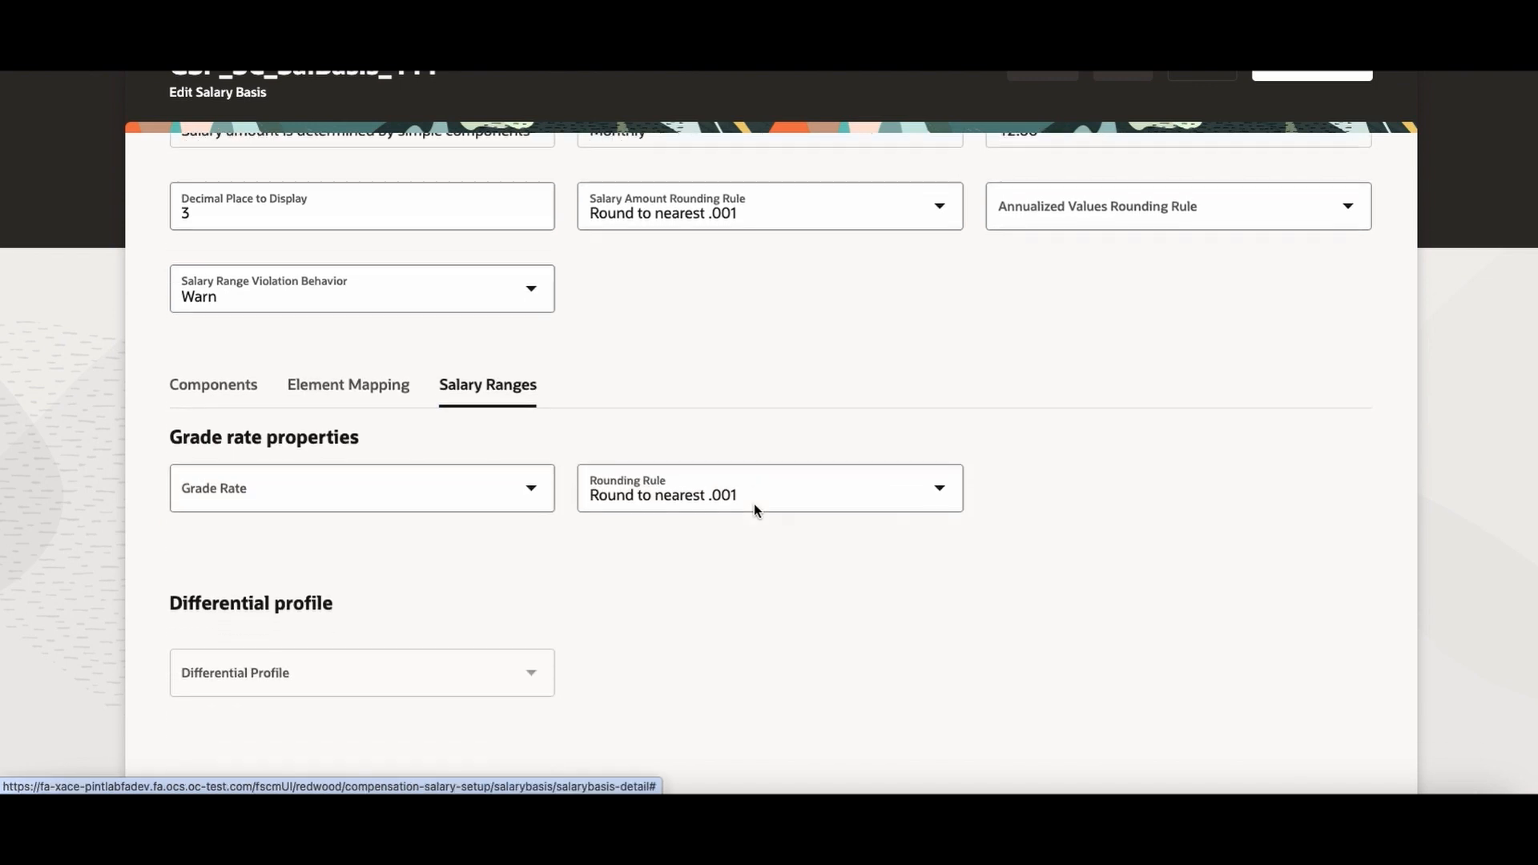
scroll(754, 503, up, 10)
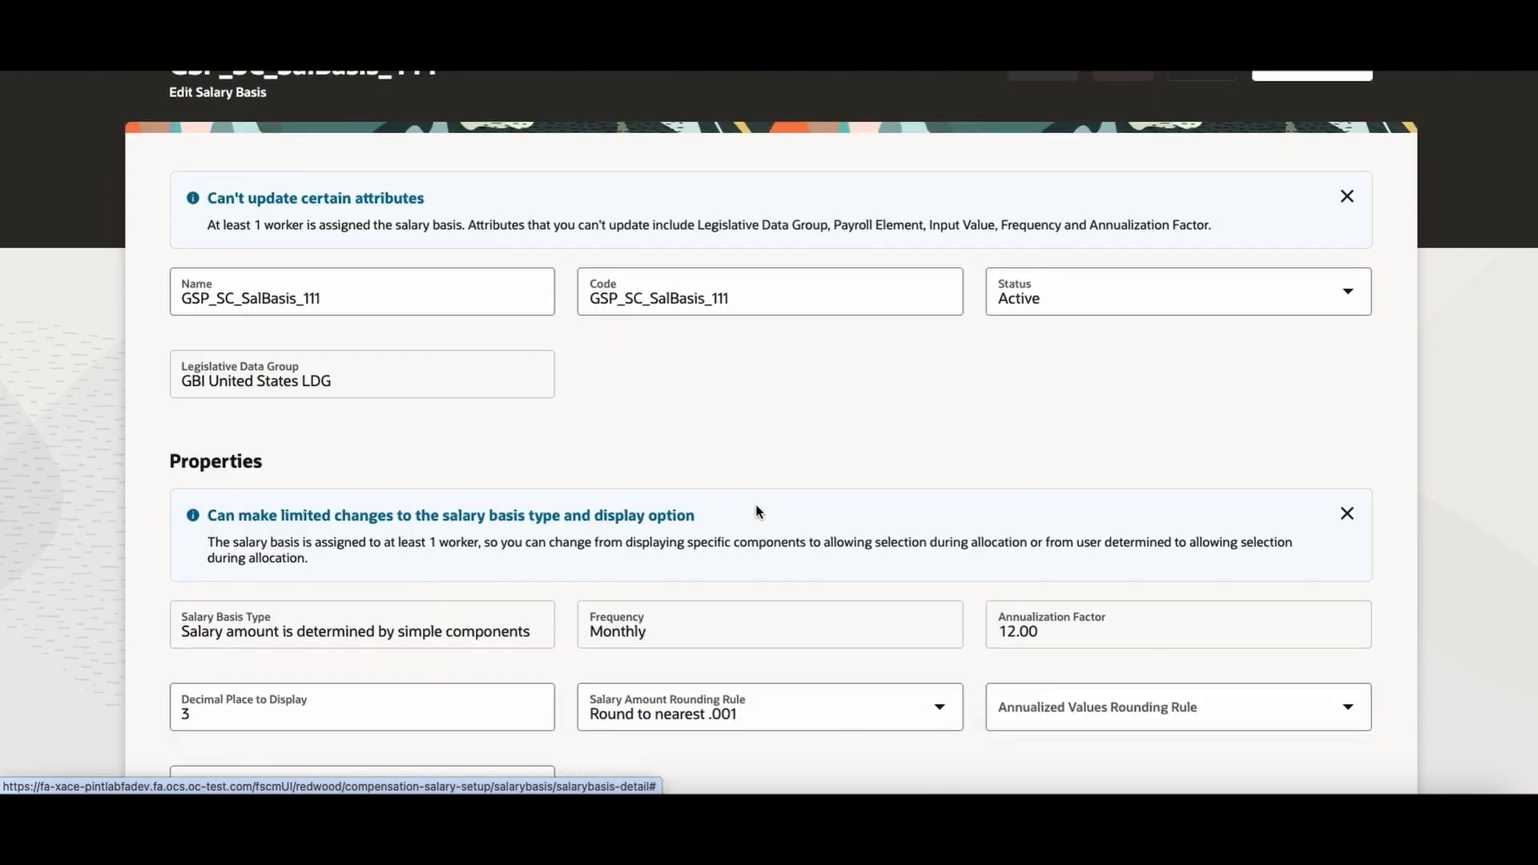
scroll(758, 513, up, 2)
click(1042, 122)
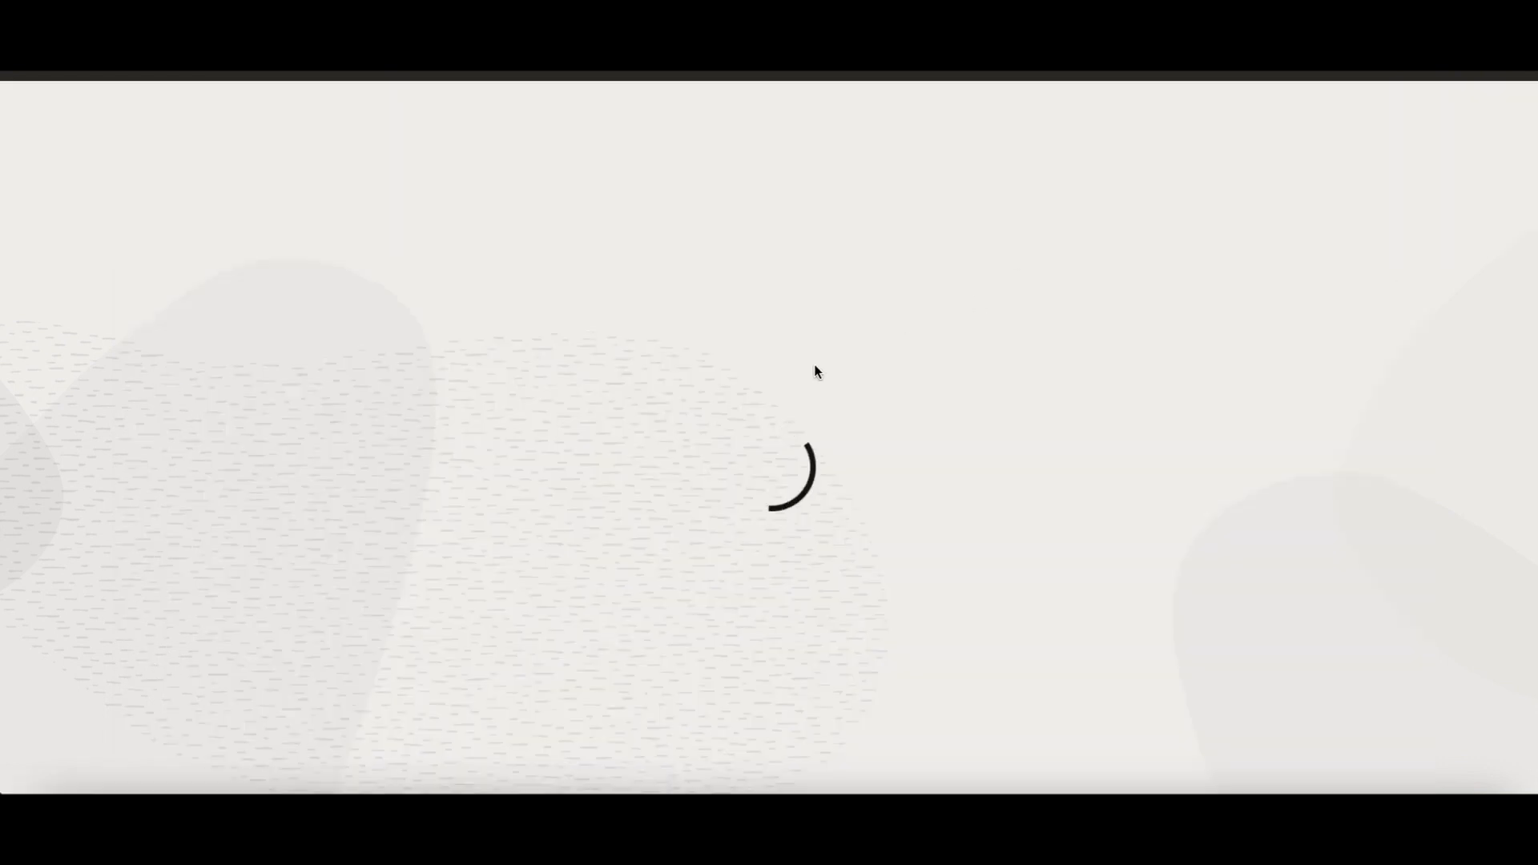
Find the rates-based salary basis RJS2_SB_Scenario2 in the list and open it
scroll(798, 440, down, 3)
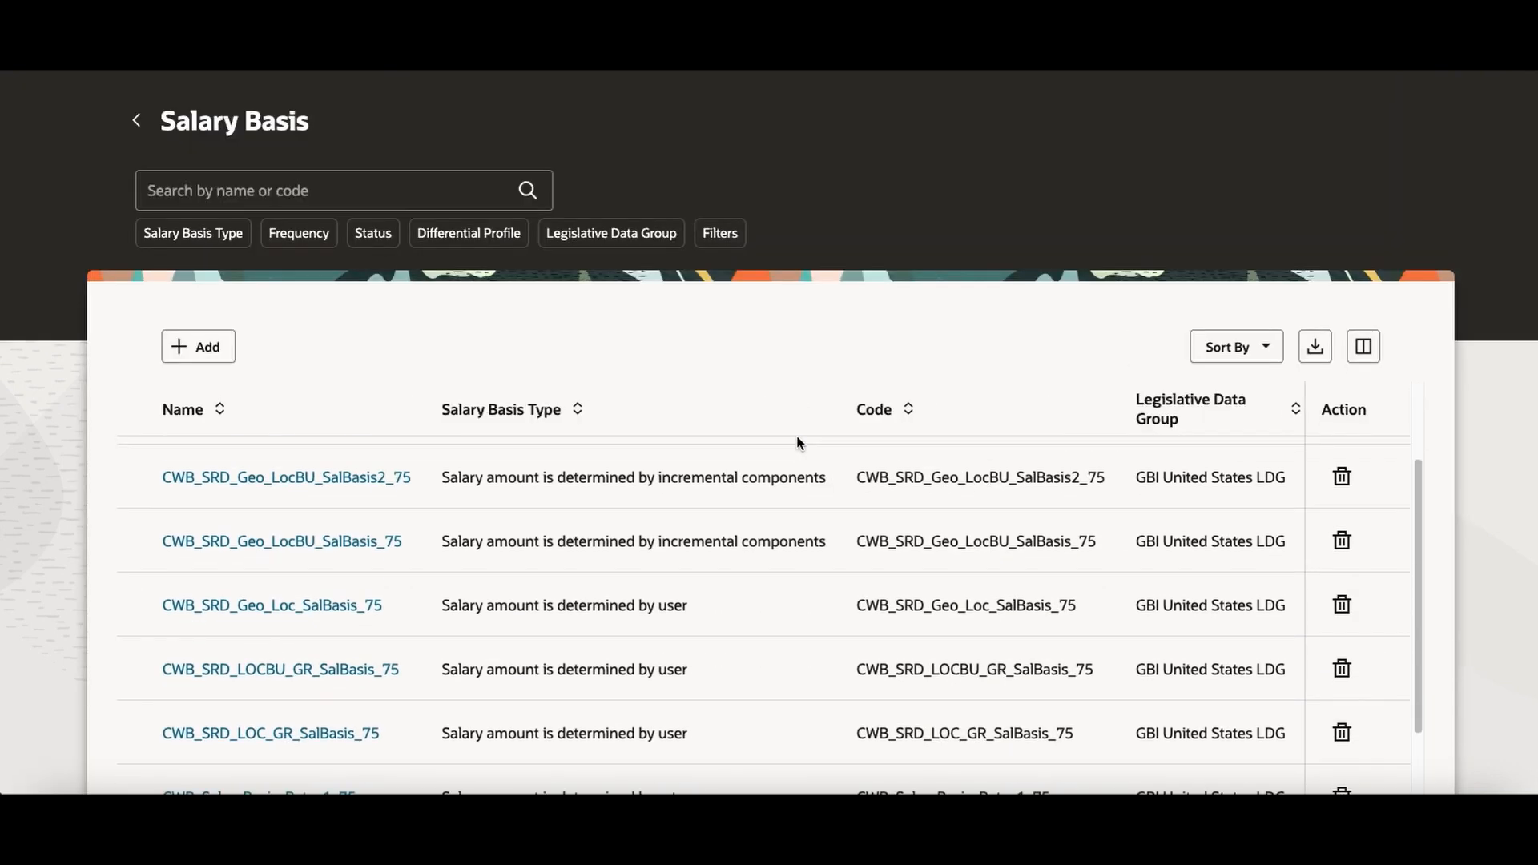
scroll(797, 441, down, 5)
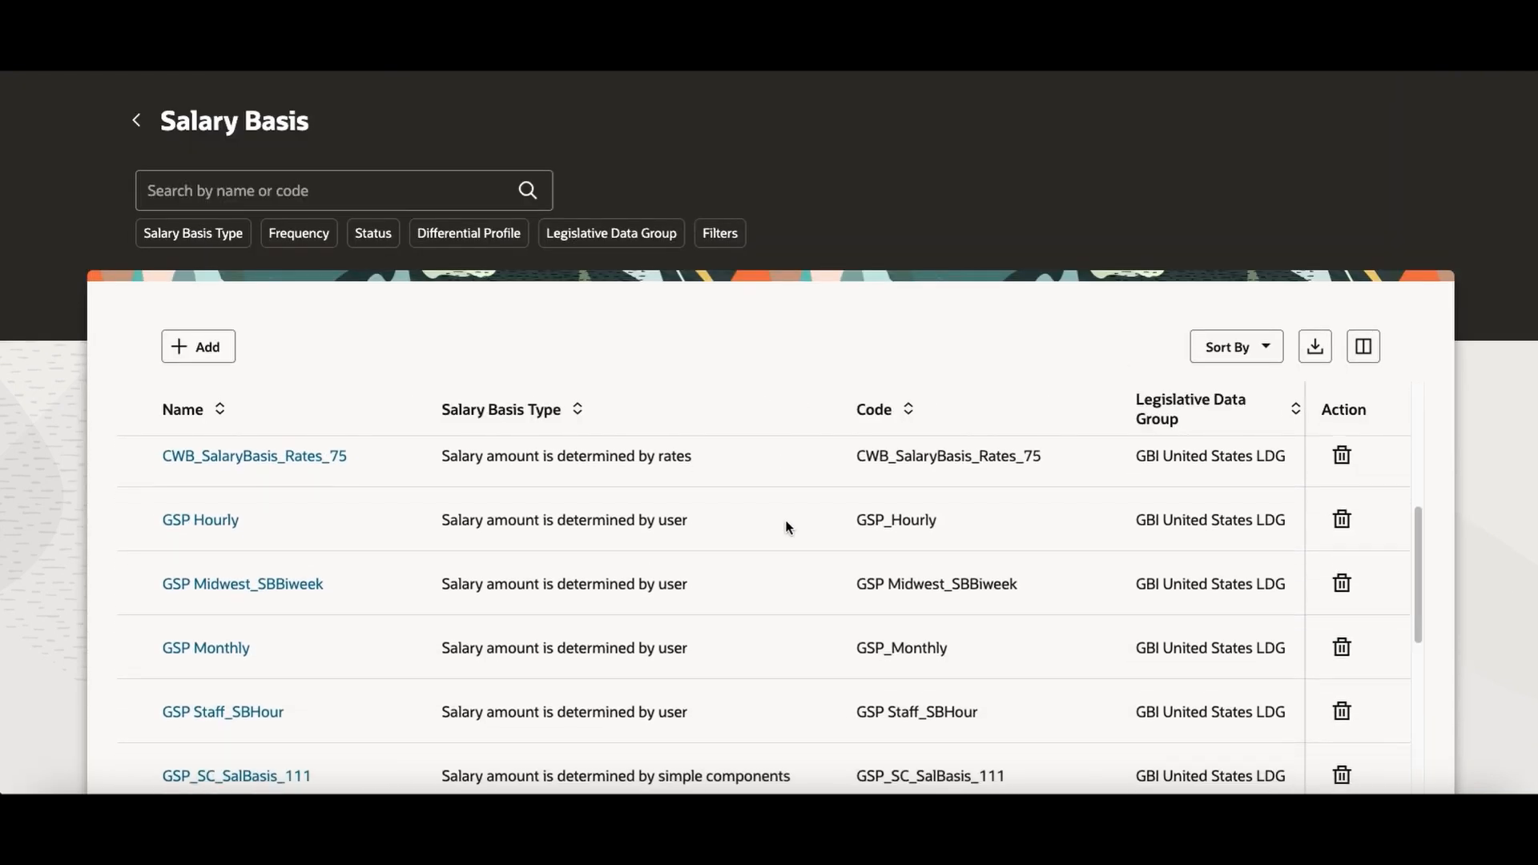
scroll(786, 527, down, 4)
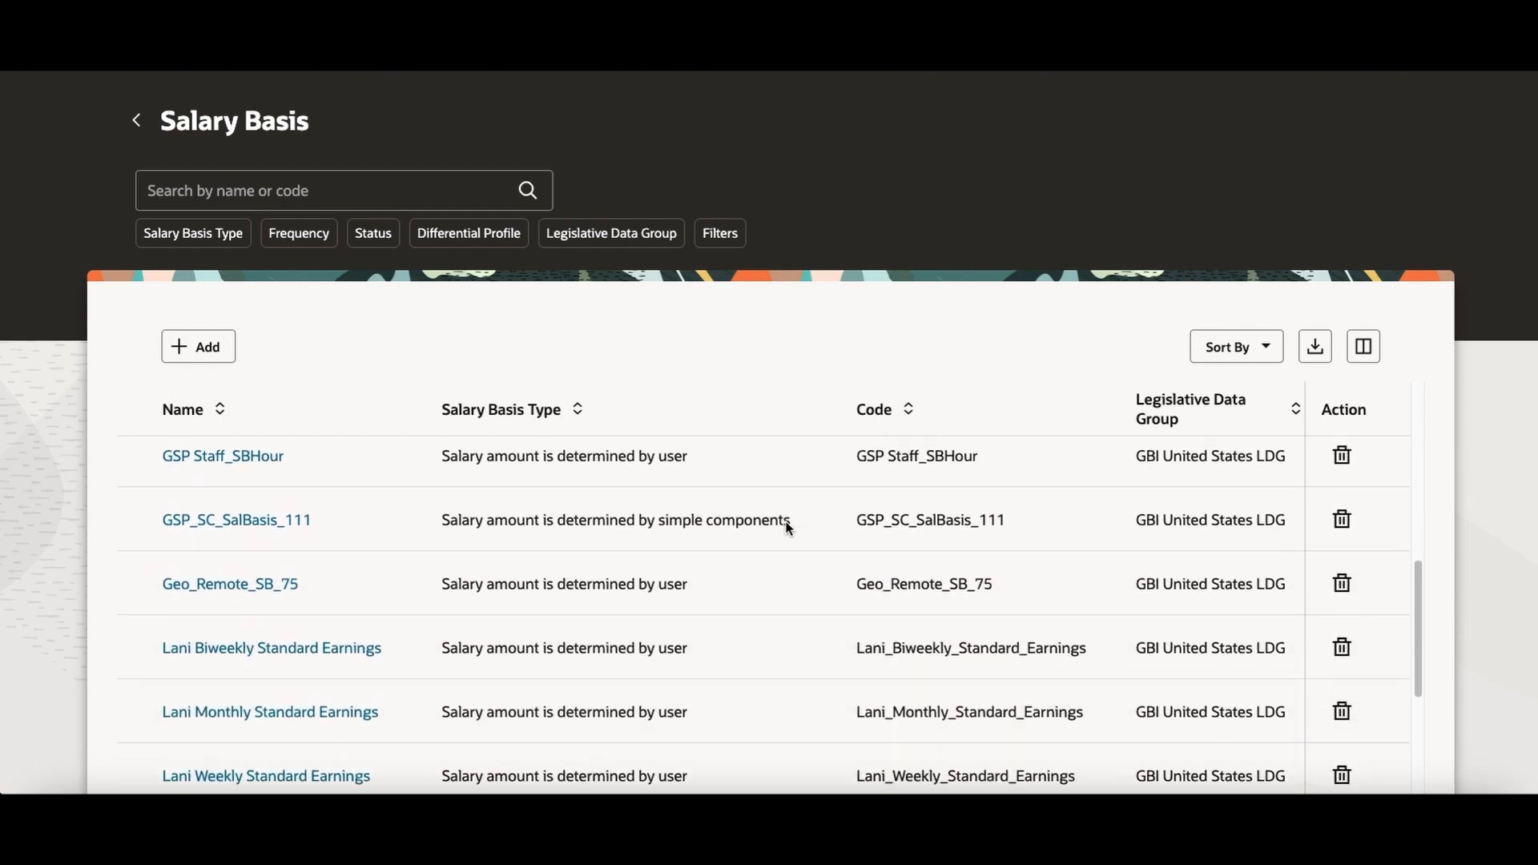
scroll(786, 527, down, 7)
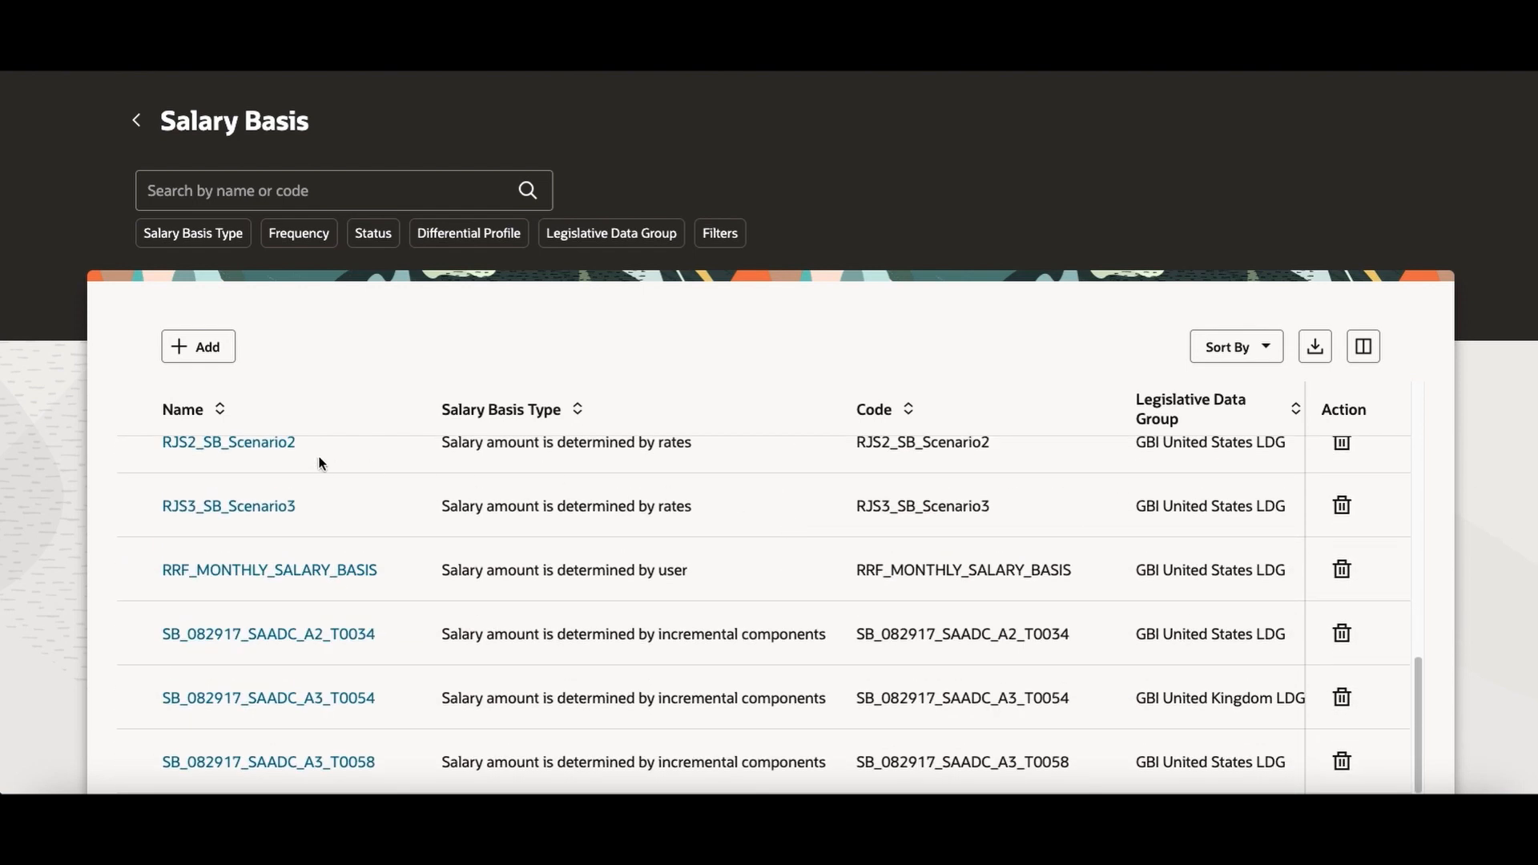
scroll(247, 451, up, 1)
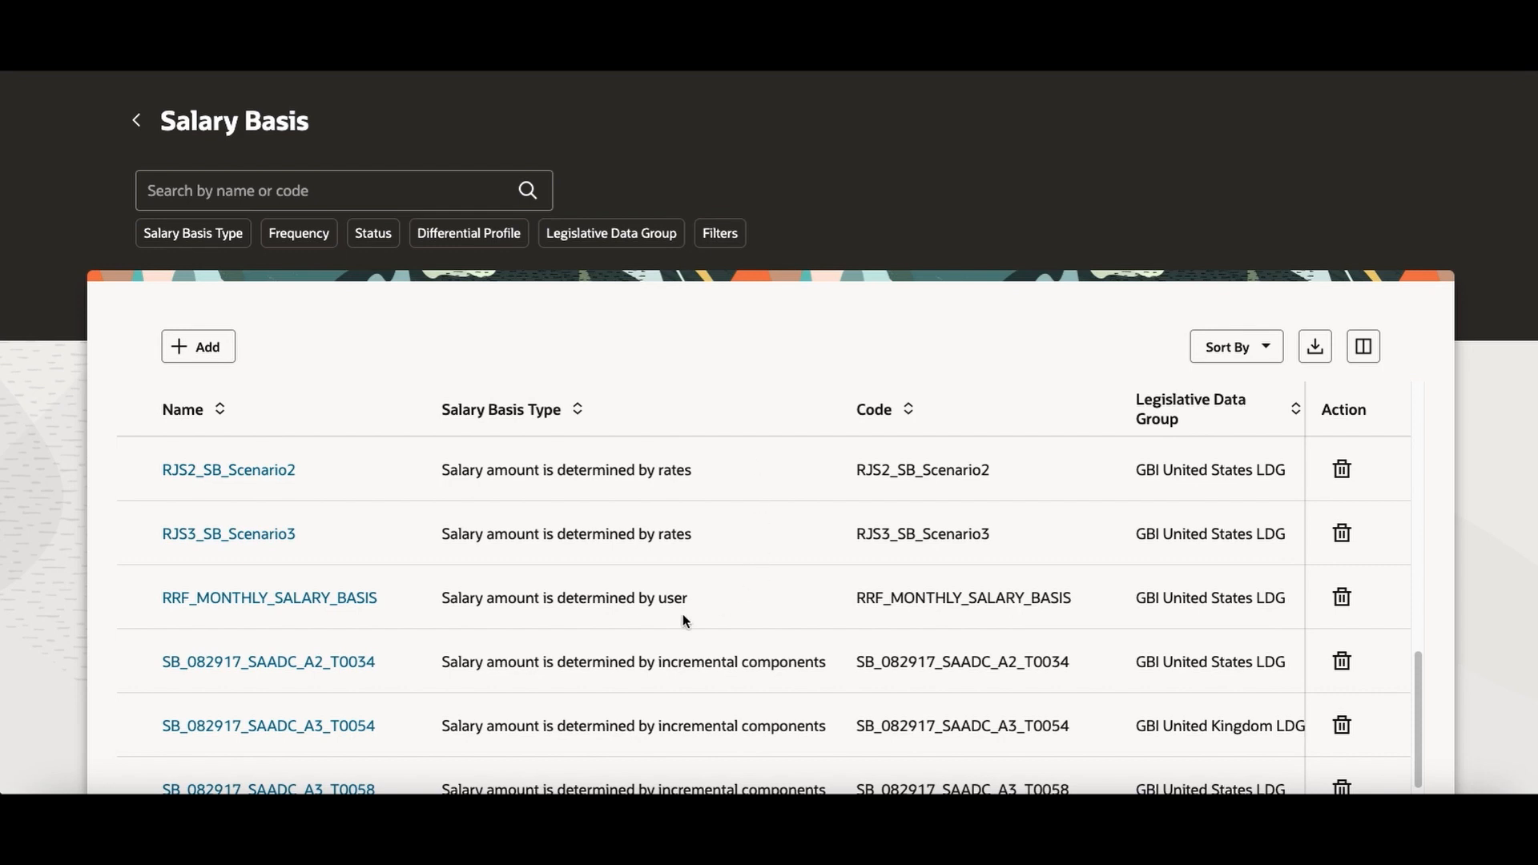
click(263, 476)
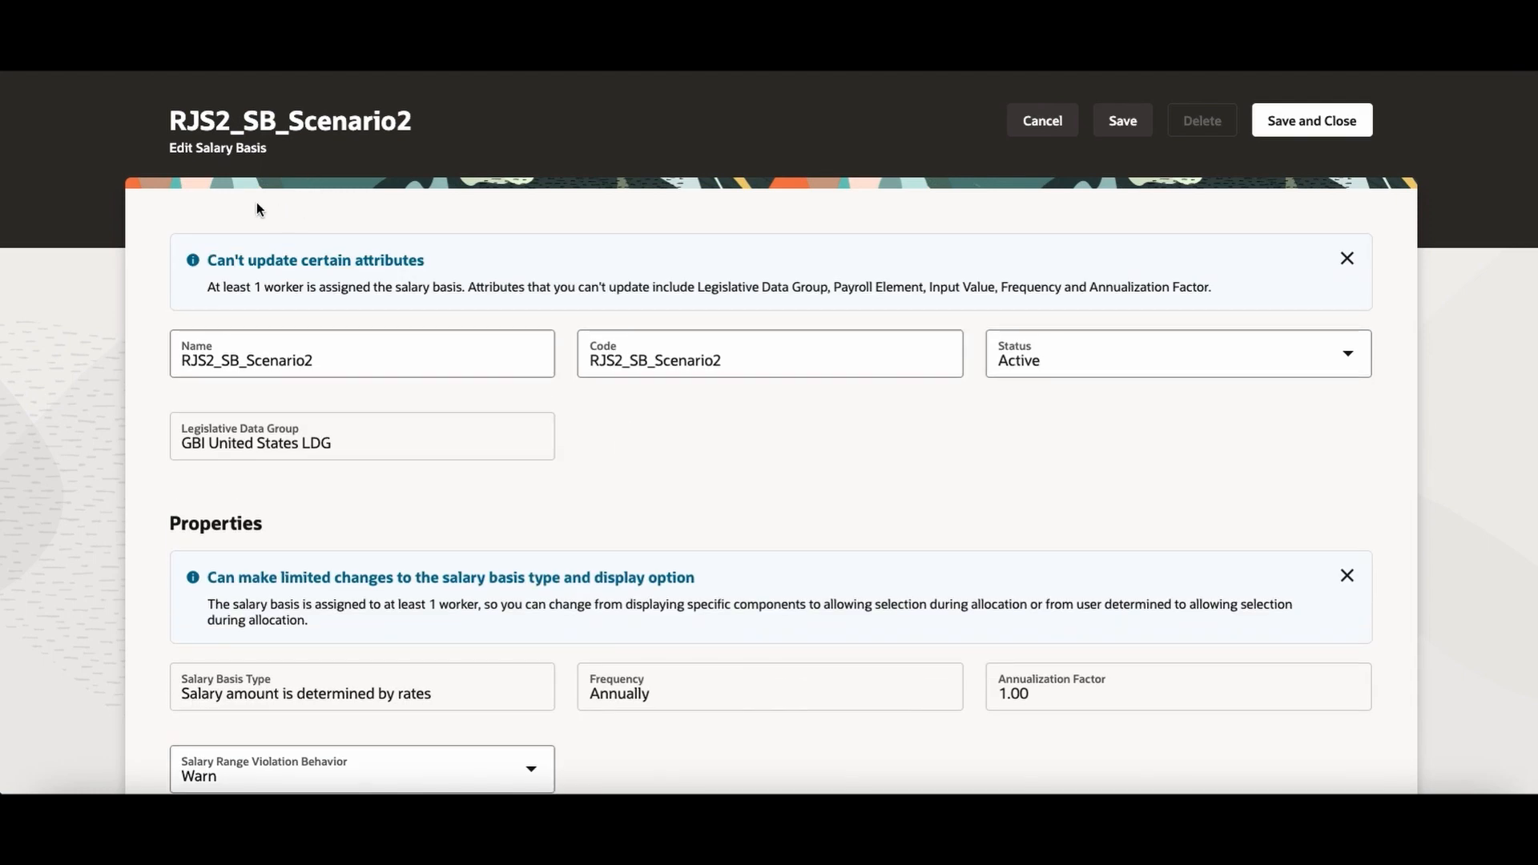
Review the properties and the full rates table of RJS2_SB_Scenario2, and validate its rates
scroll(573, 435, down, 1)
scroll(574, 435, down, 4)
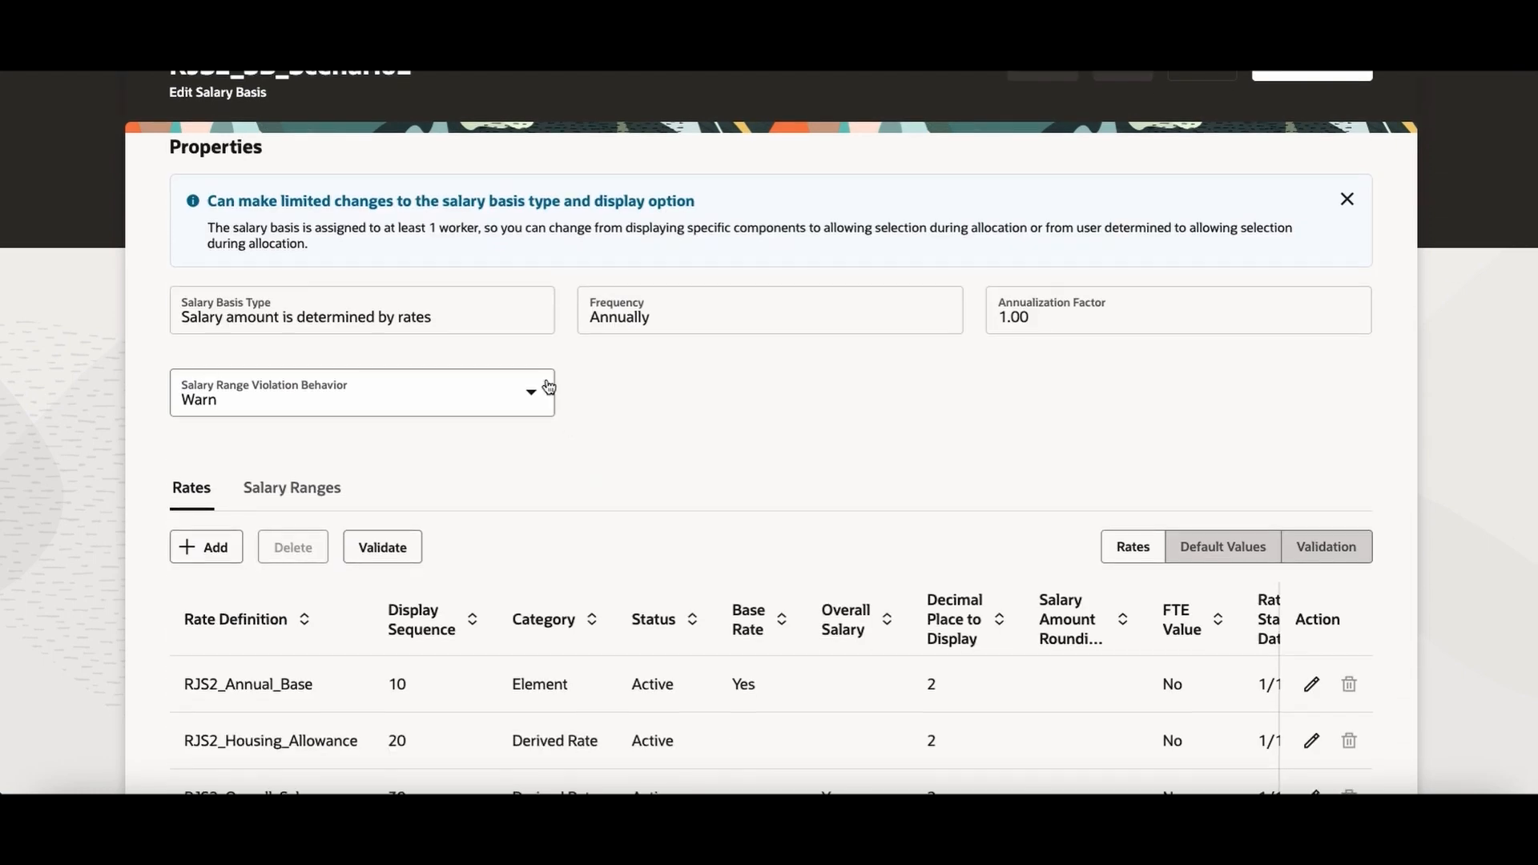
scroll(584, 440, down, 4)
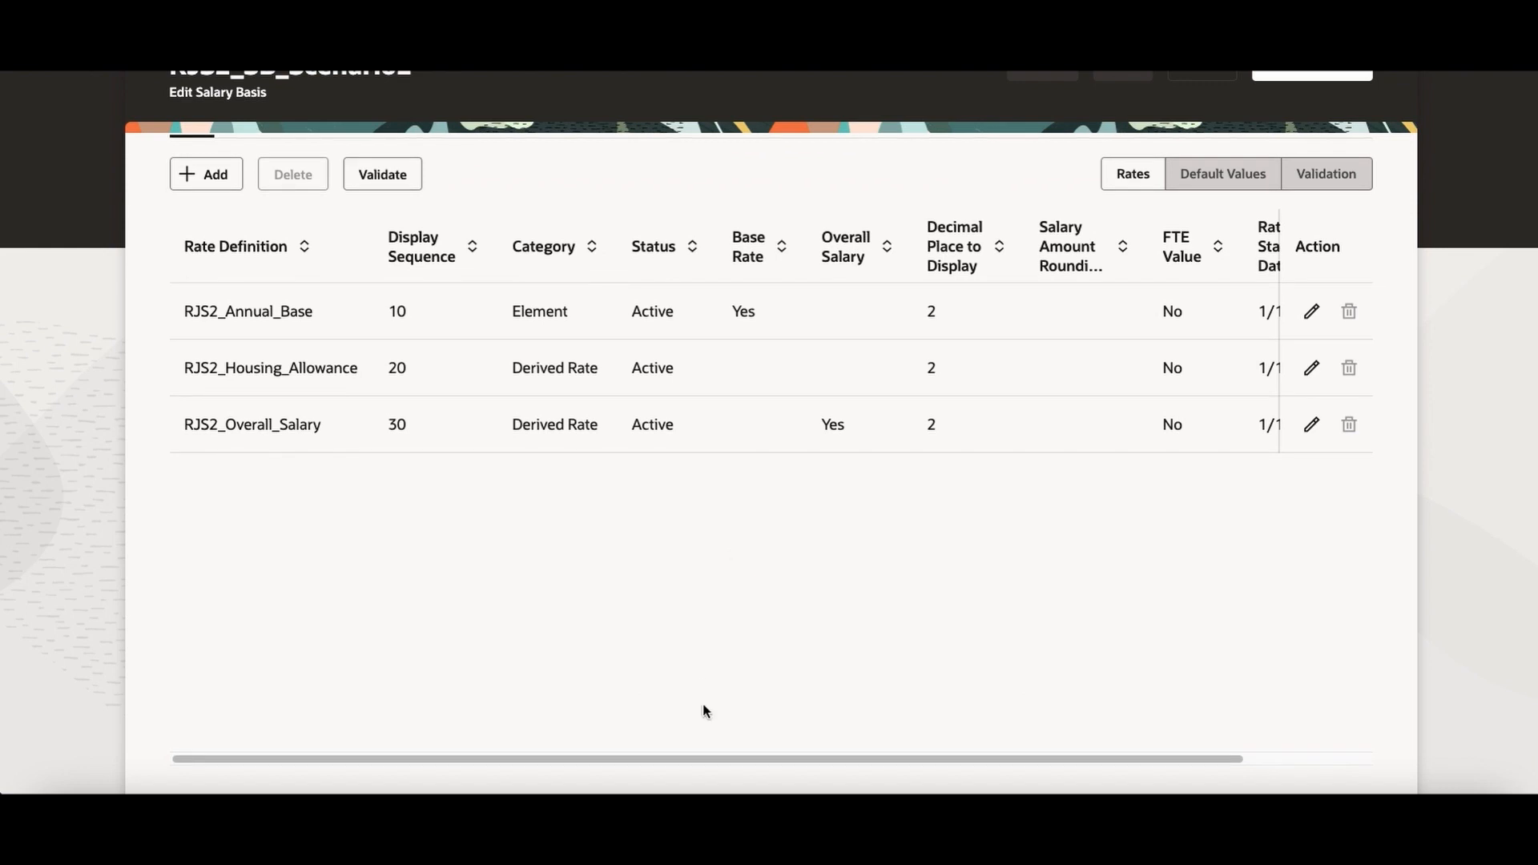
drag(707, 758, 426, 728)
scroll(327, 367, up, 4)
scroll(329, 434, up, 1)
scroll(328, 434, down, 2)
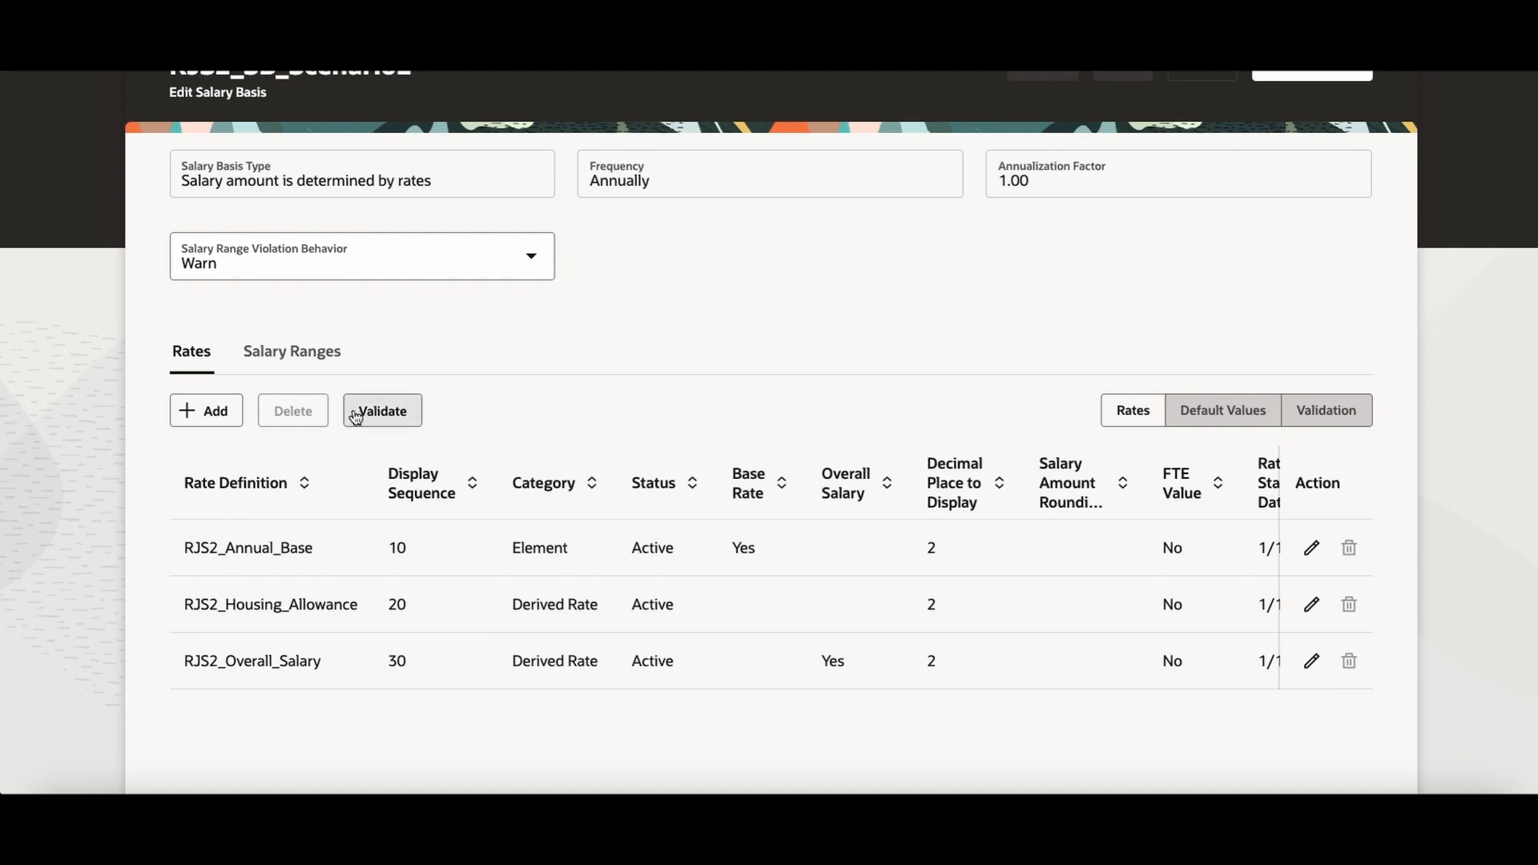
click(353, 410)
scroll(339, 418, down, 1)
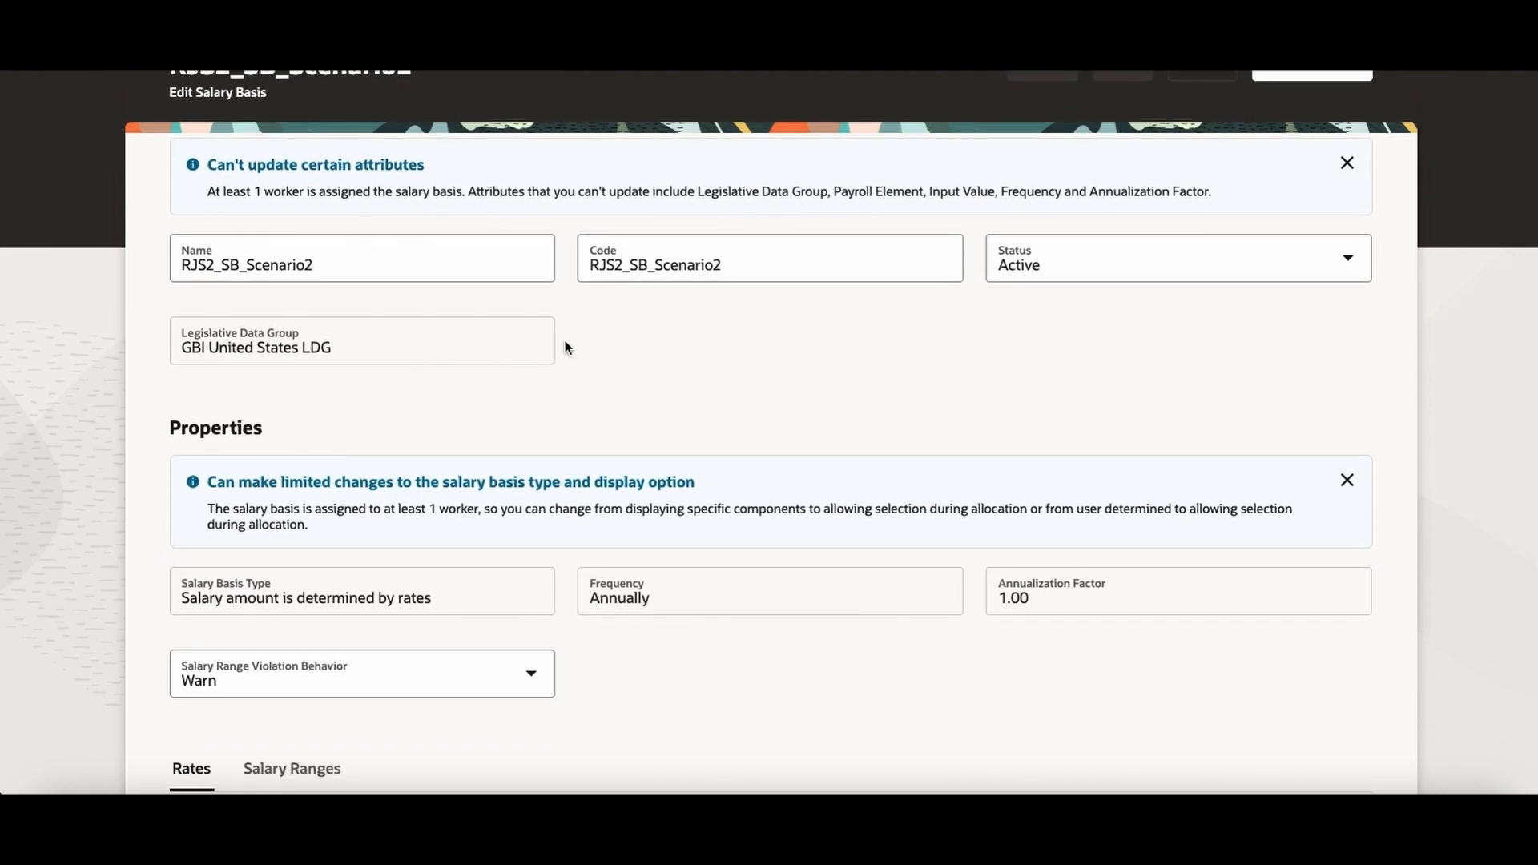
Close RJS2_SB_Scenario2 without saving and return to the Compensation task list
scroll(577, 341, up, 1)
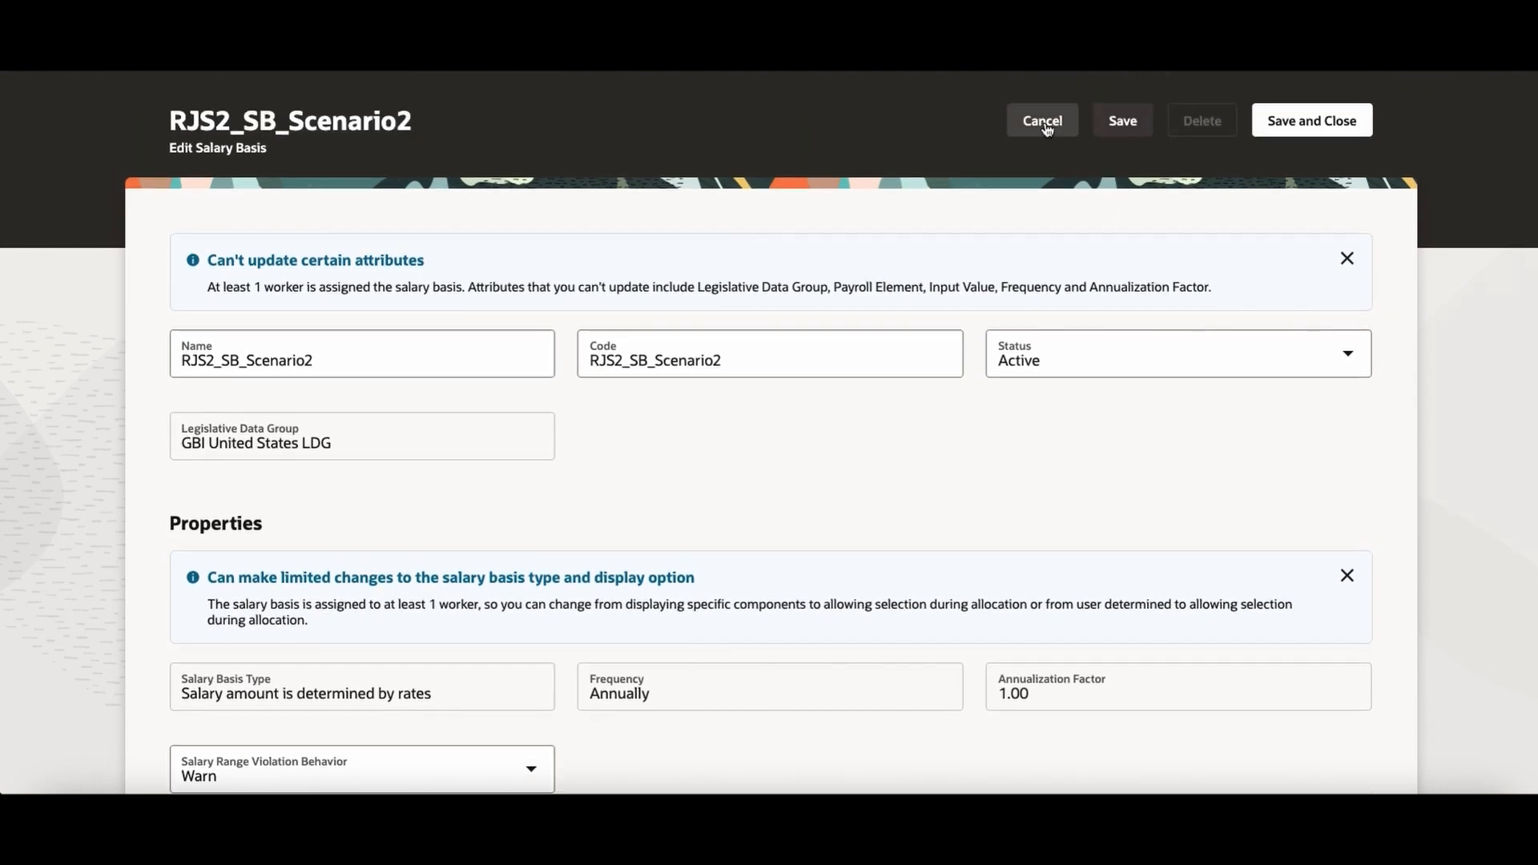
click(1045, 122)
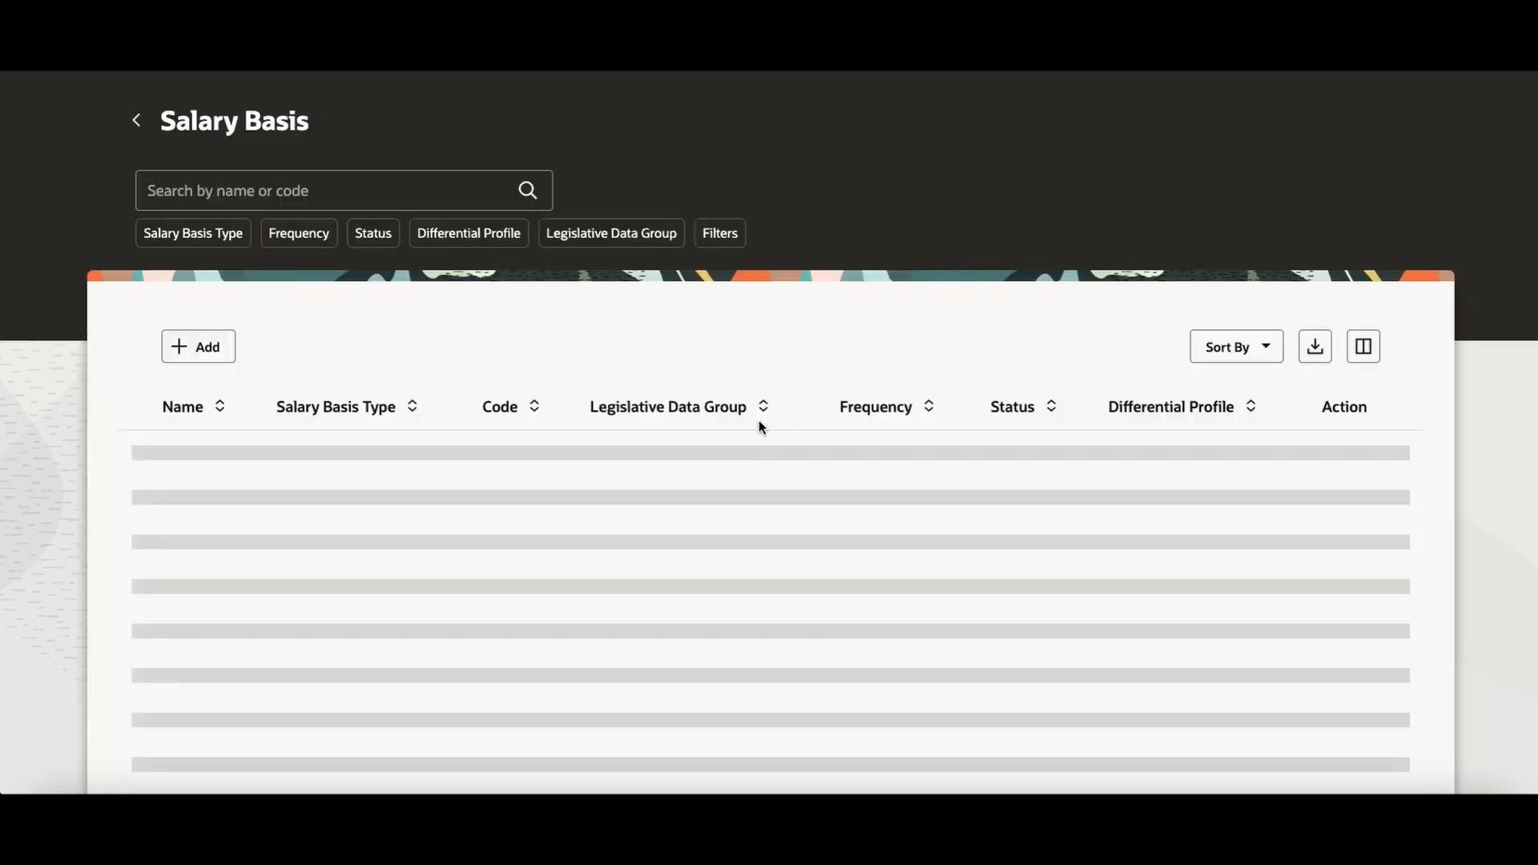
click(134, 122)
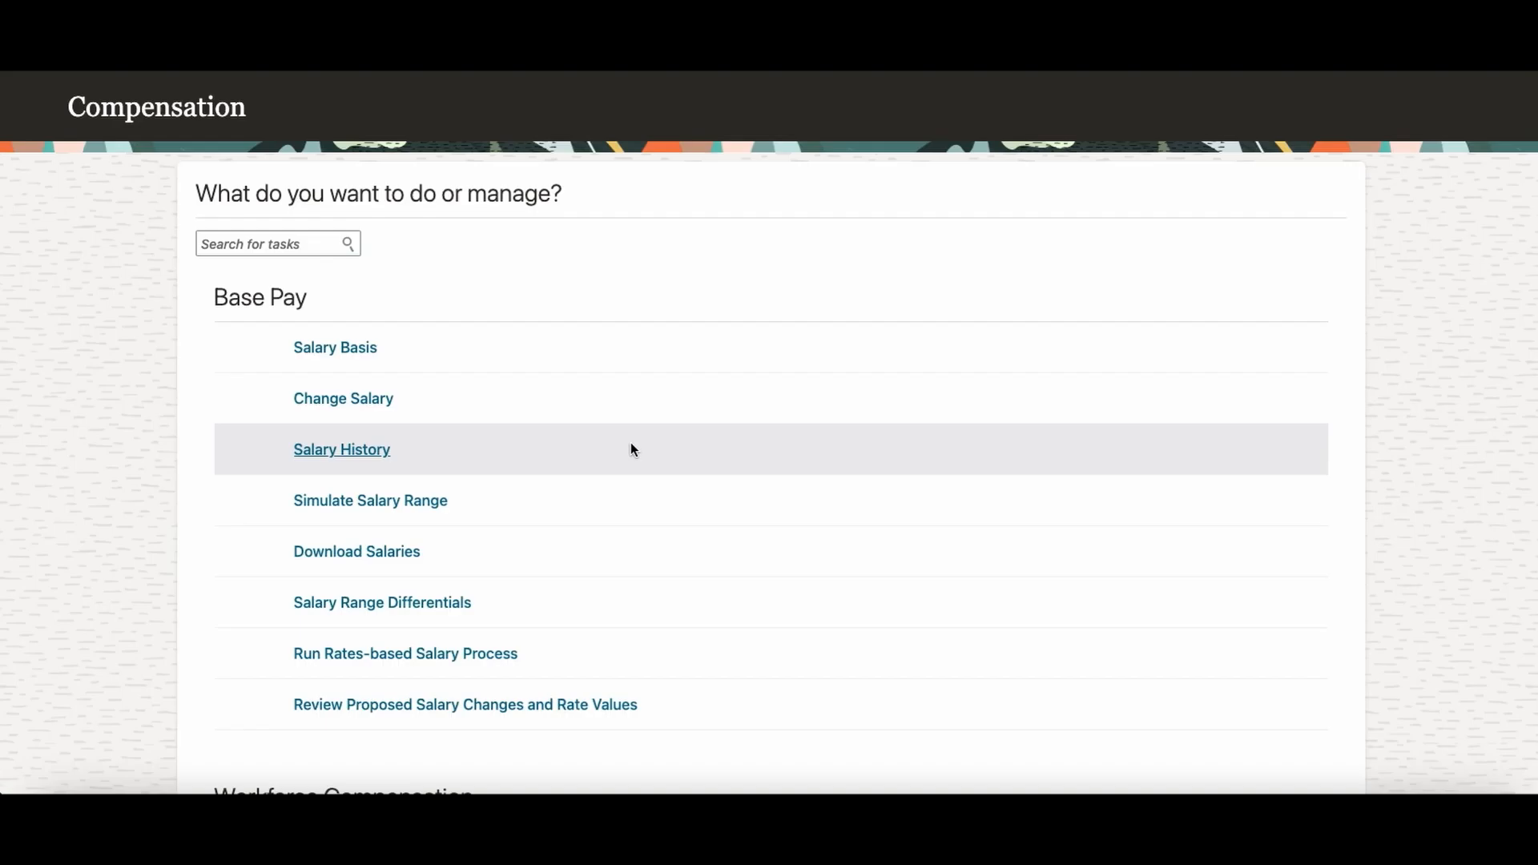
Open the Compensation Items task and search for items whose name starts with LESS
scroll(631, 449, down, 15)
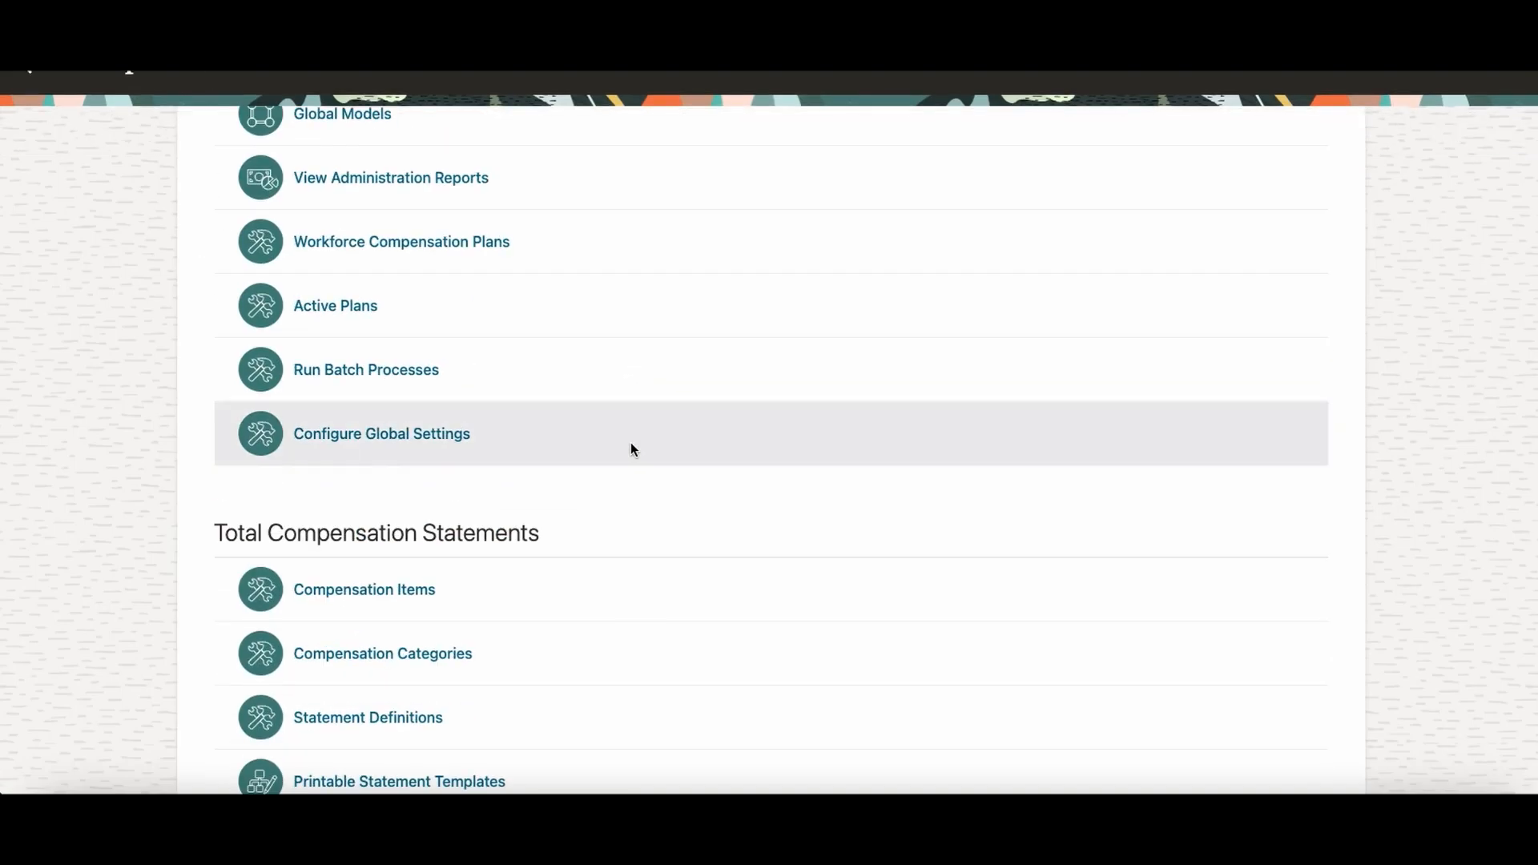
click(390, 395)
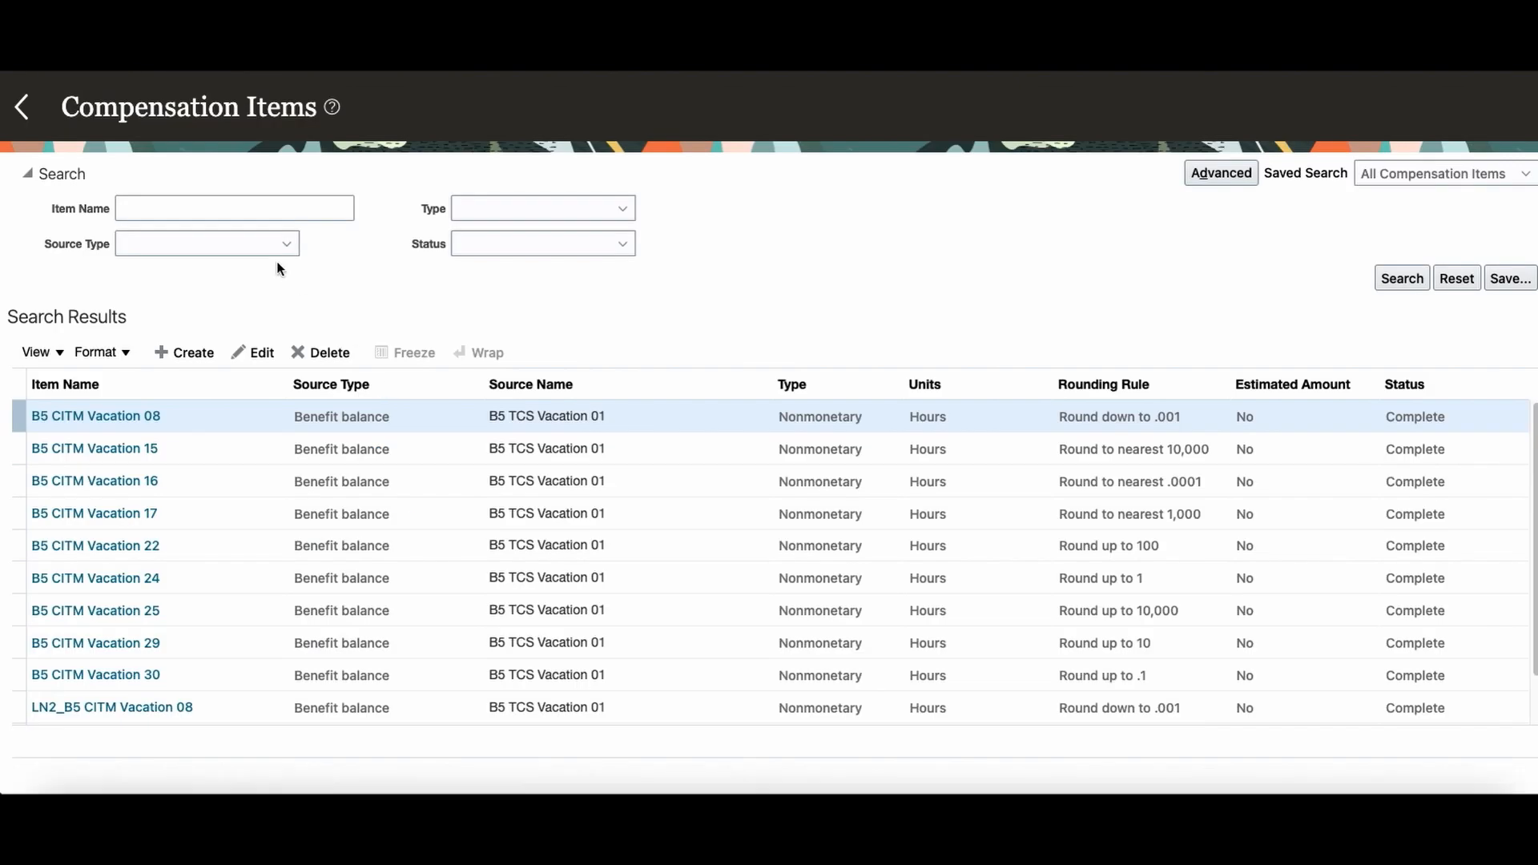
click(259, 211)
text(LESS)
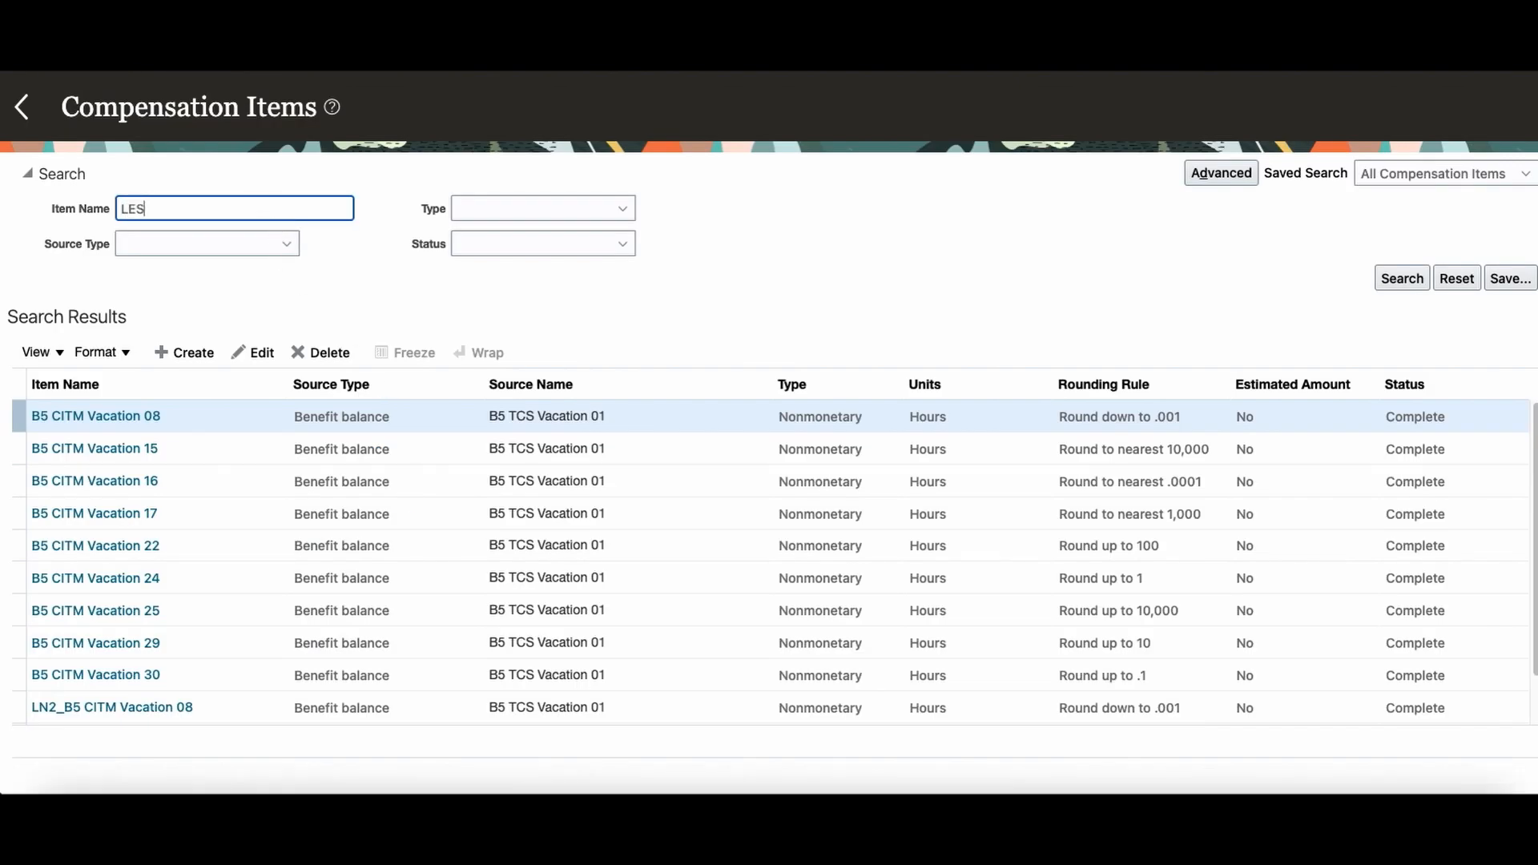
key(Return)
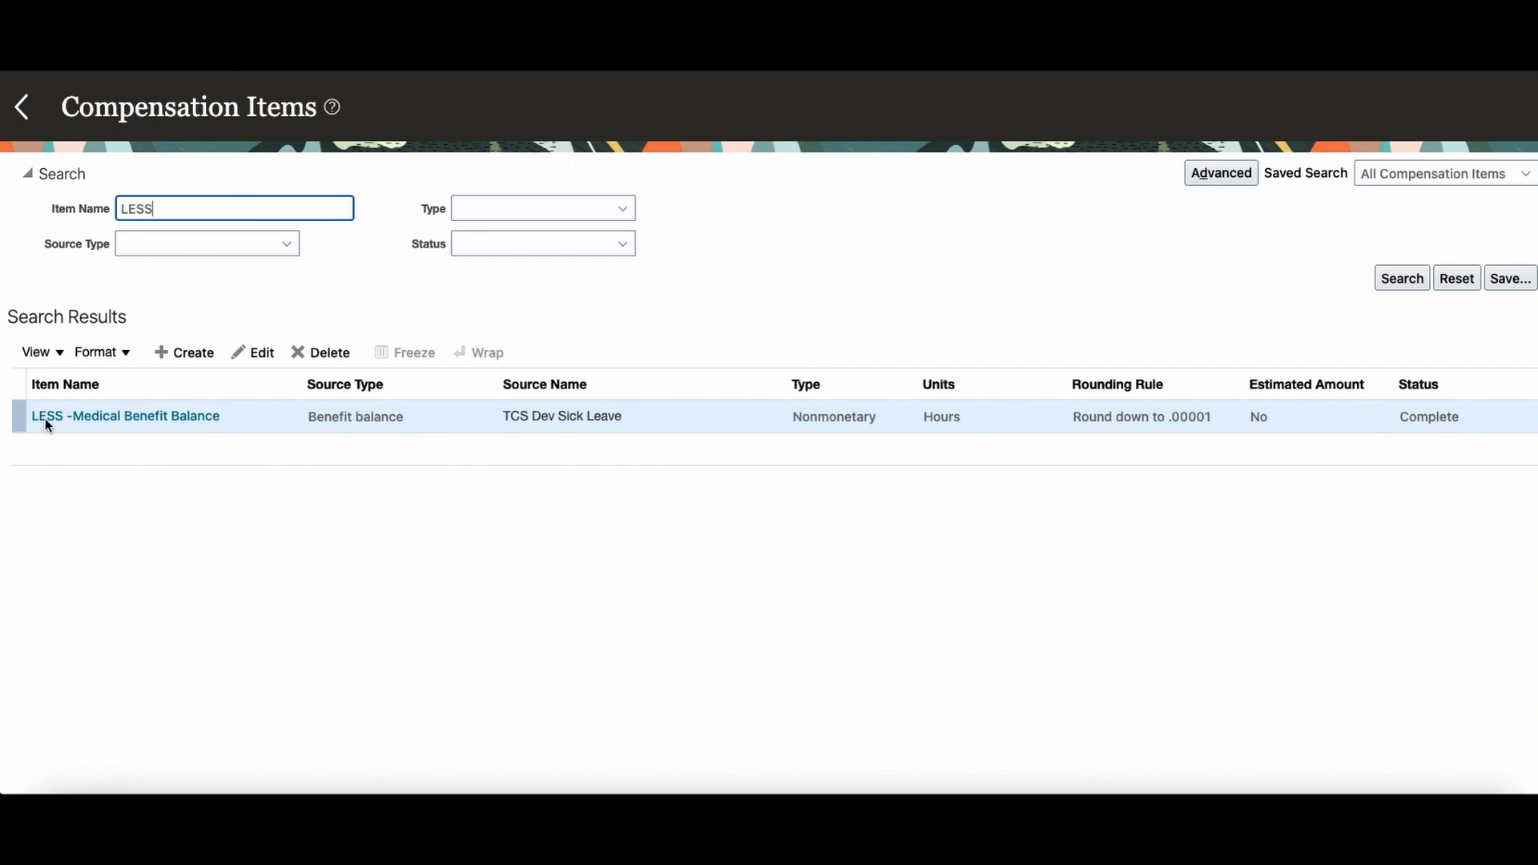
Create a new compensation item named LESS-Salary with Salary as its source type
click(189, 355)
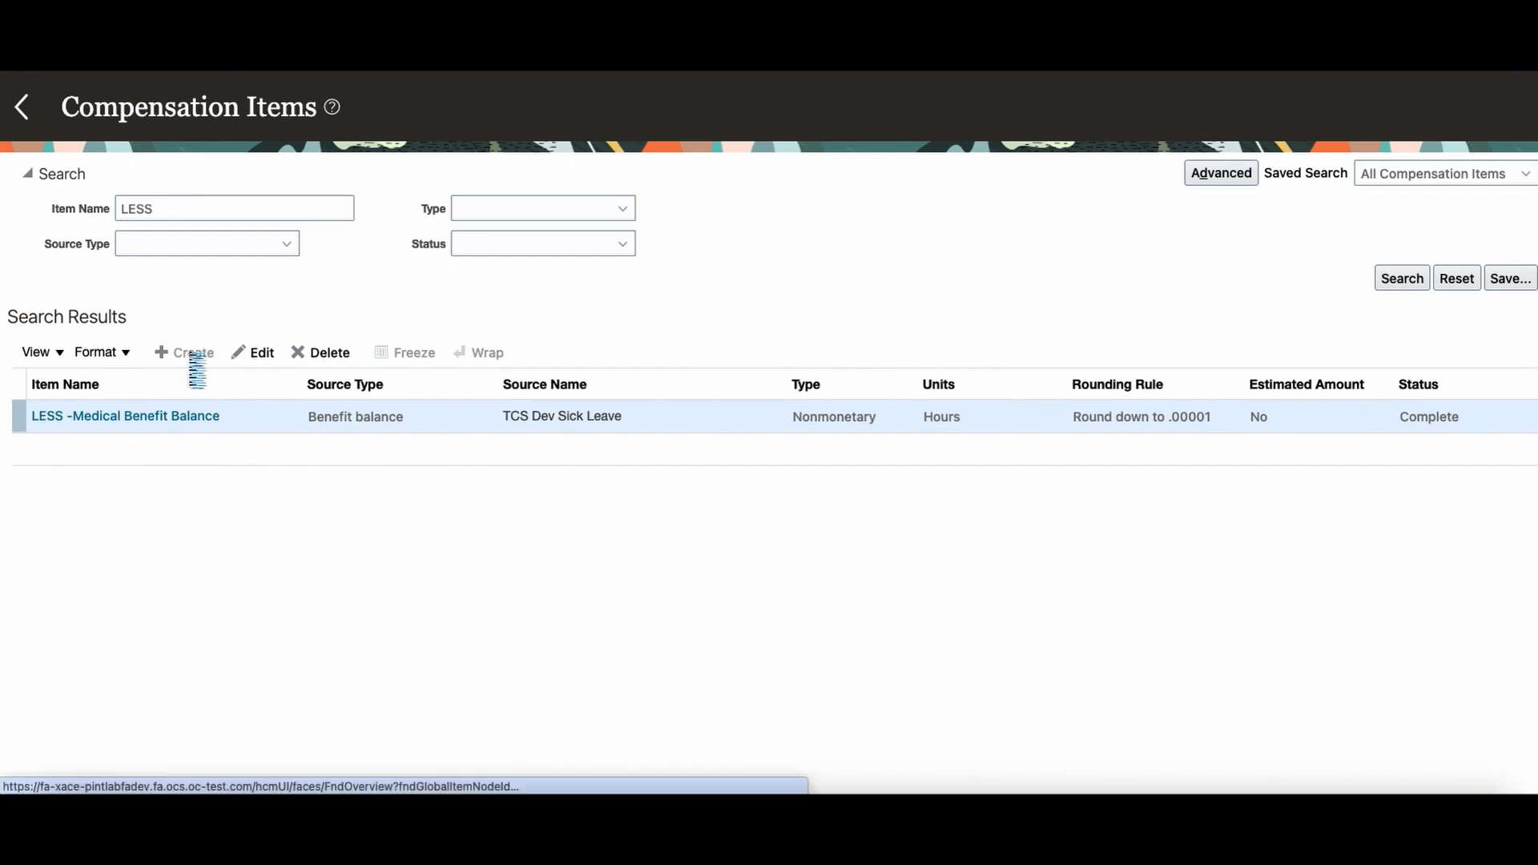
click(215, 170)
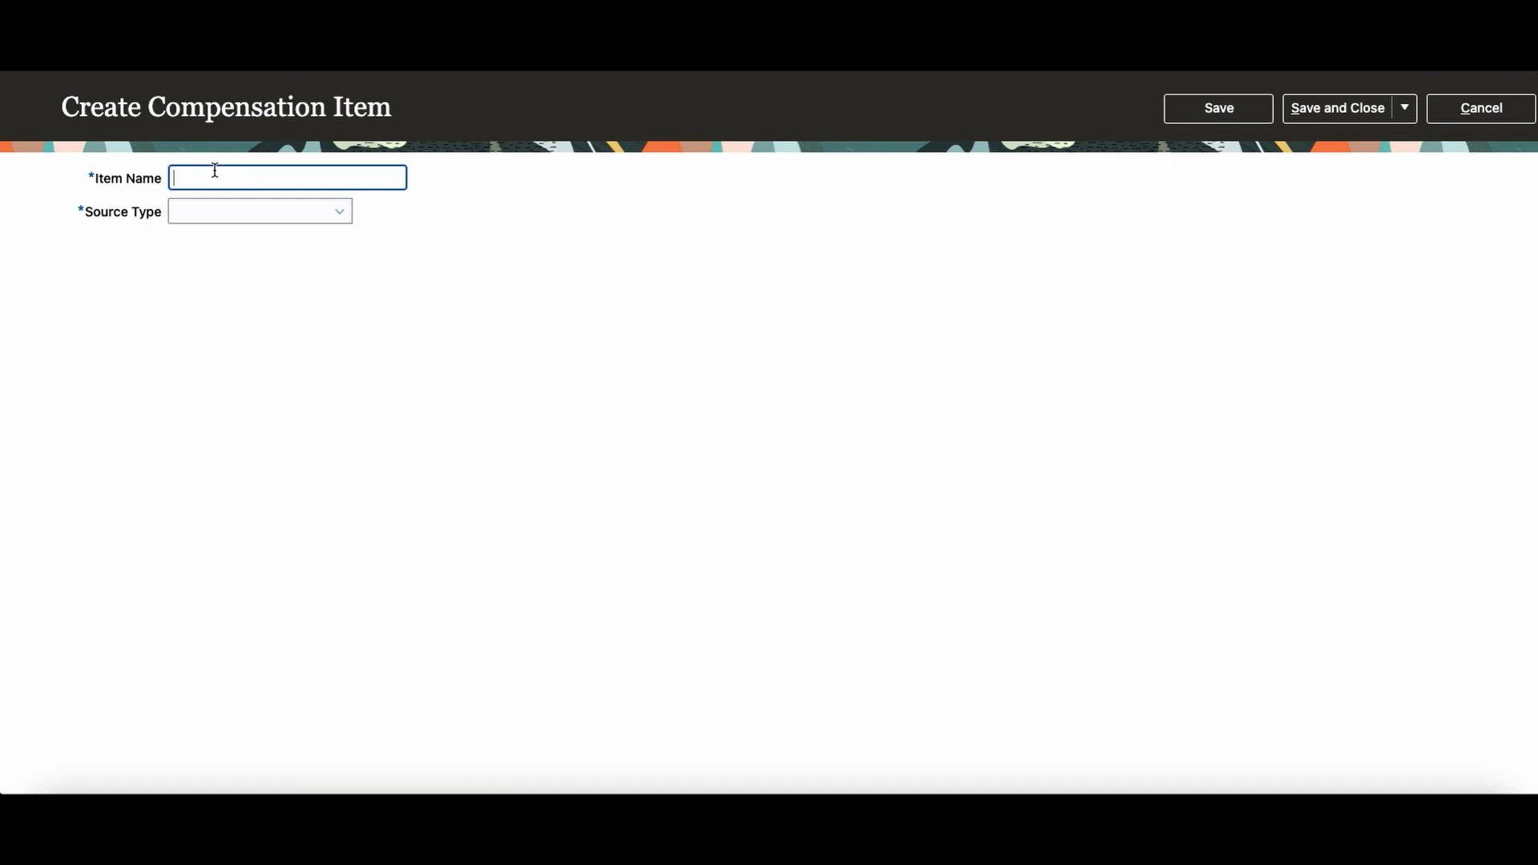
text(LESS-Salary)
click(216, 212)
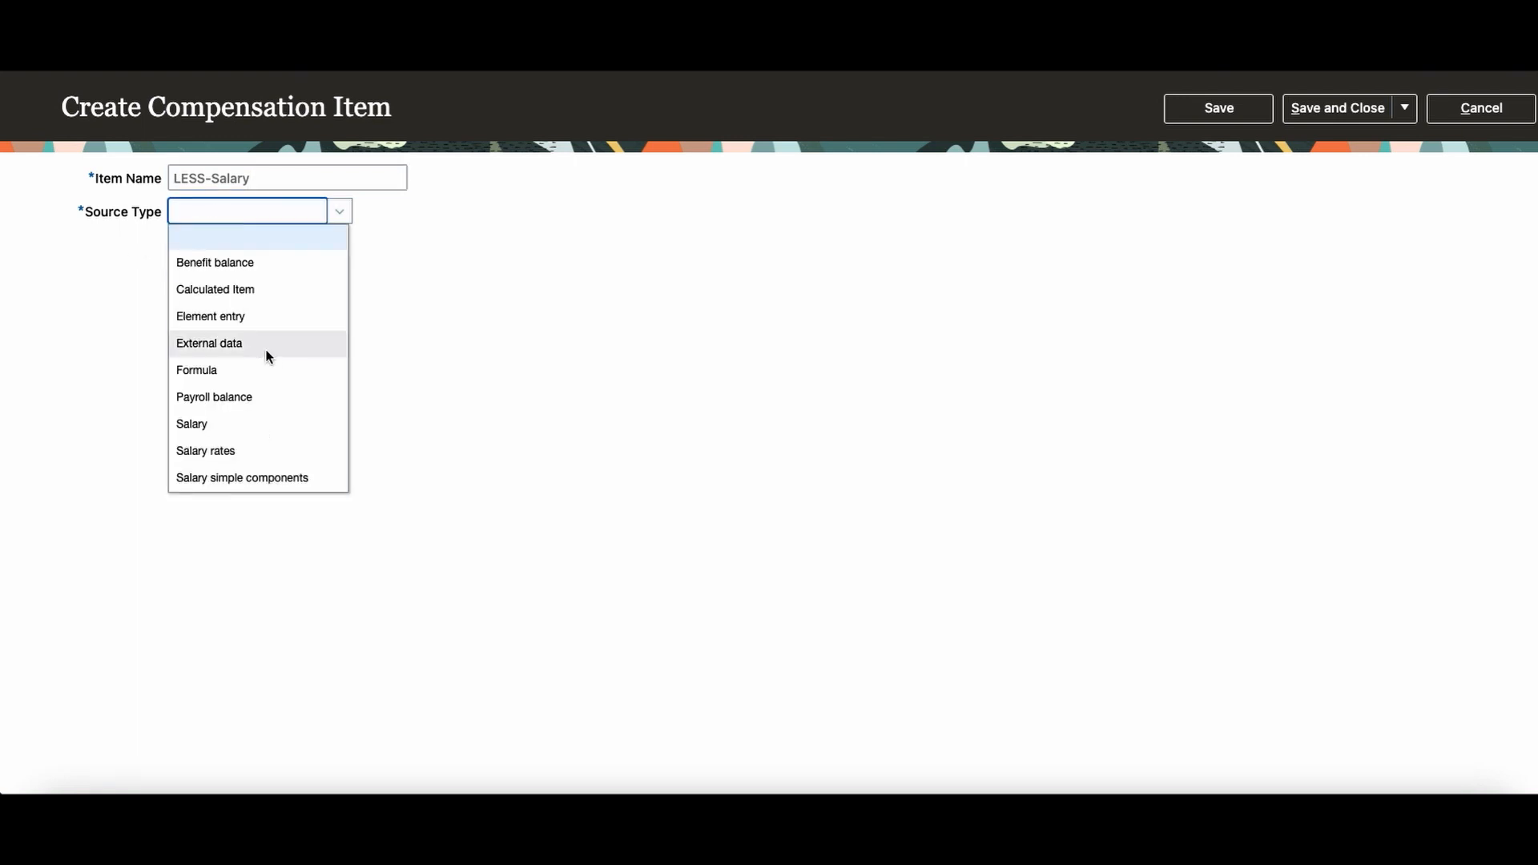
click(265, 424)
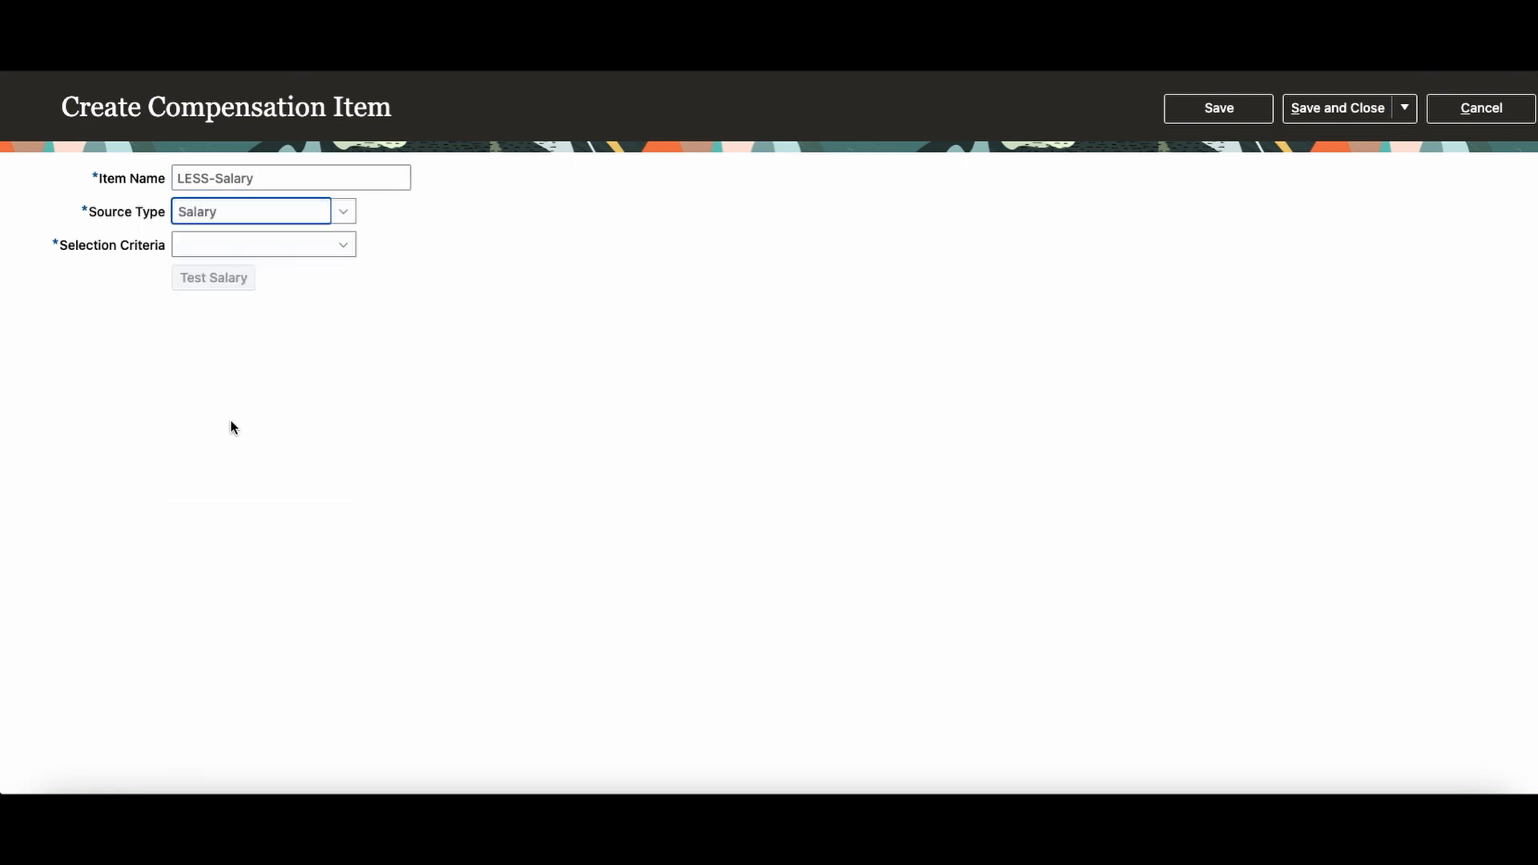
Set the selection criteria to All salaries, check the salary basis type choices, mark the item as an estimated amount, and save it
click(209, 246)
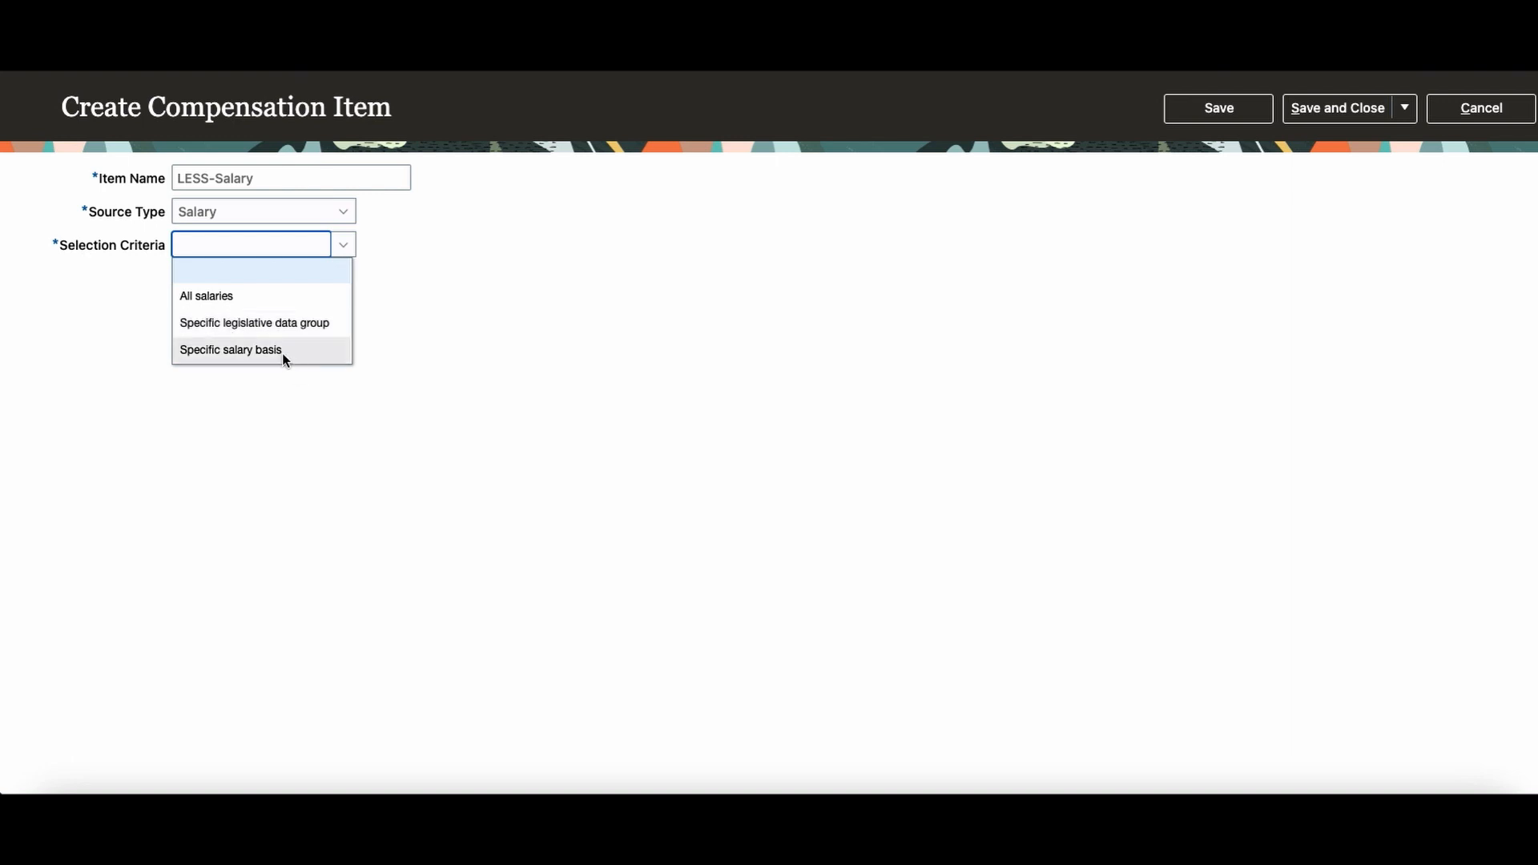
click(234, 298)
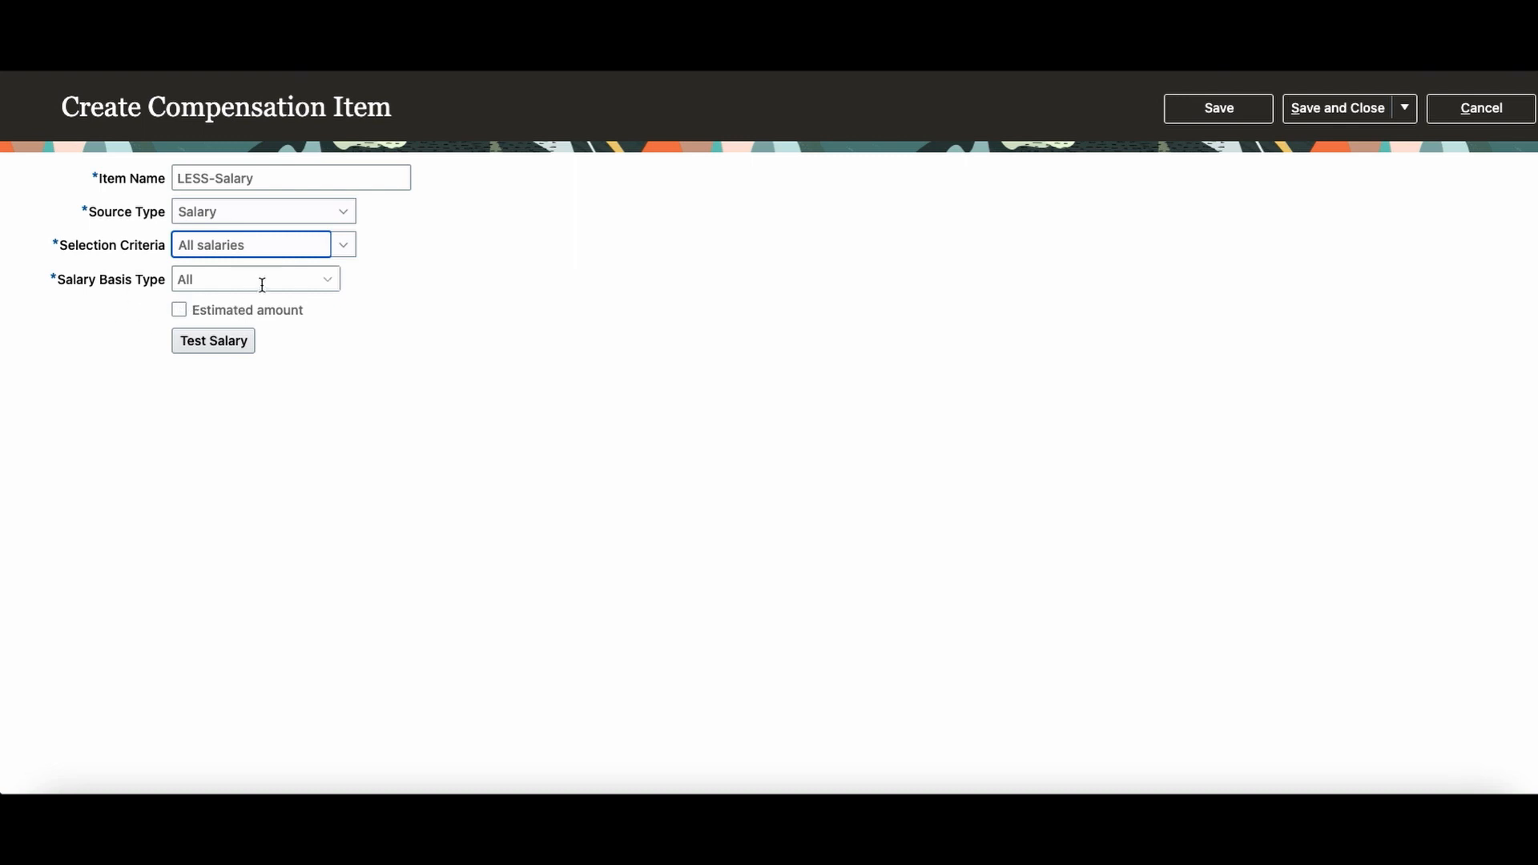
click(328, 280)
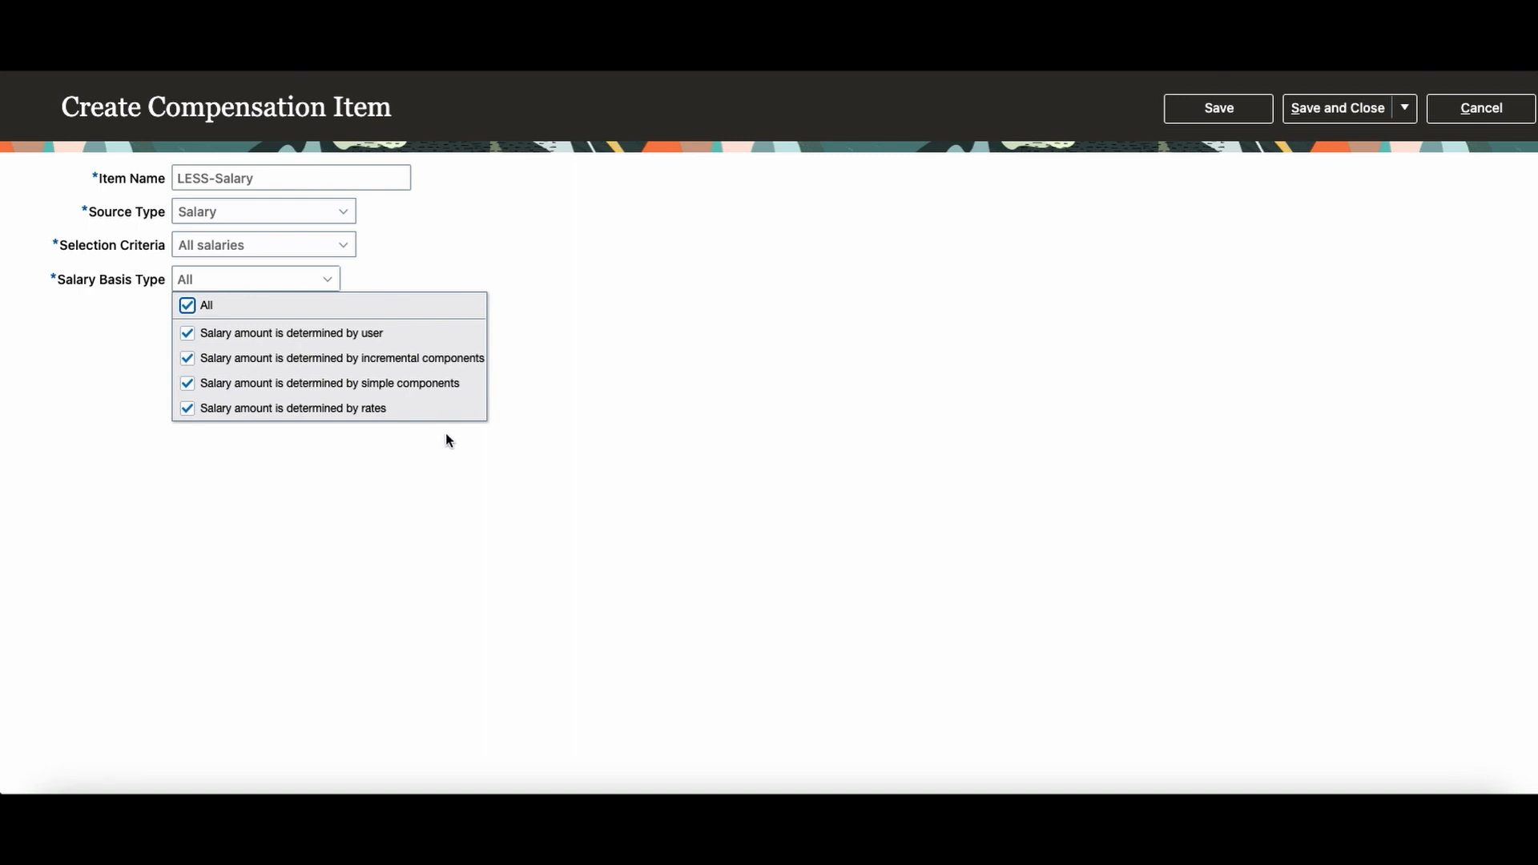
click(601, 324)
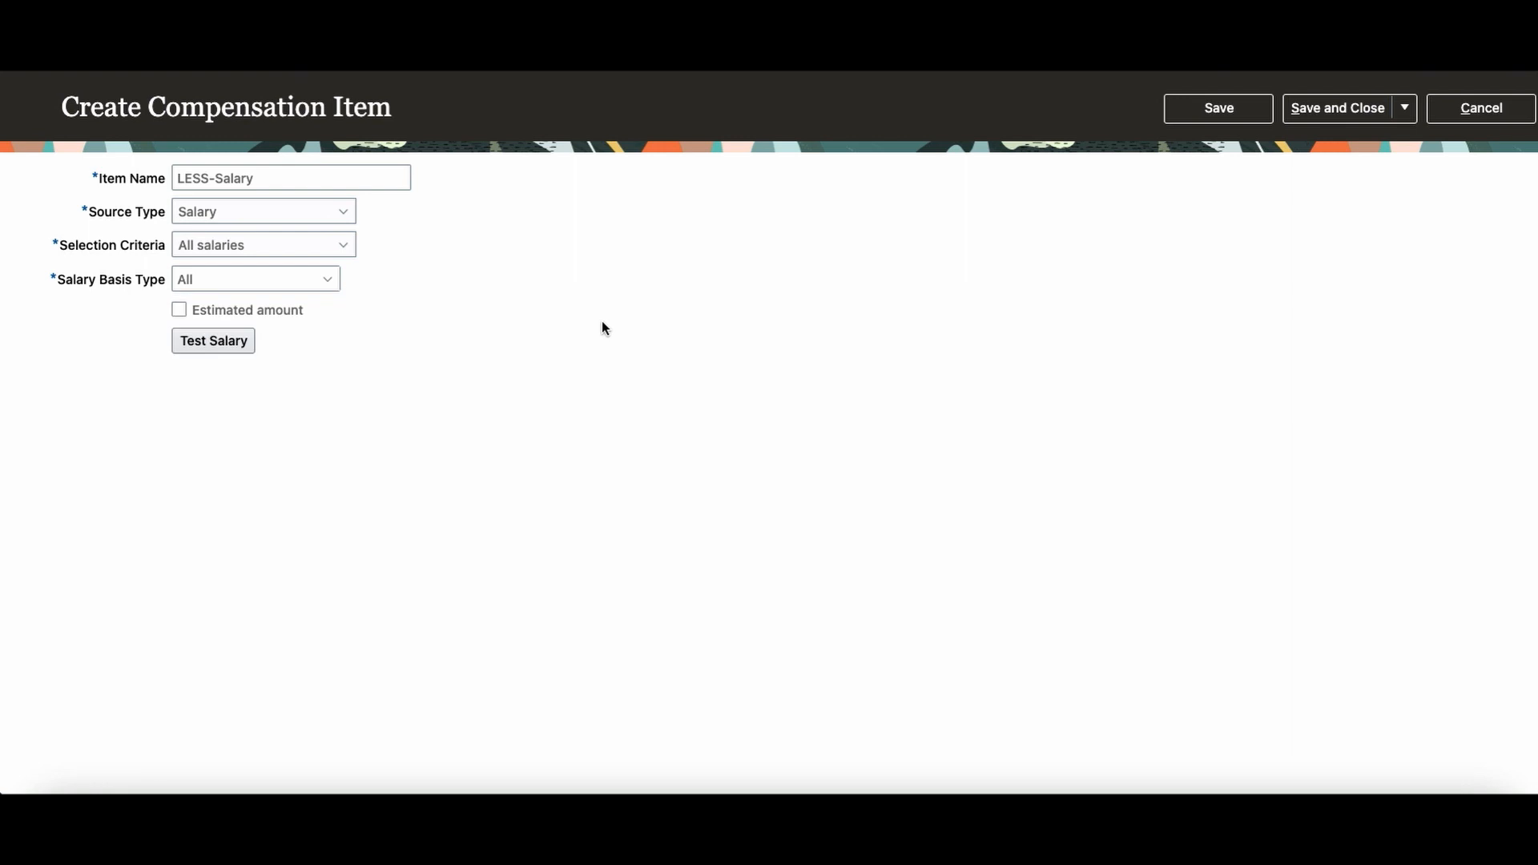
click(179, 310)
click(1229, 114)
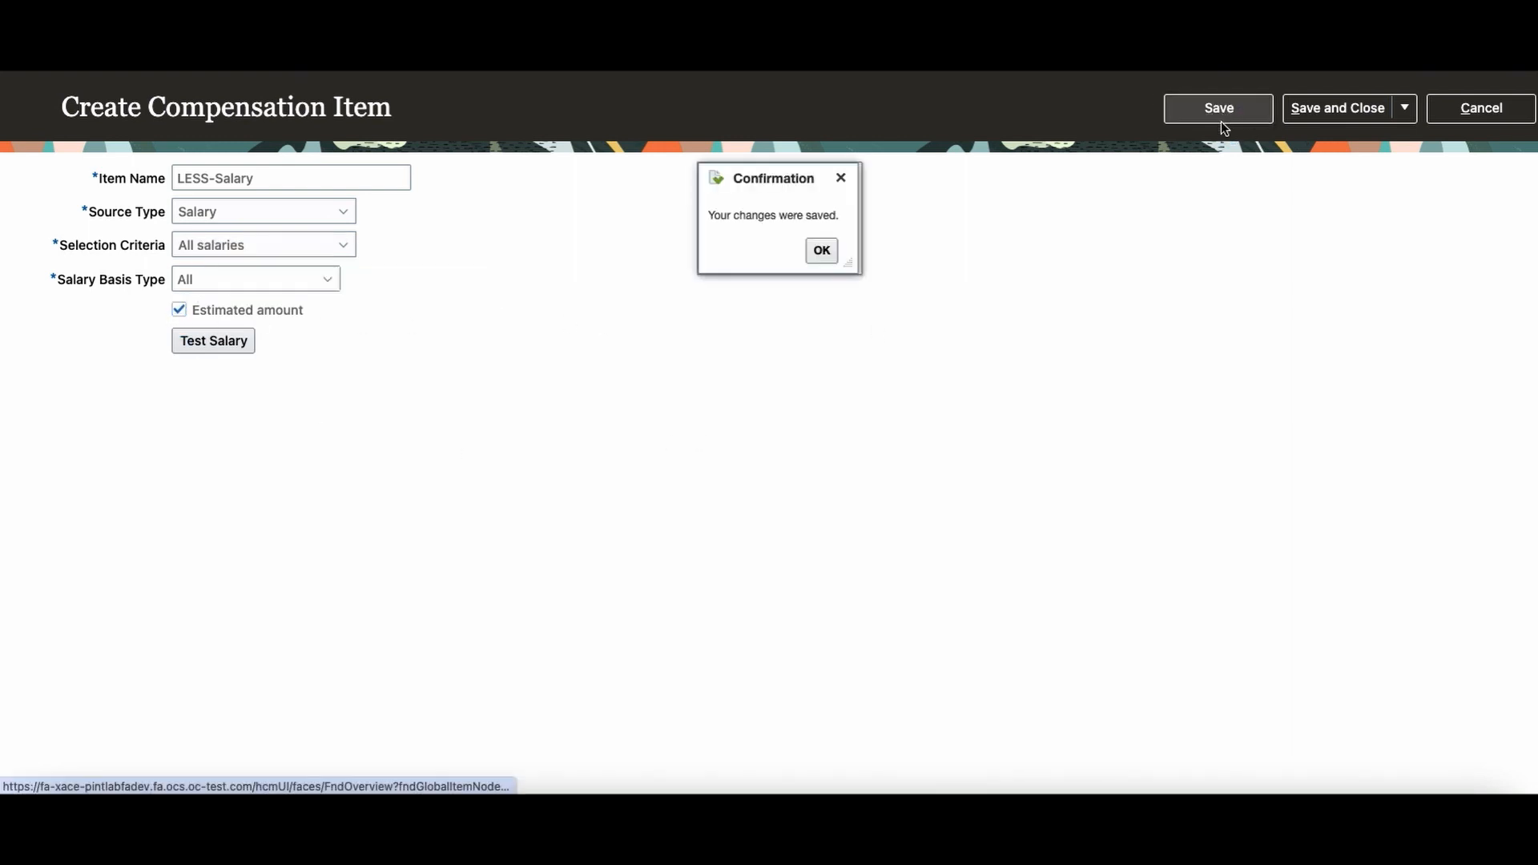
click(819, 251)
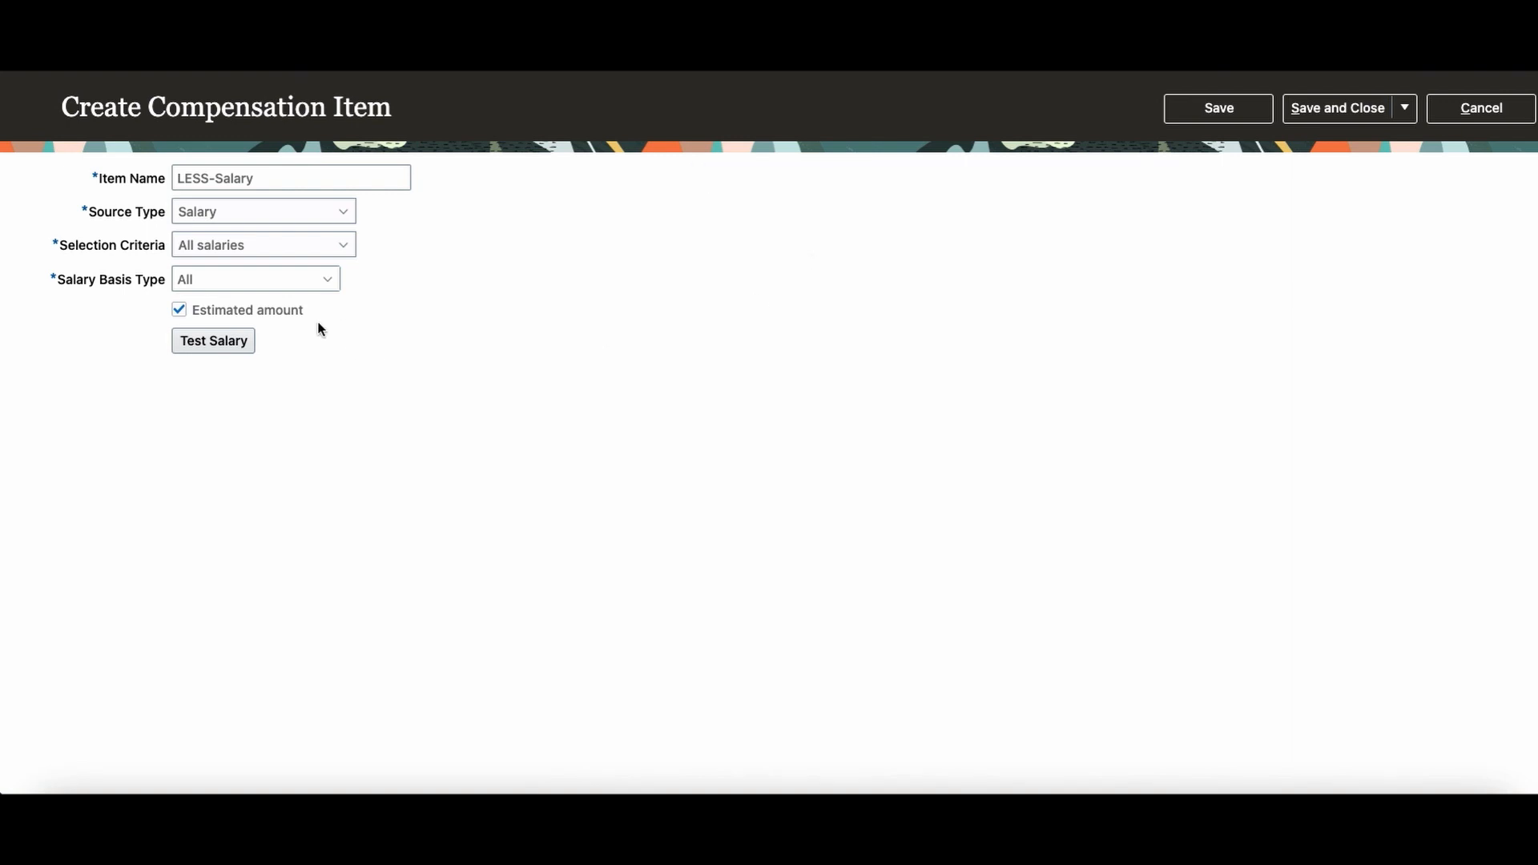
Set up a salary test using Validate by statement, statement definition 2018 tes12 and statement period 1/1/18 - 12/31/18
click(206, 343)
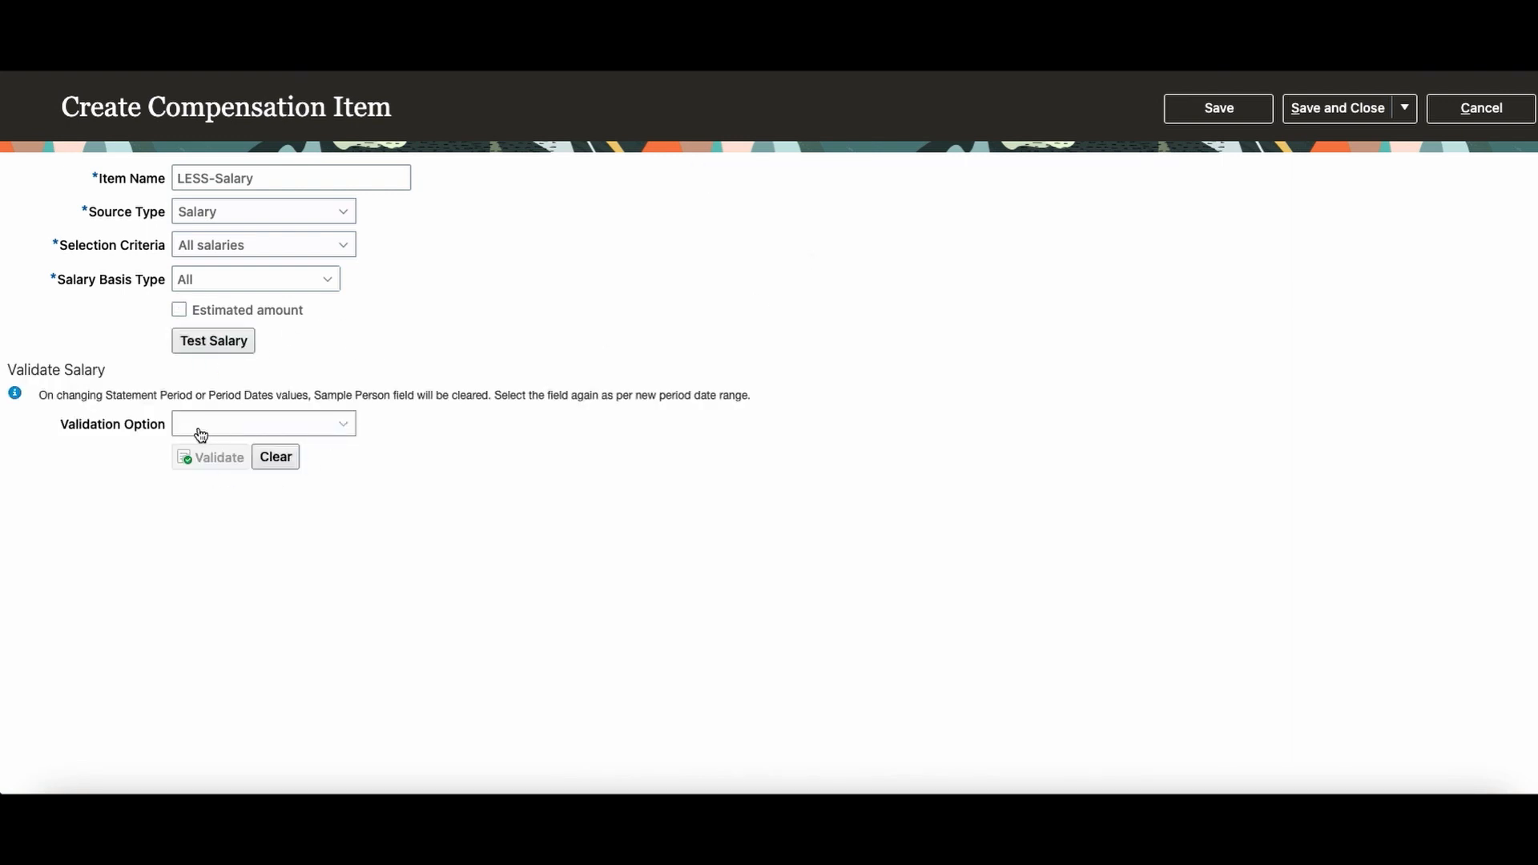
click(275, 428)
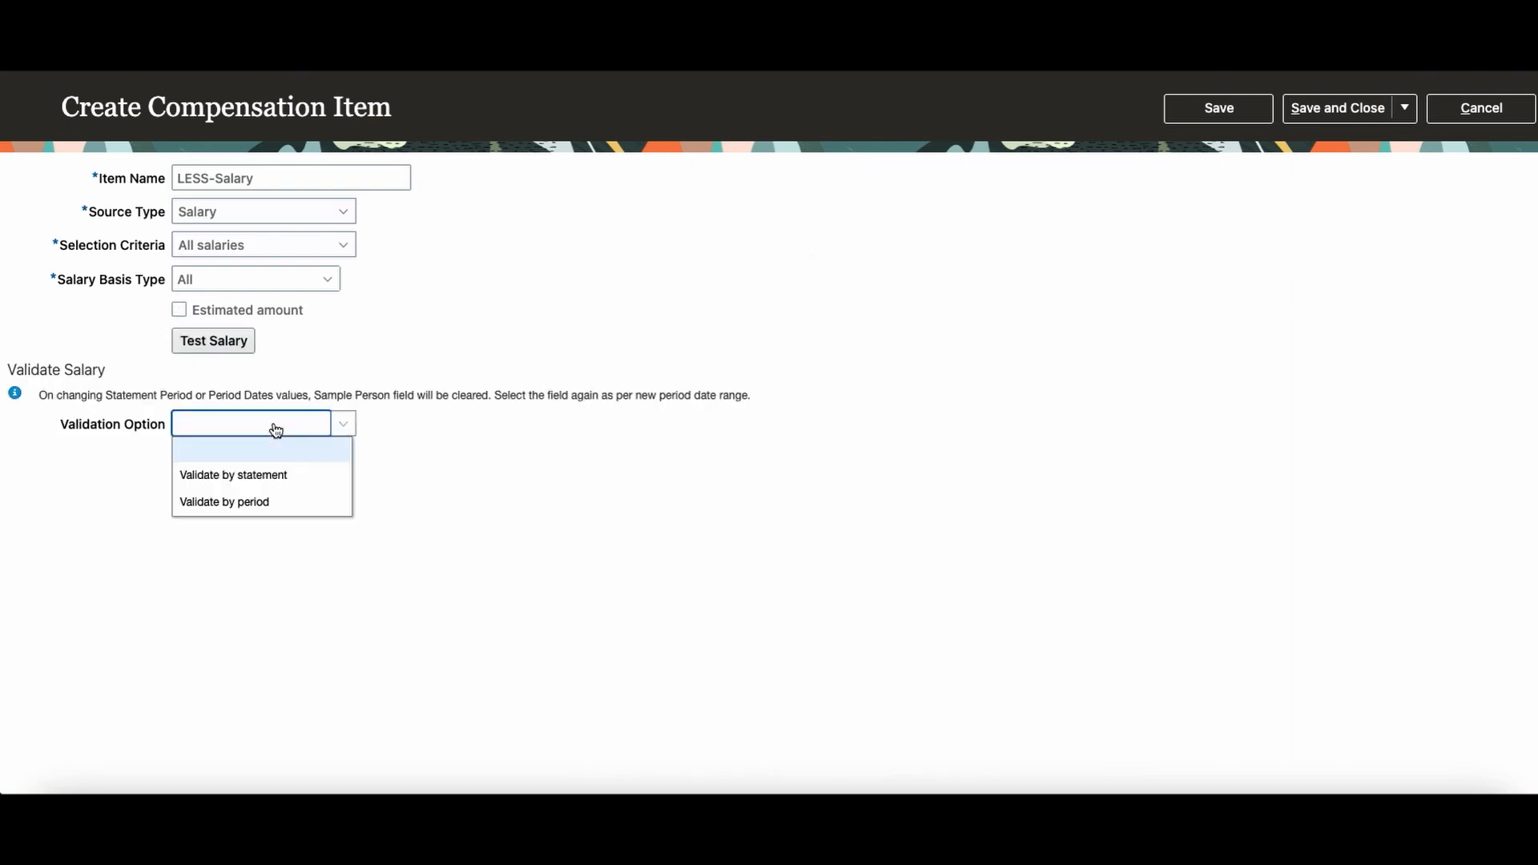
click(272, 475)
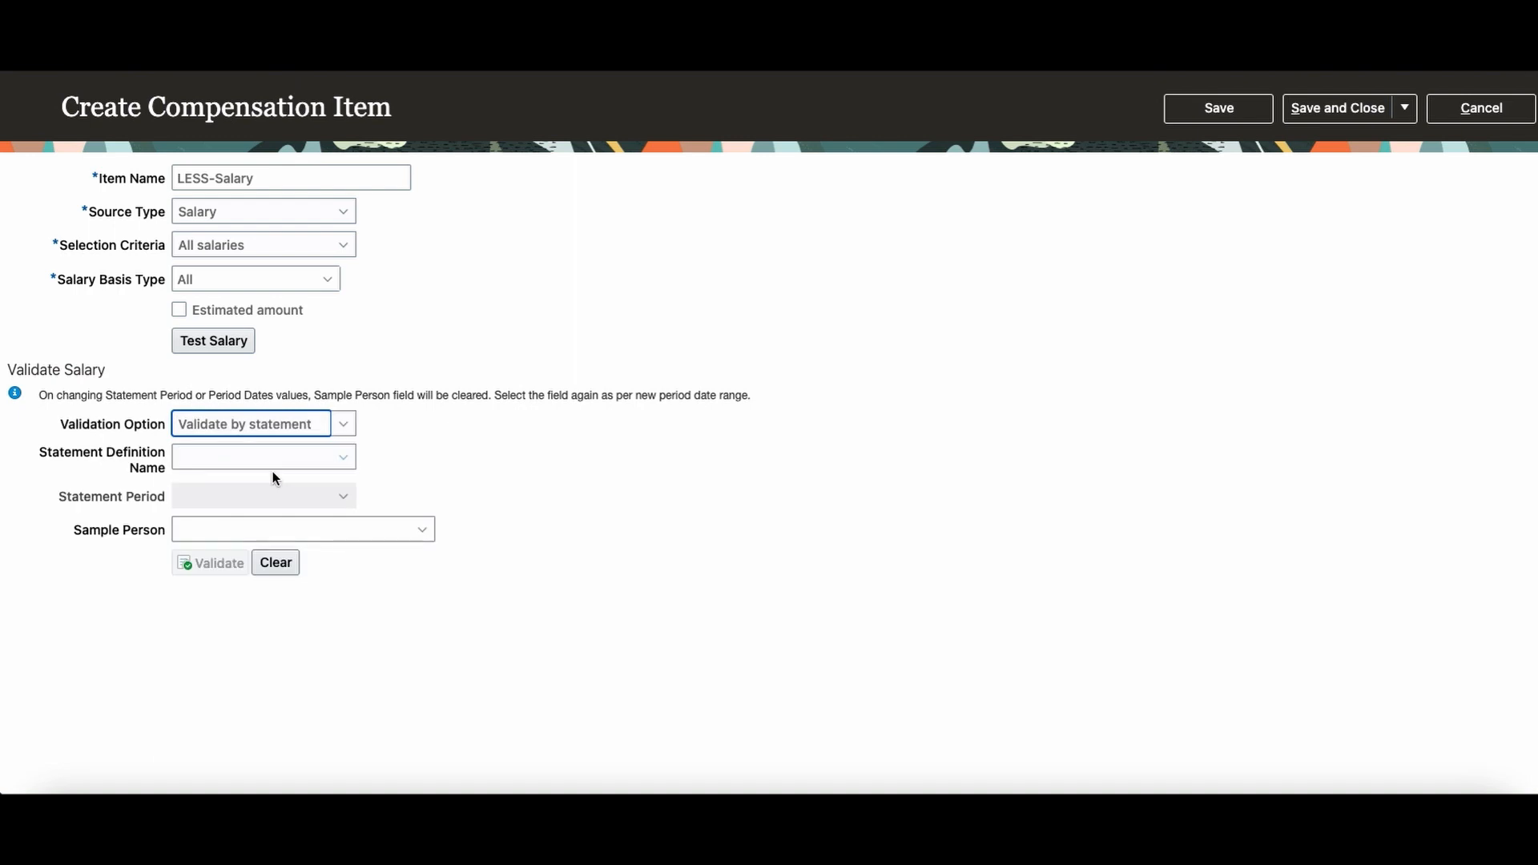
click(343, 457)
click(243, 537)
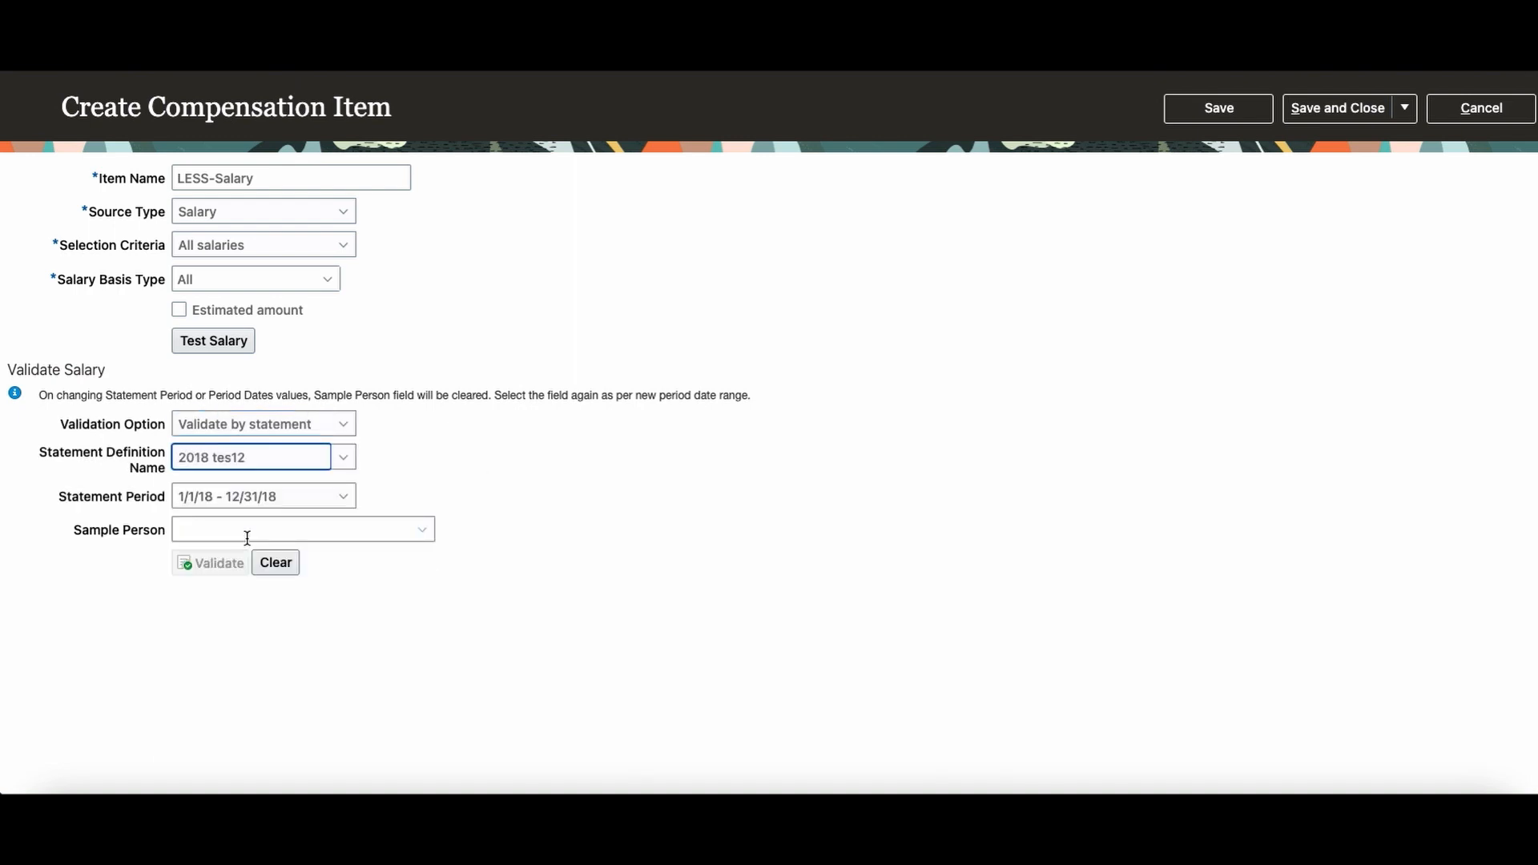
click(288, 499)
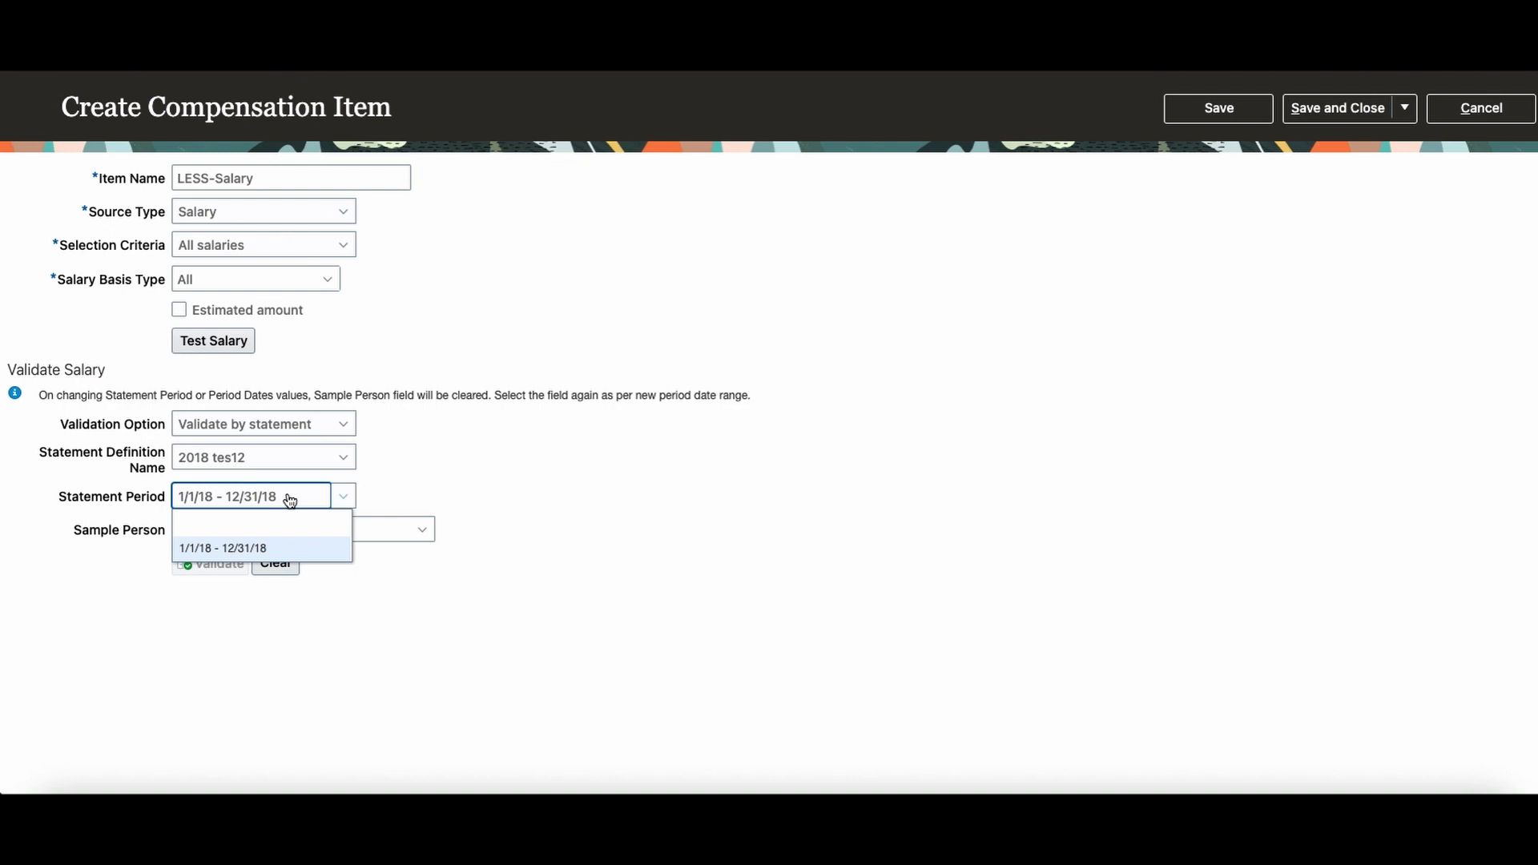
click(264, 551)
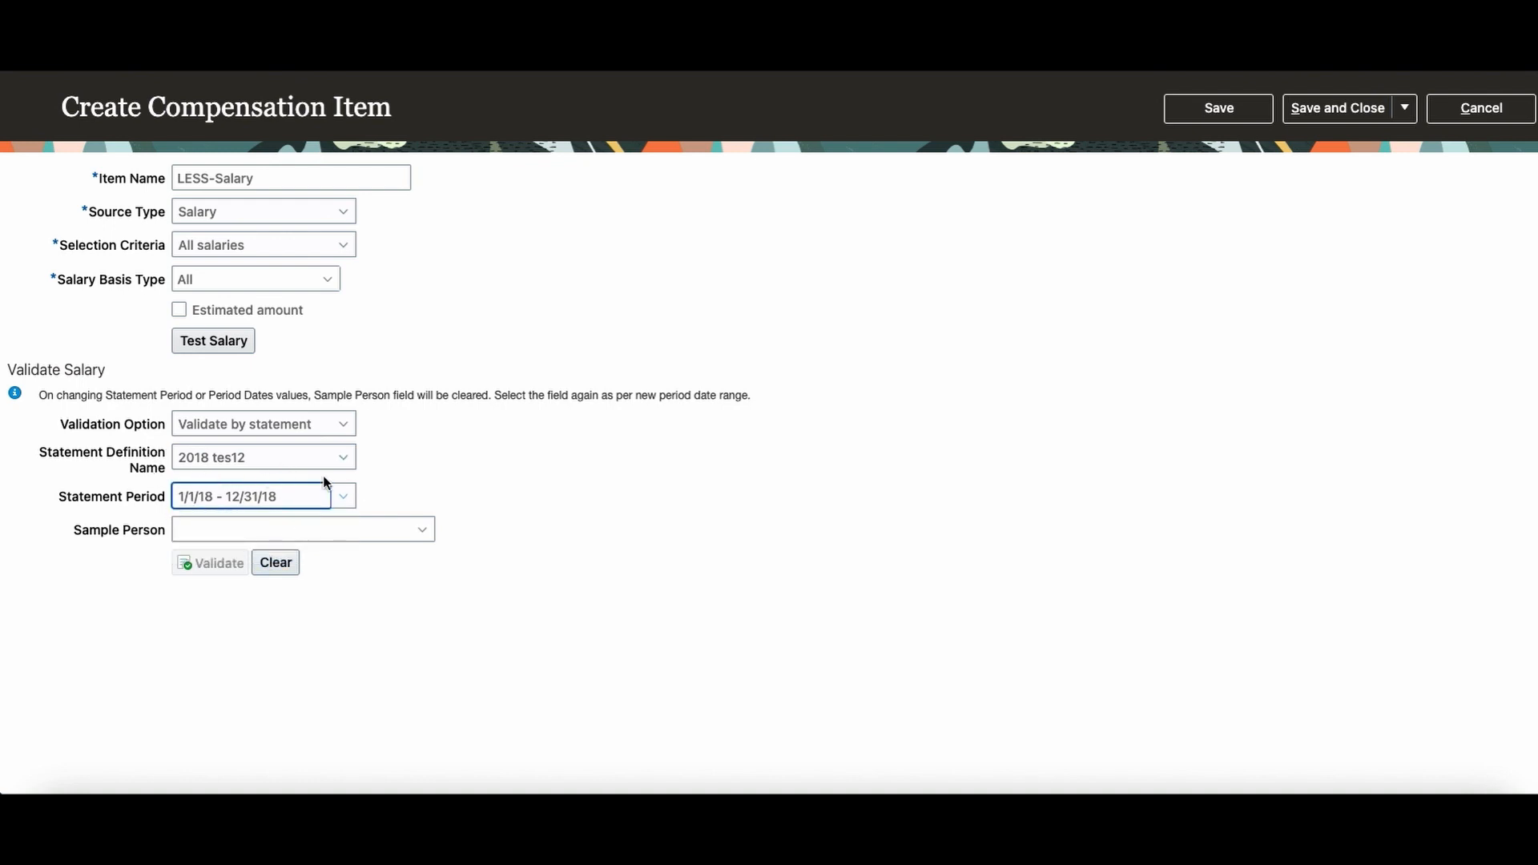
Enter the employee's name as the sample person and validate the salary
click(426, 535)
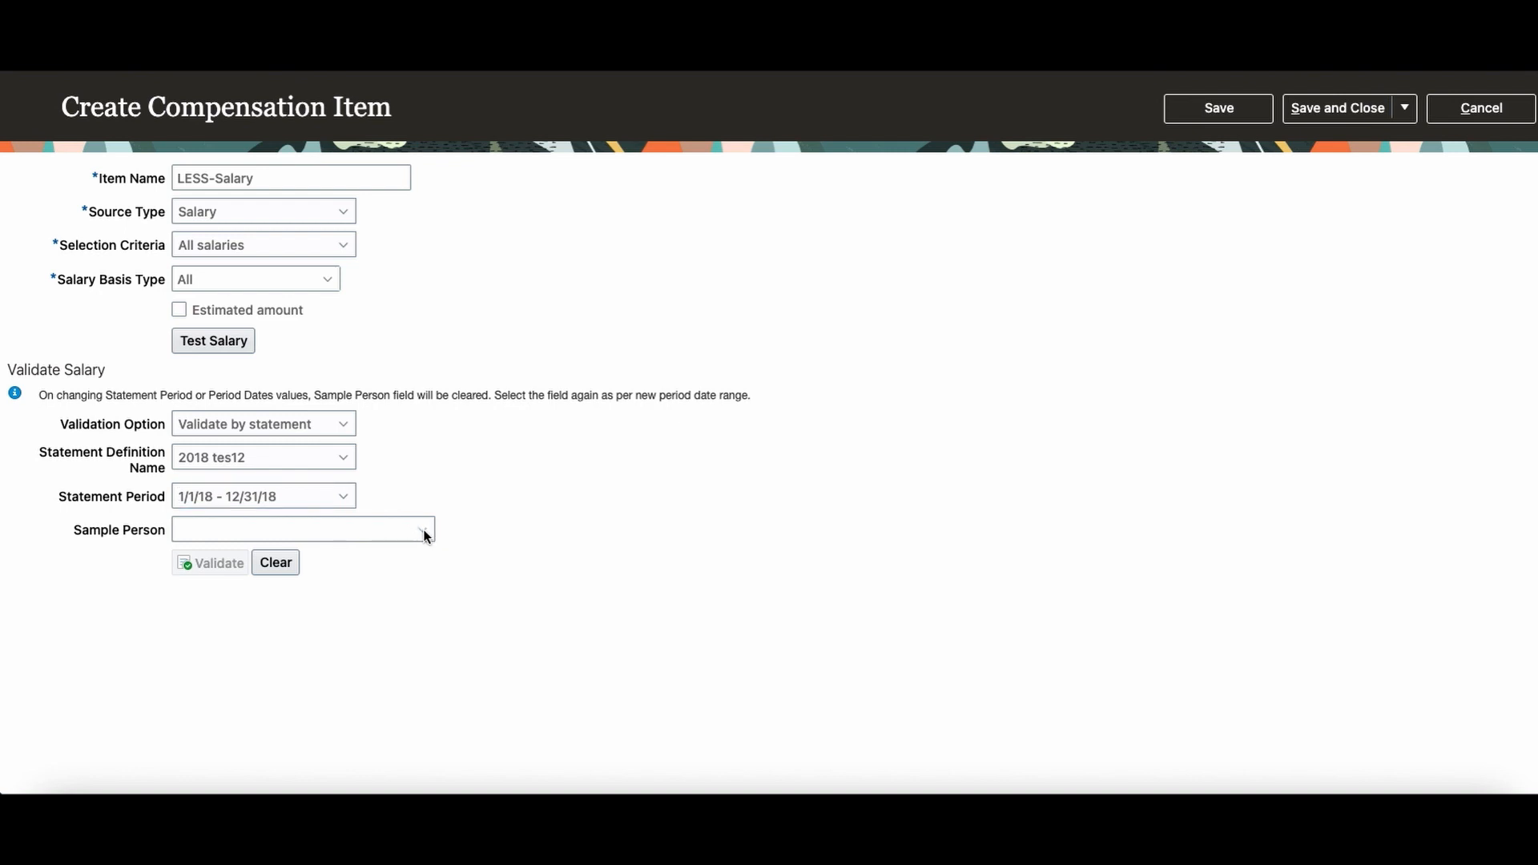
click(365, 535)
text(t)
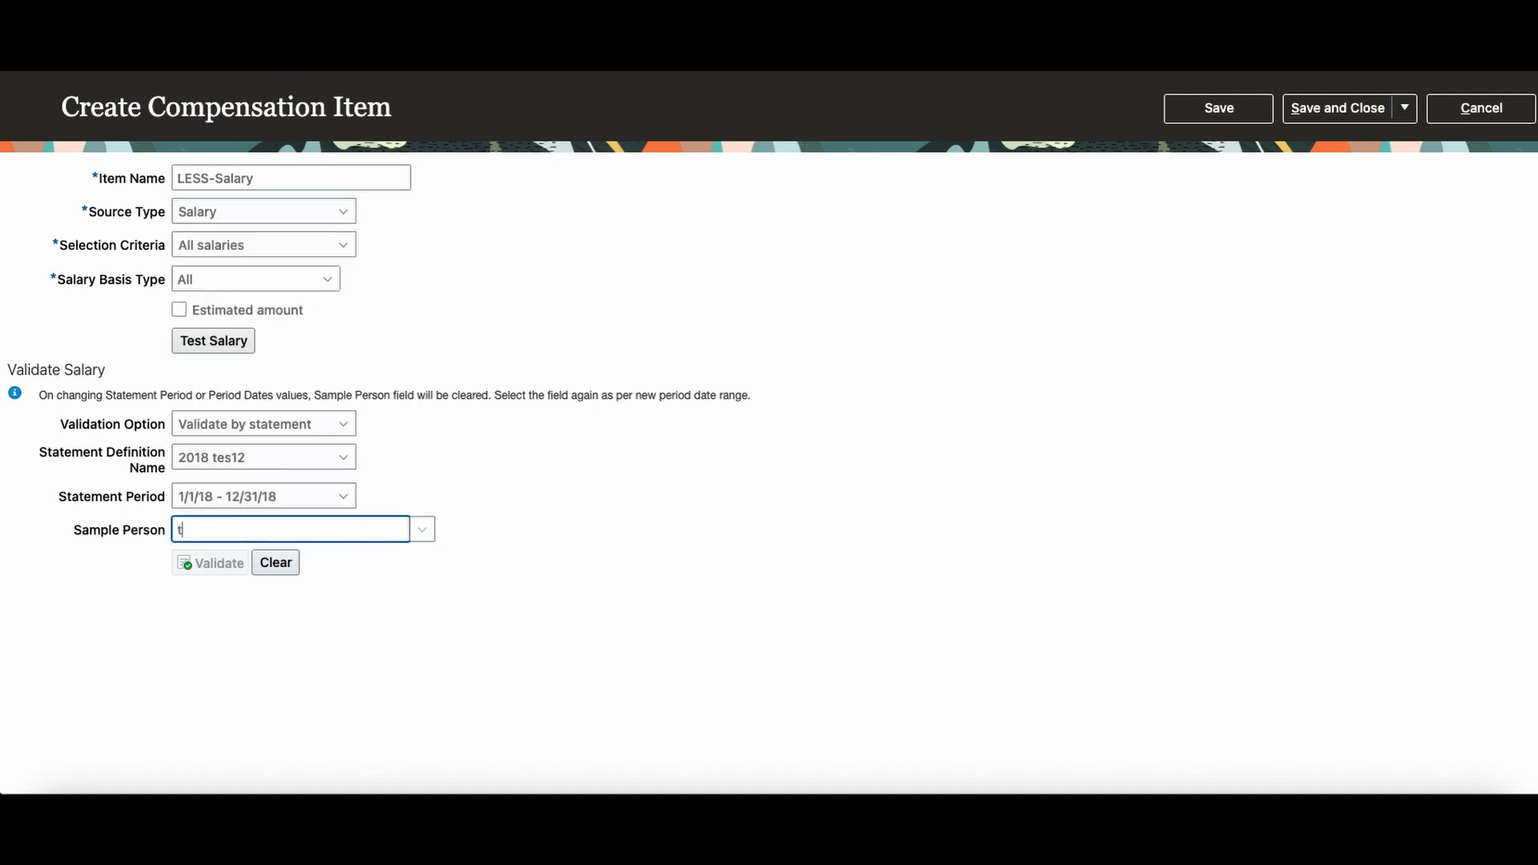
text(abby)
key(Tab)
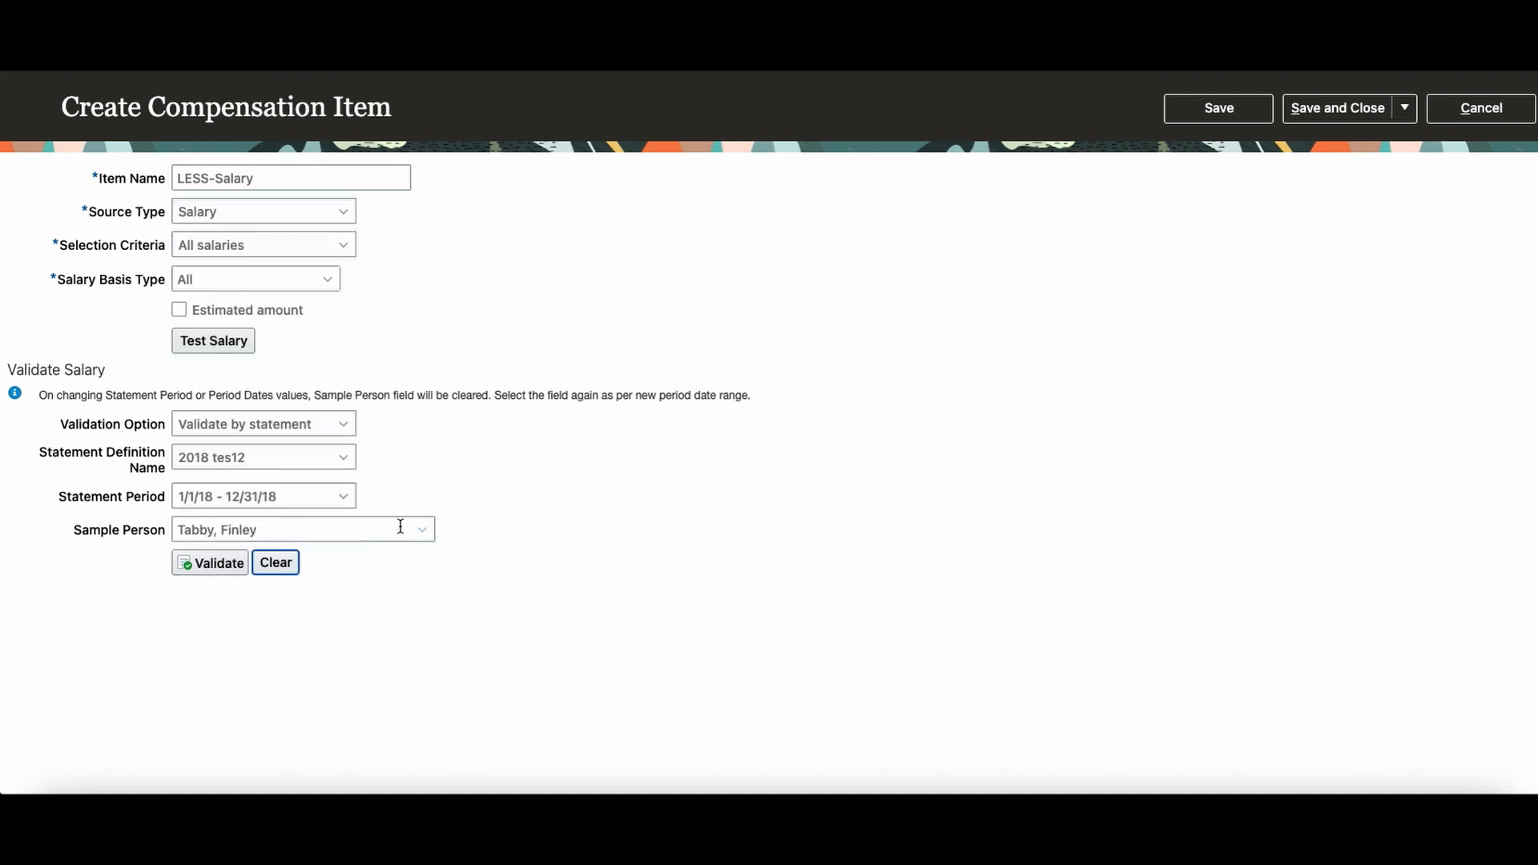
click(234, 566)
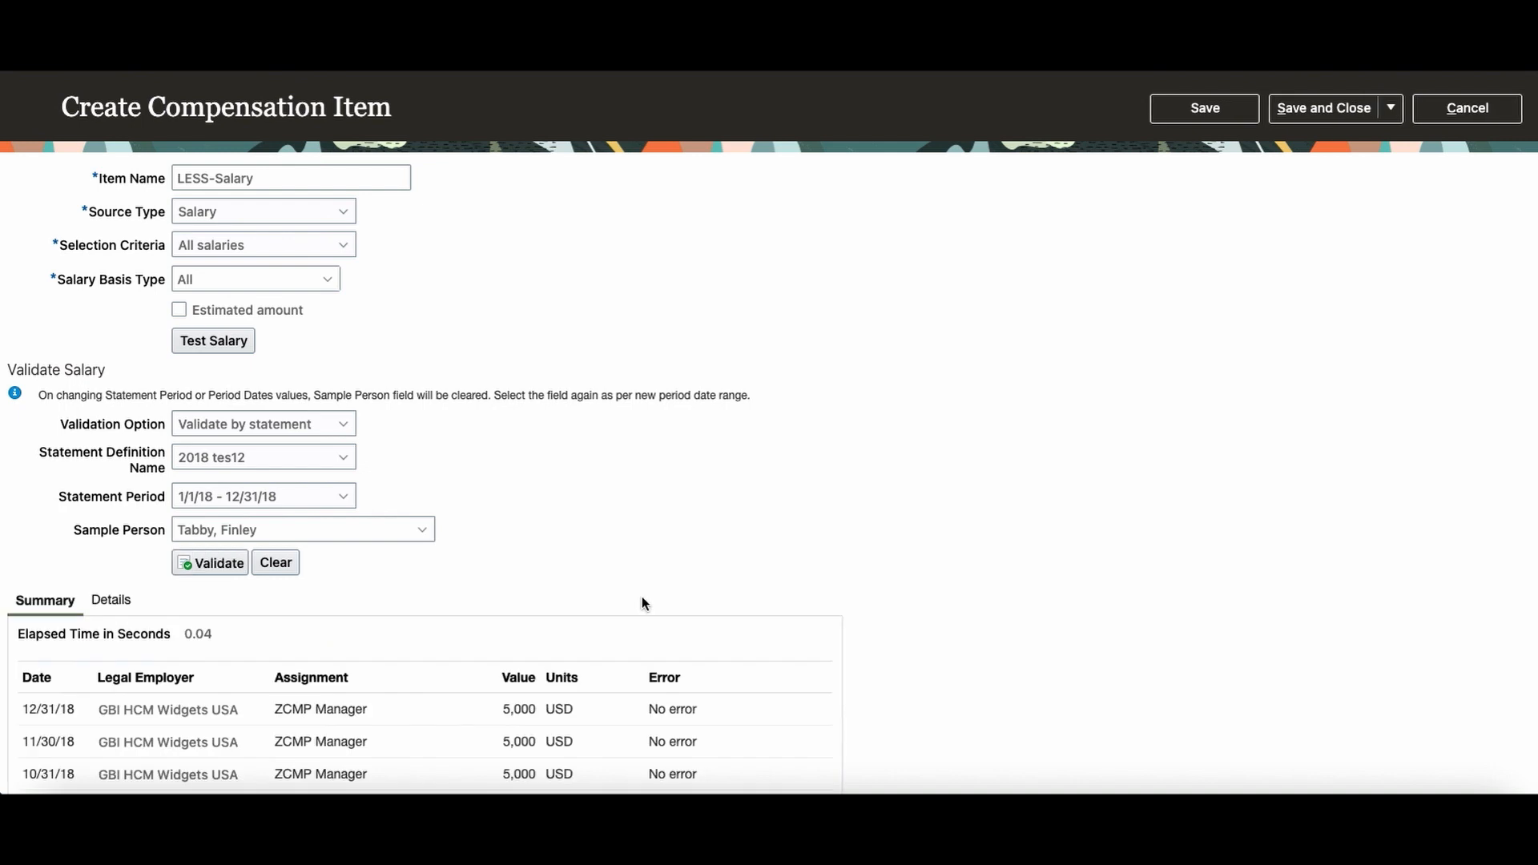
Review the monthly salary values on the first and last pages of the validation summary
scroll(532, 578, down, 2)
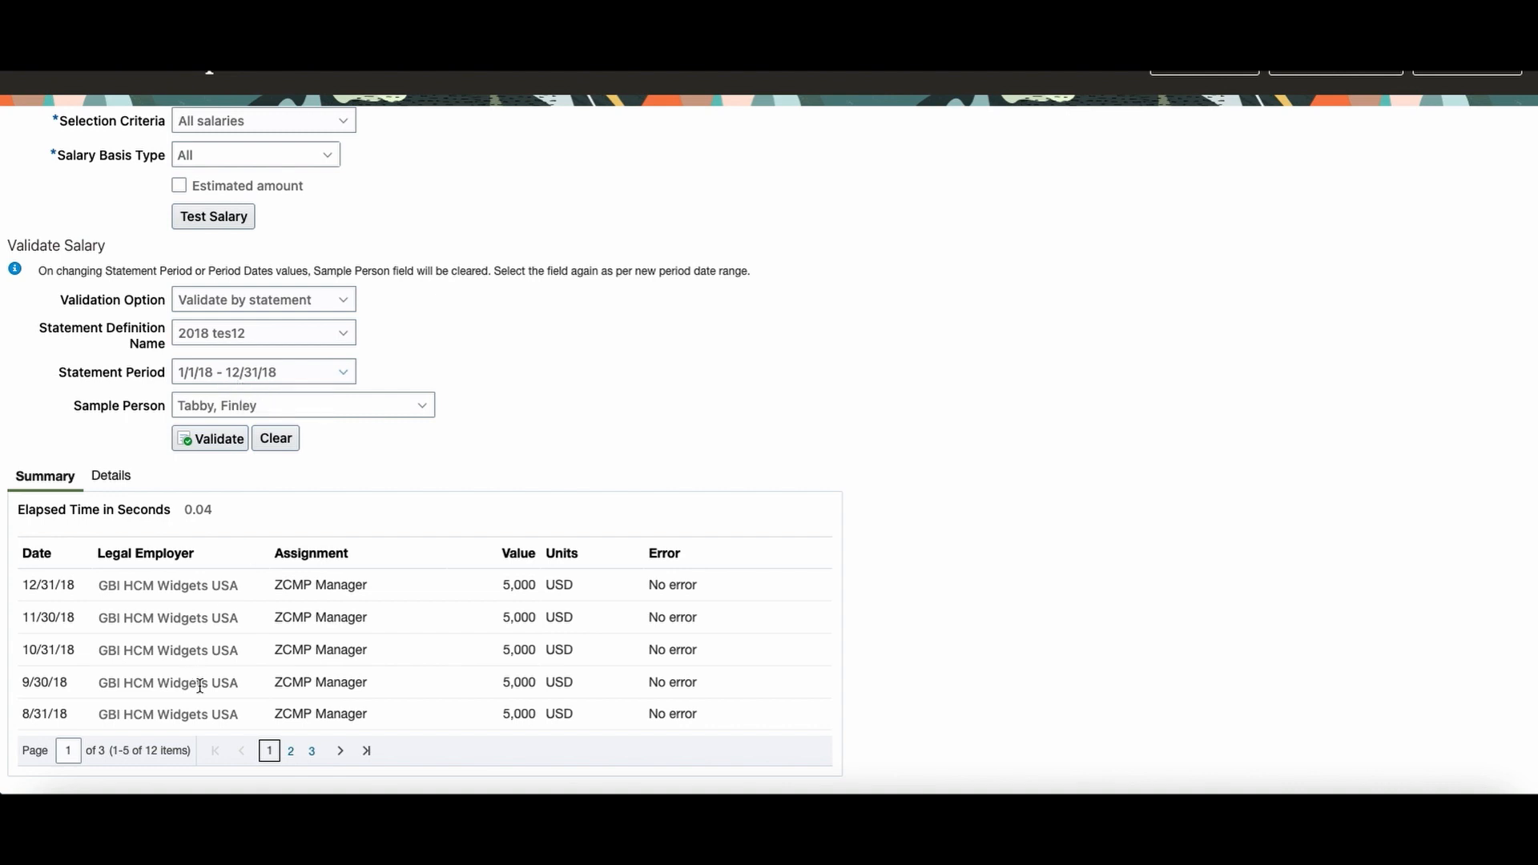
click(312, 751)
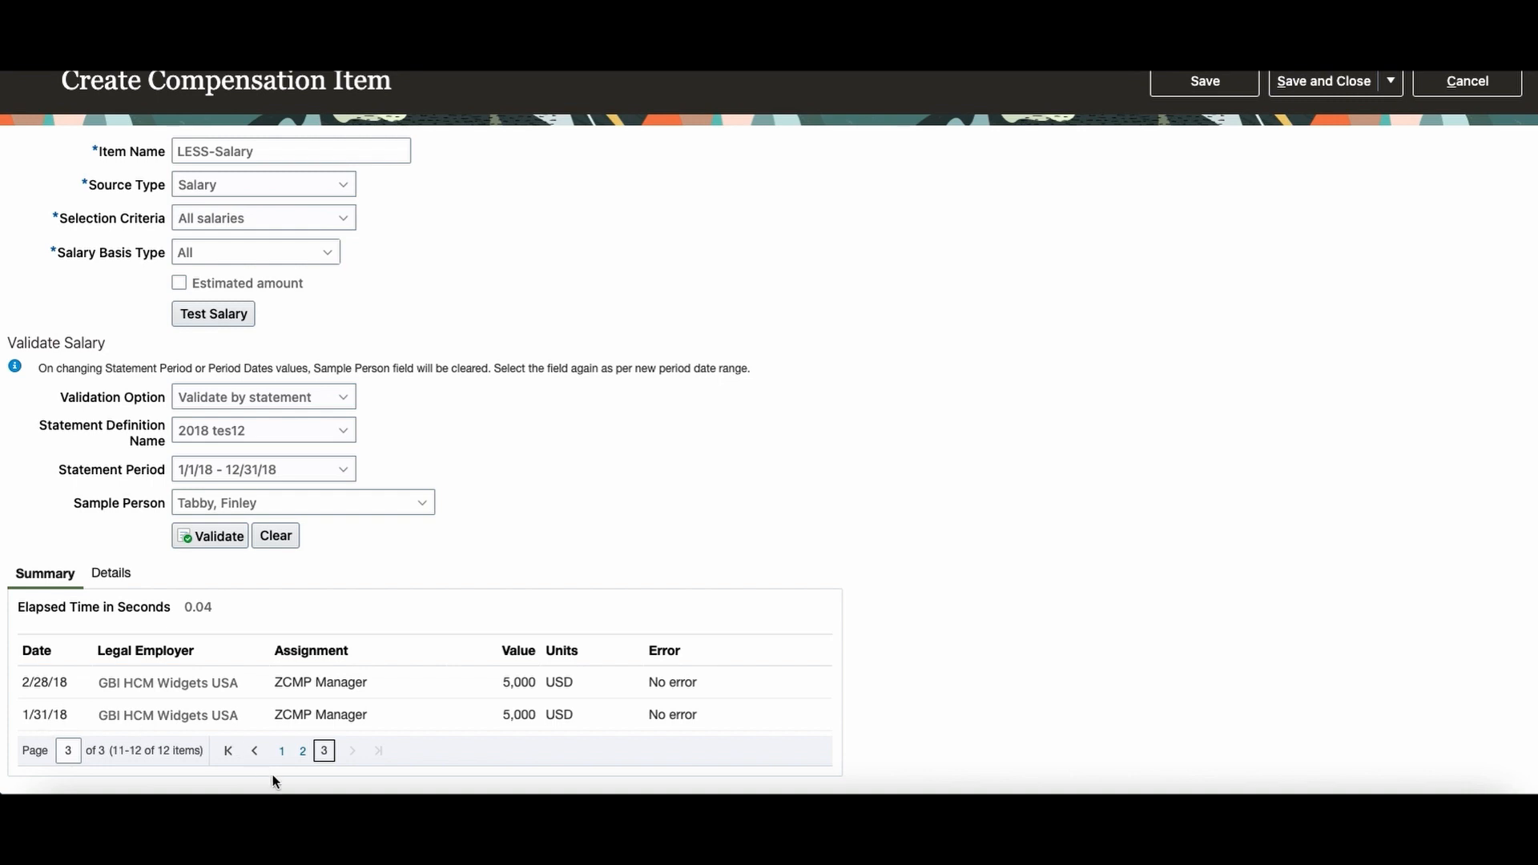
click(283, 753)
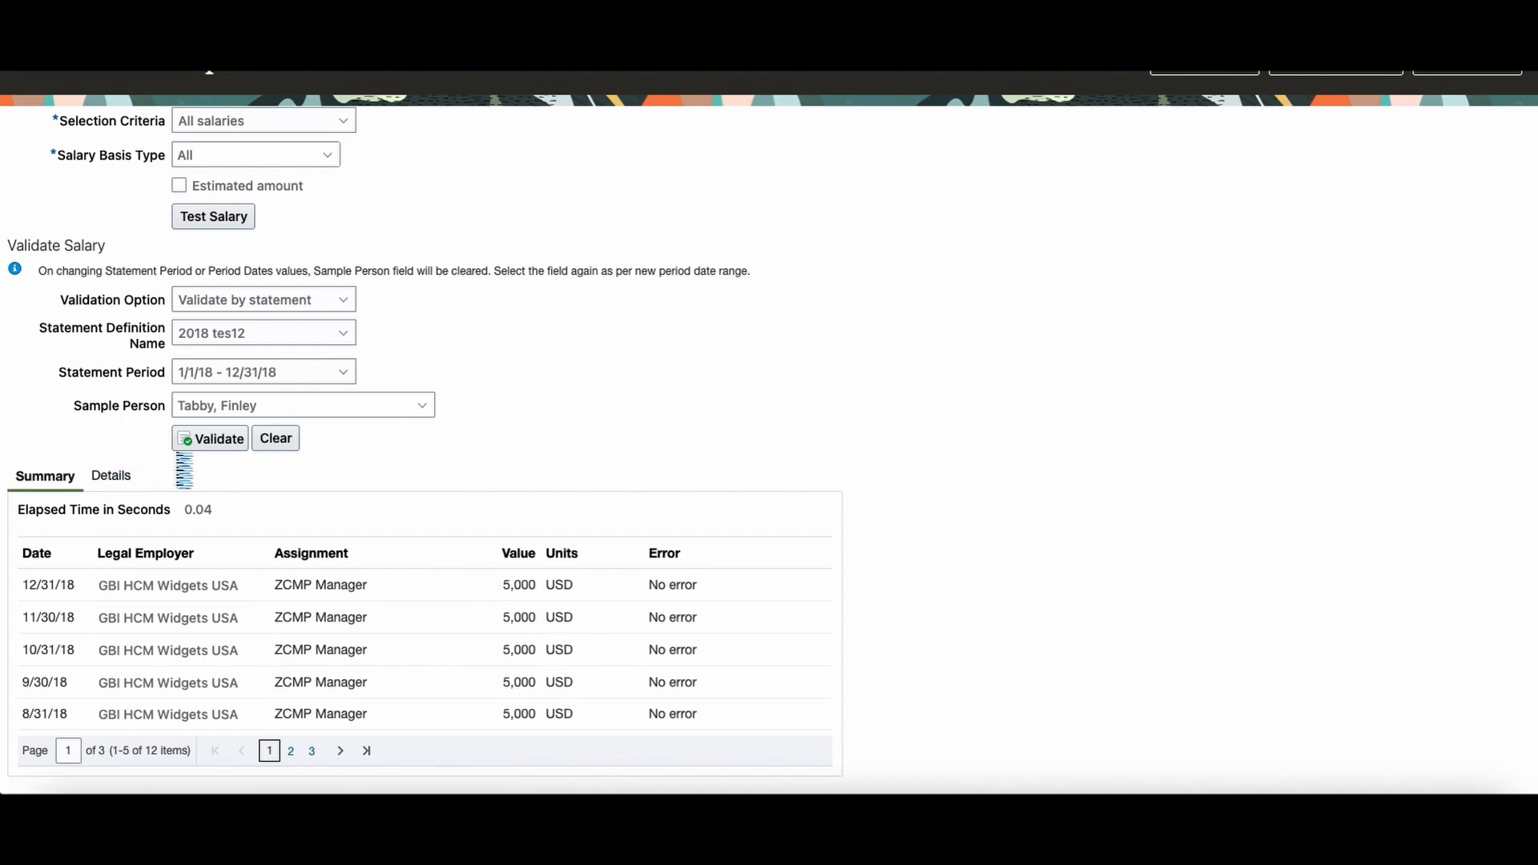
Examine the first three pages of detailed validation messages to see how the salary was calculated, and return to the summary
click(120, 479)
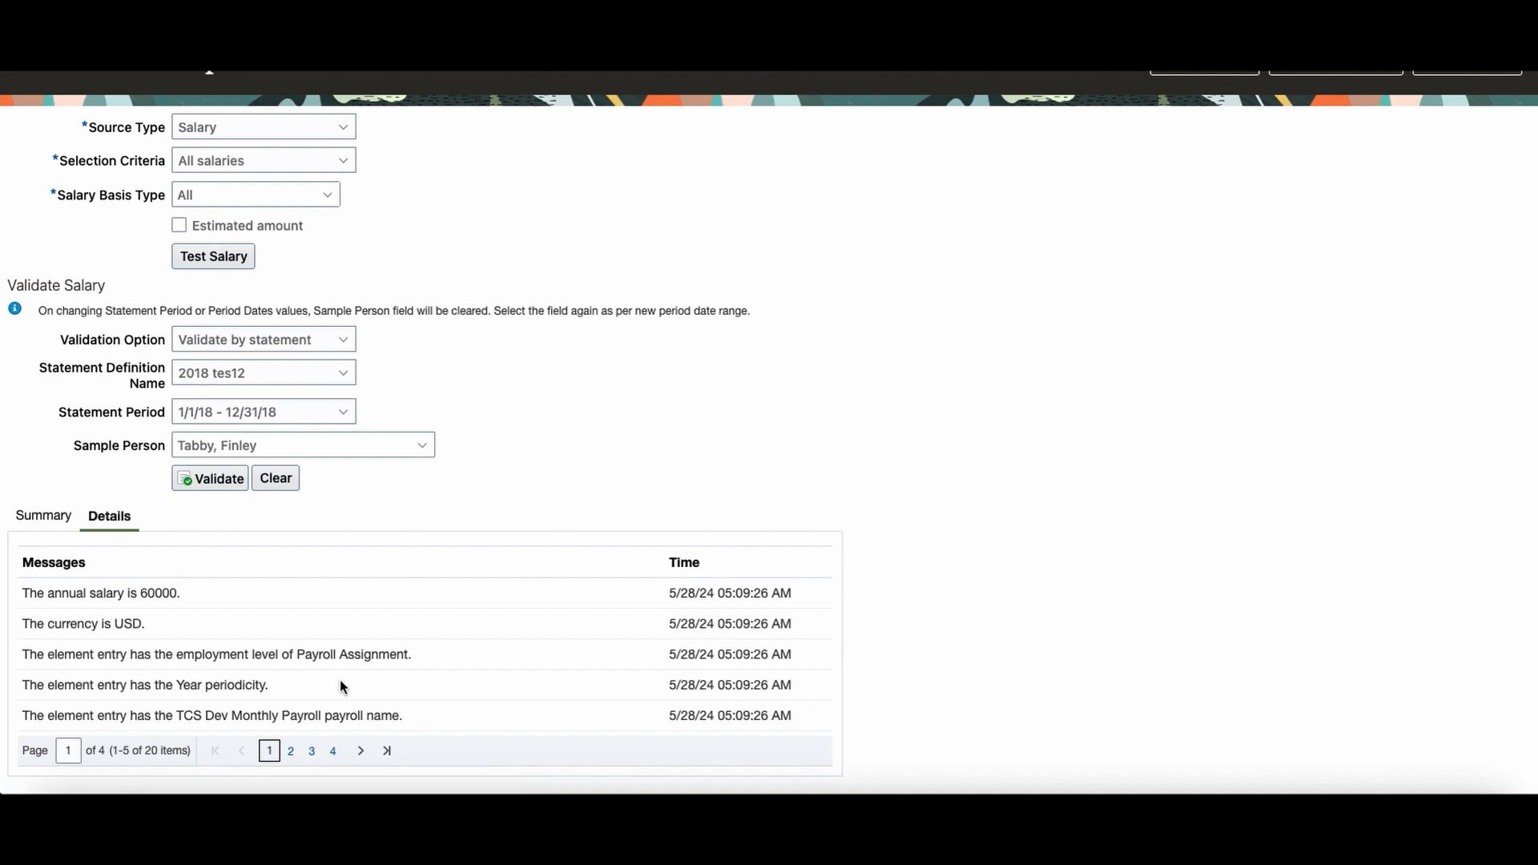
click(291, 751)
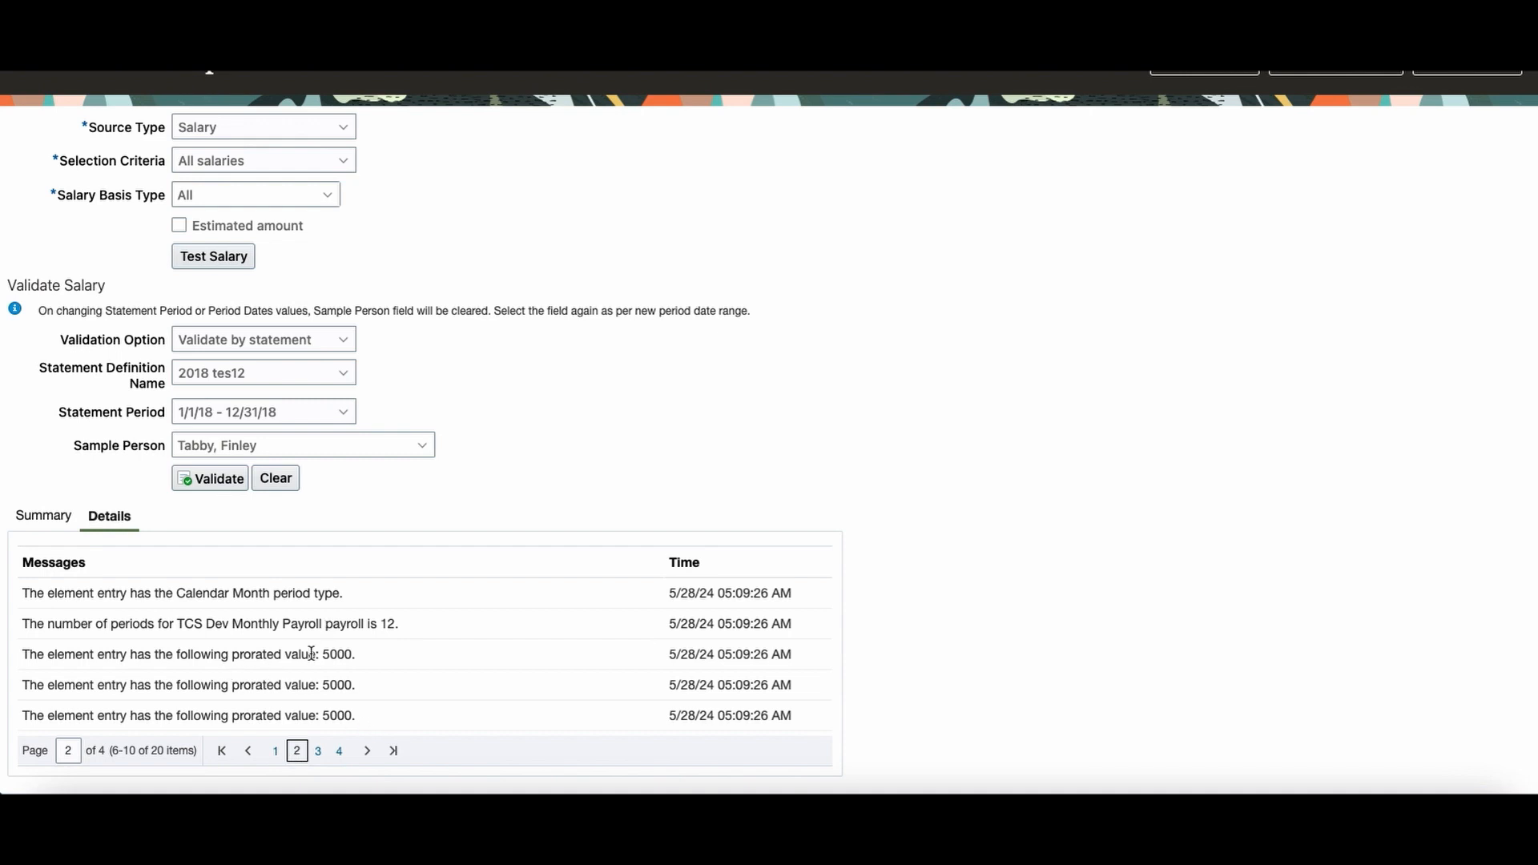
click(320, 753)
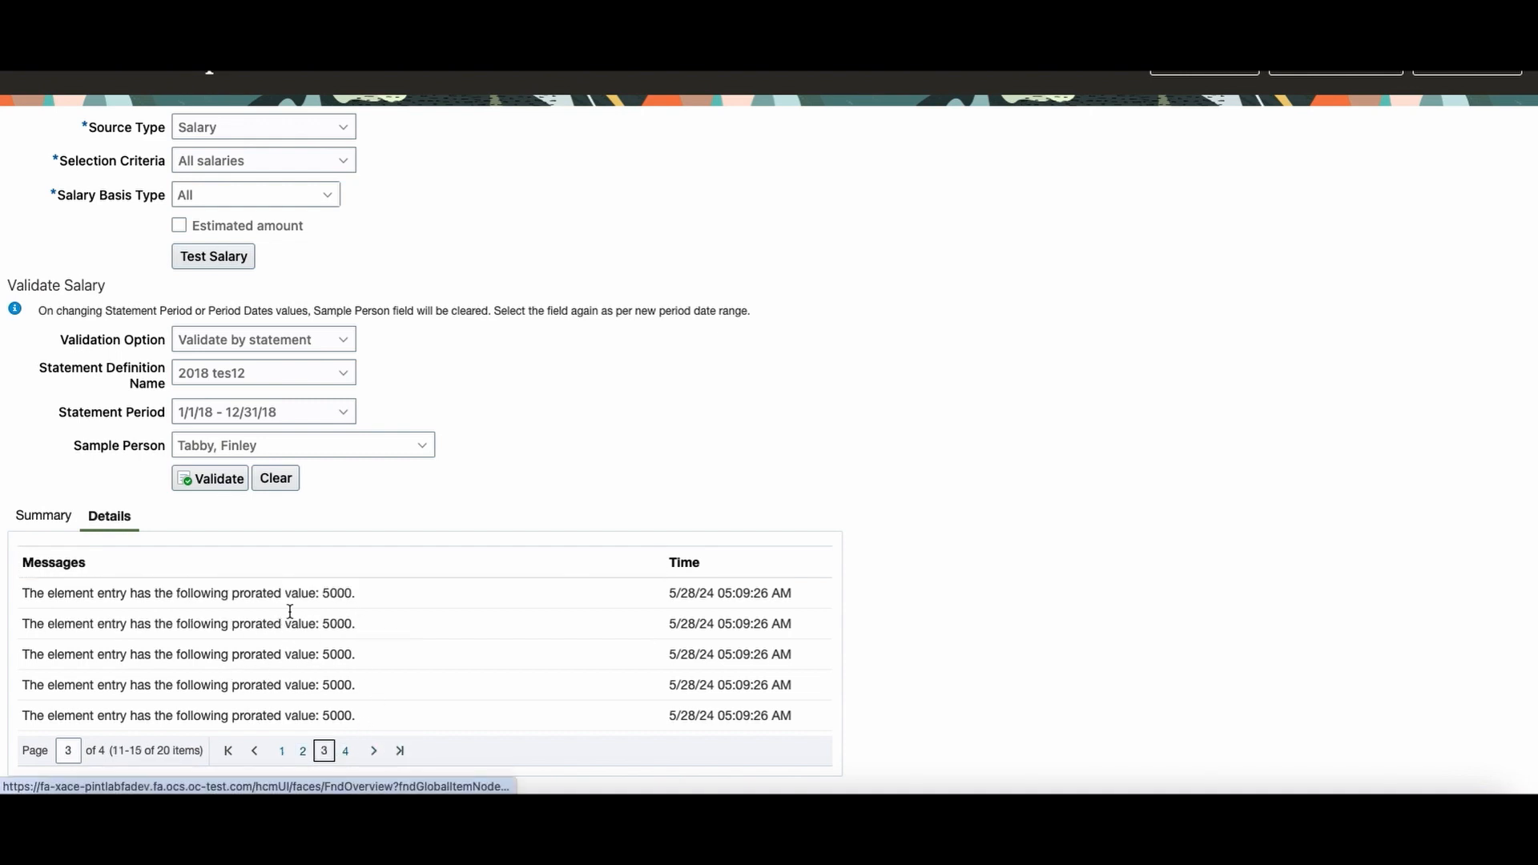
click(305, 752)
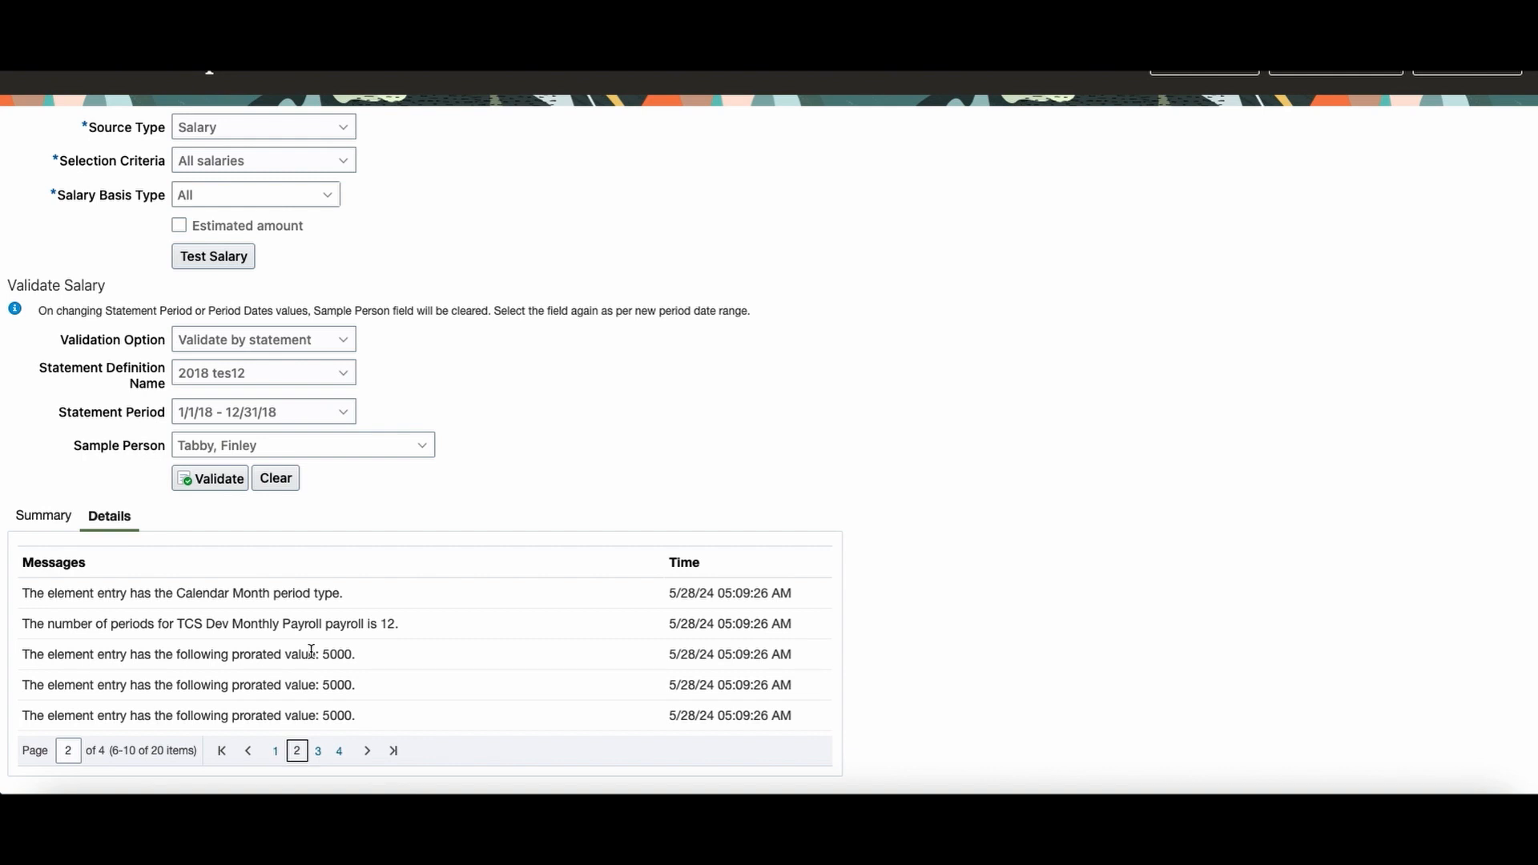
click(249, 753)
scroll(515, 436, up, 2)
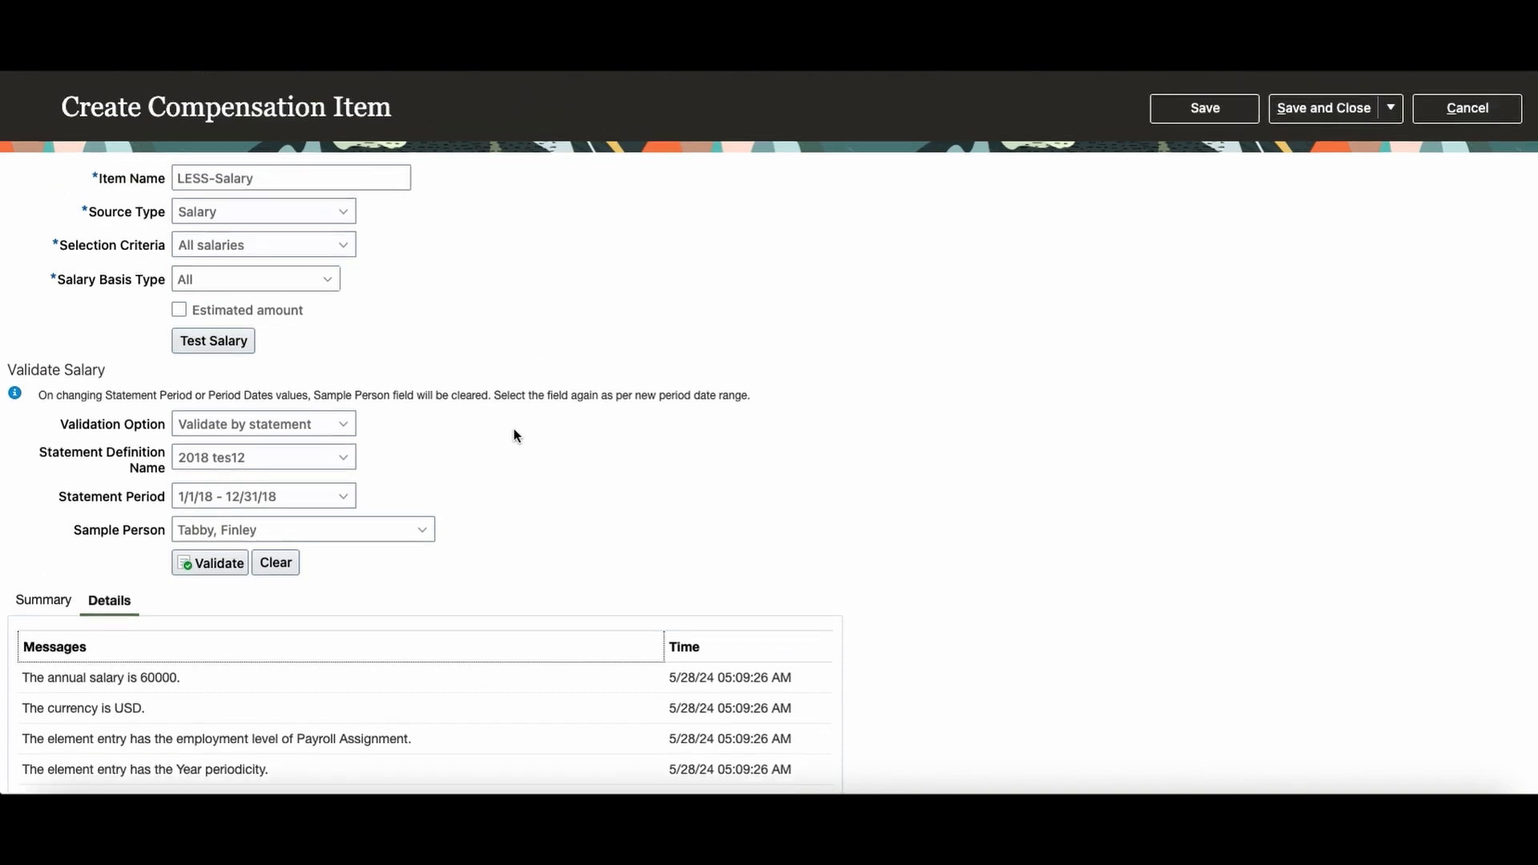
scroll(595, 507, down, 2)
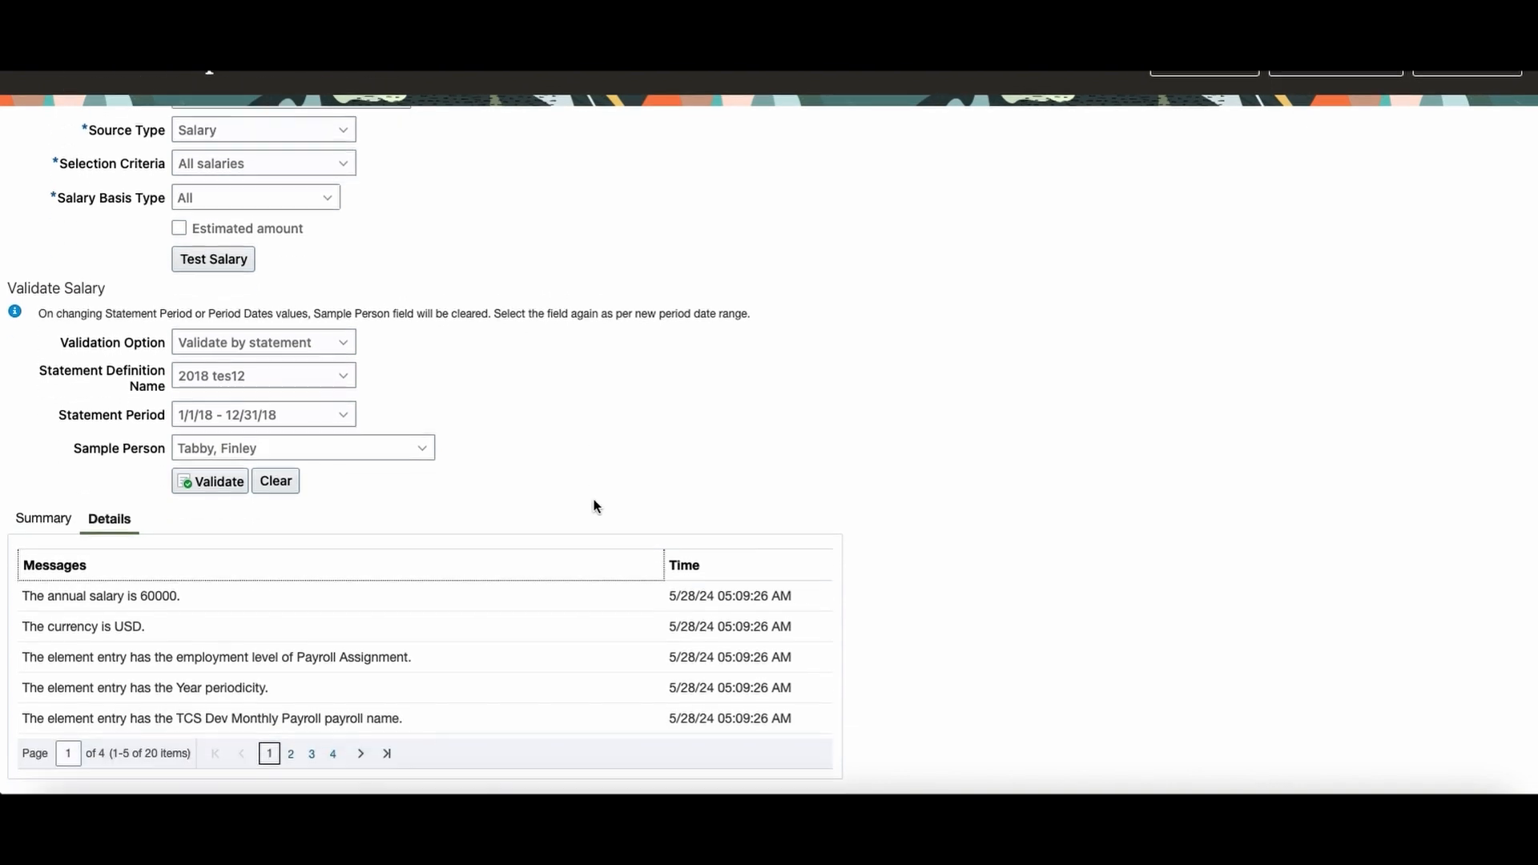
click(62, 520)
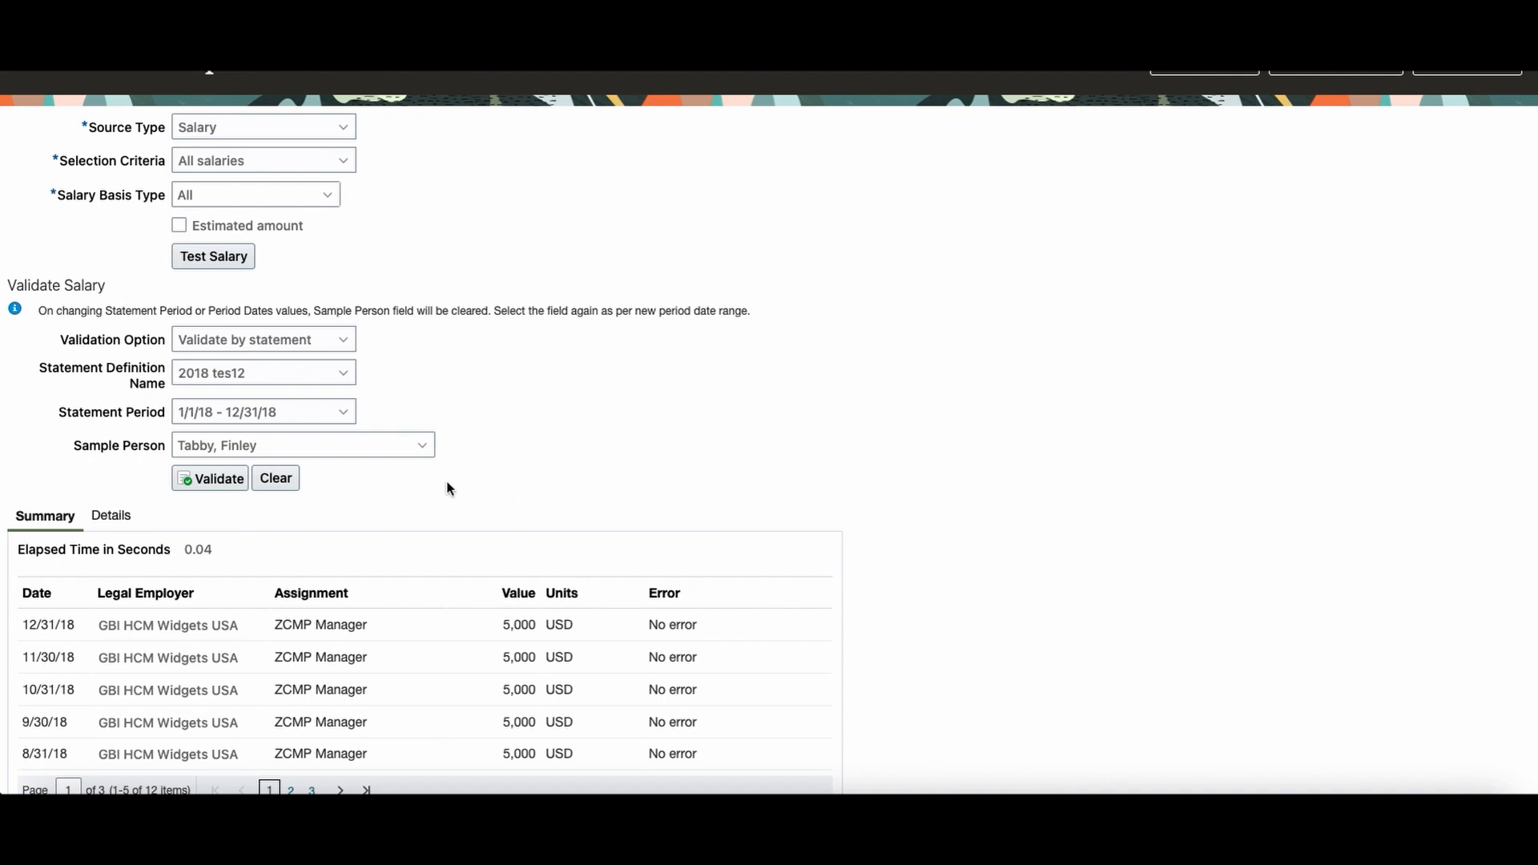
scroll(441, 486, up, 2)
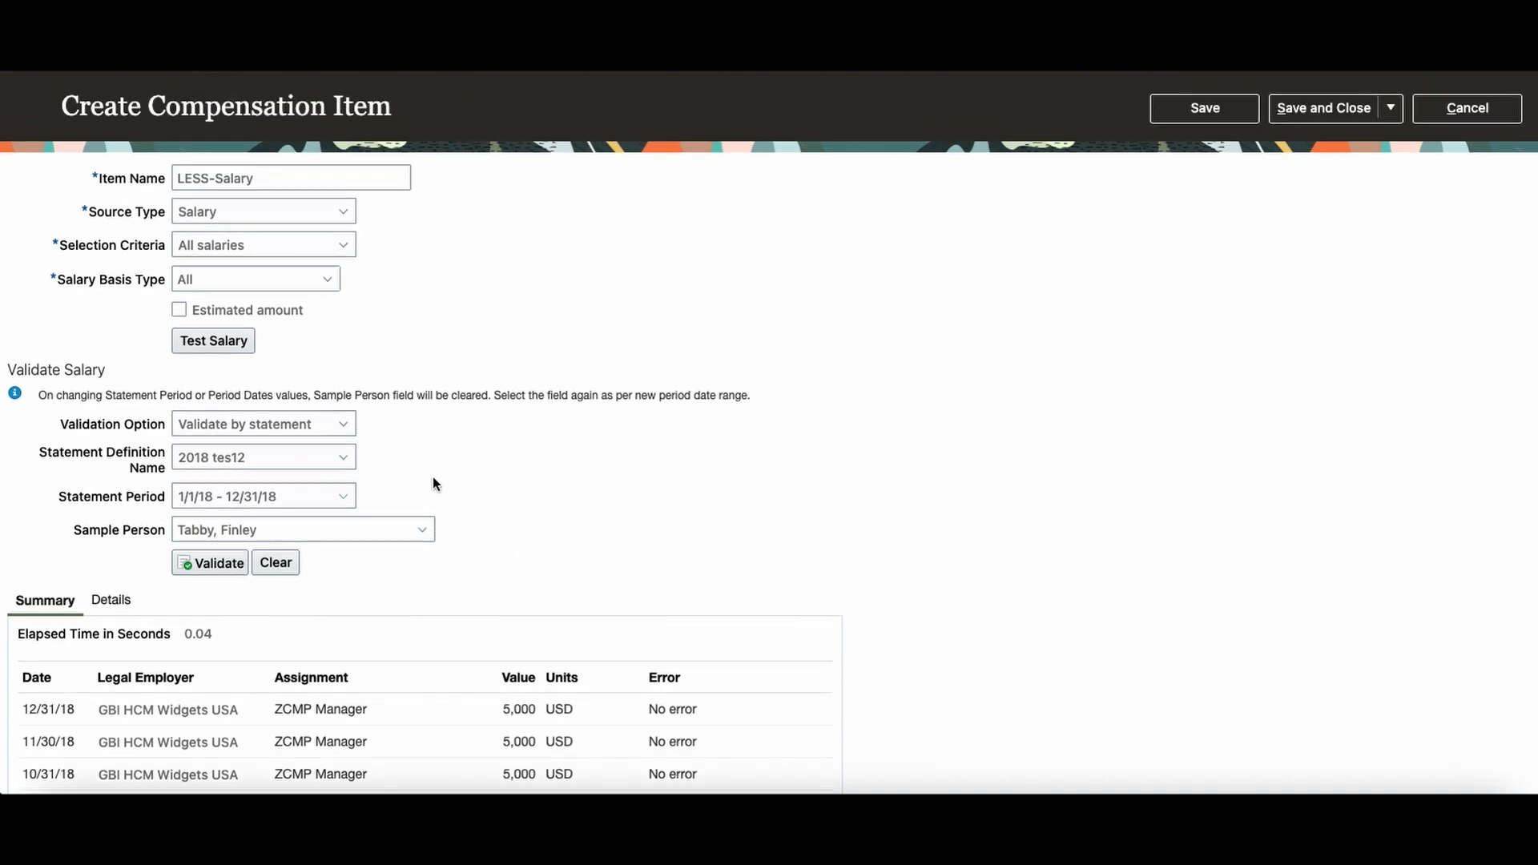
Save the LESS-Salary item and start another named LESS-Salary By Component with source type Salary simple components
click(1391, 108)
click(1396, 145)
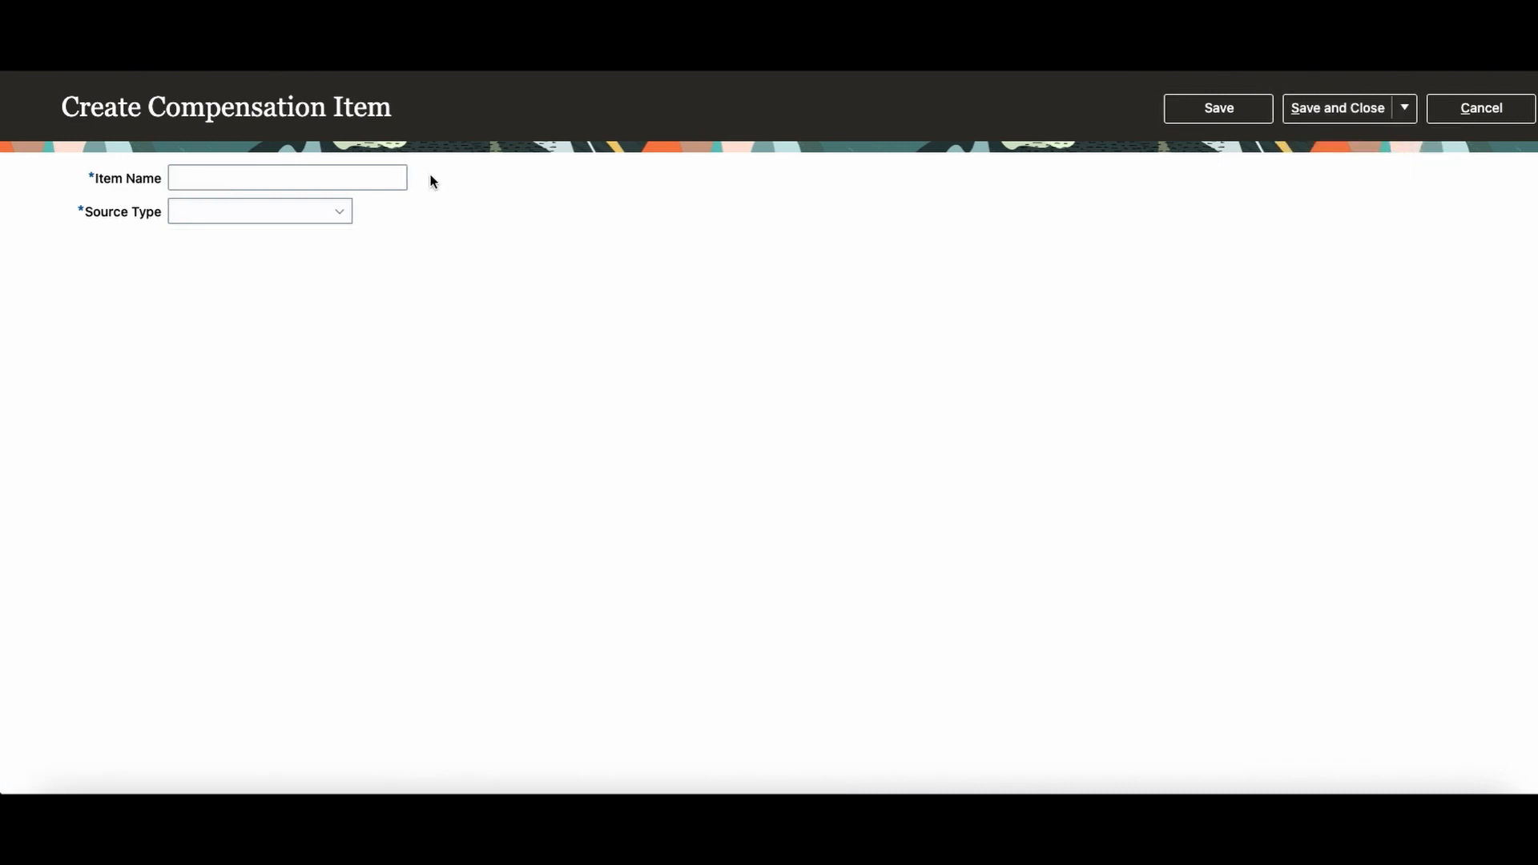
click(261, 171)
text(L)
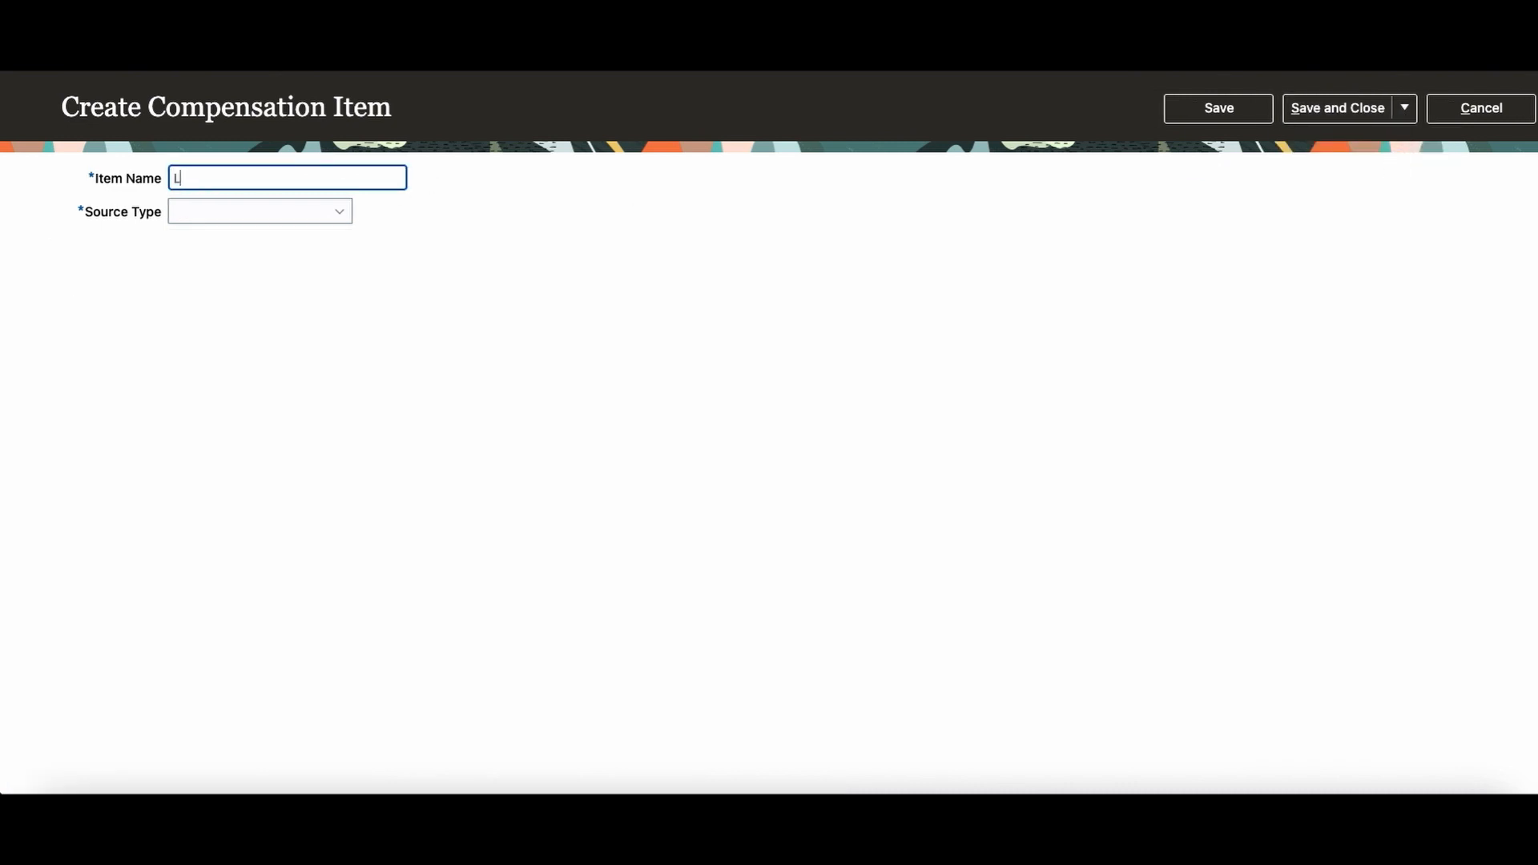
text(ESS-Salary By Compone)
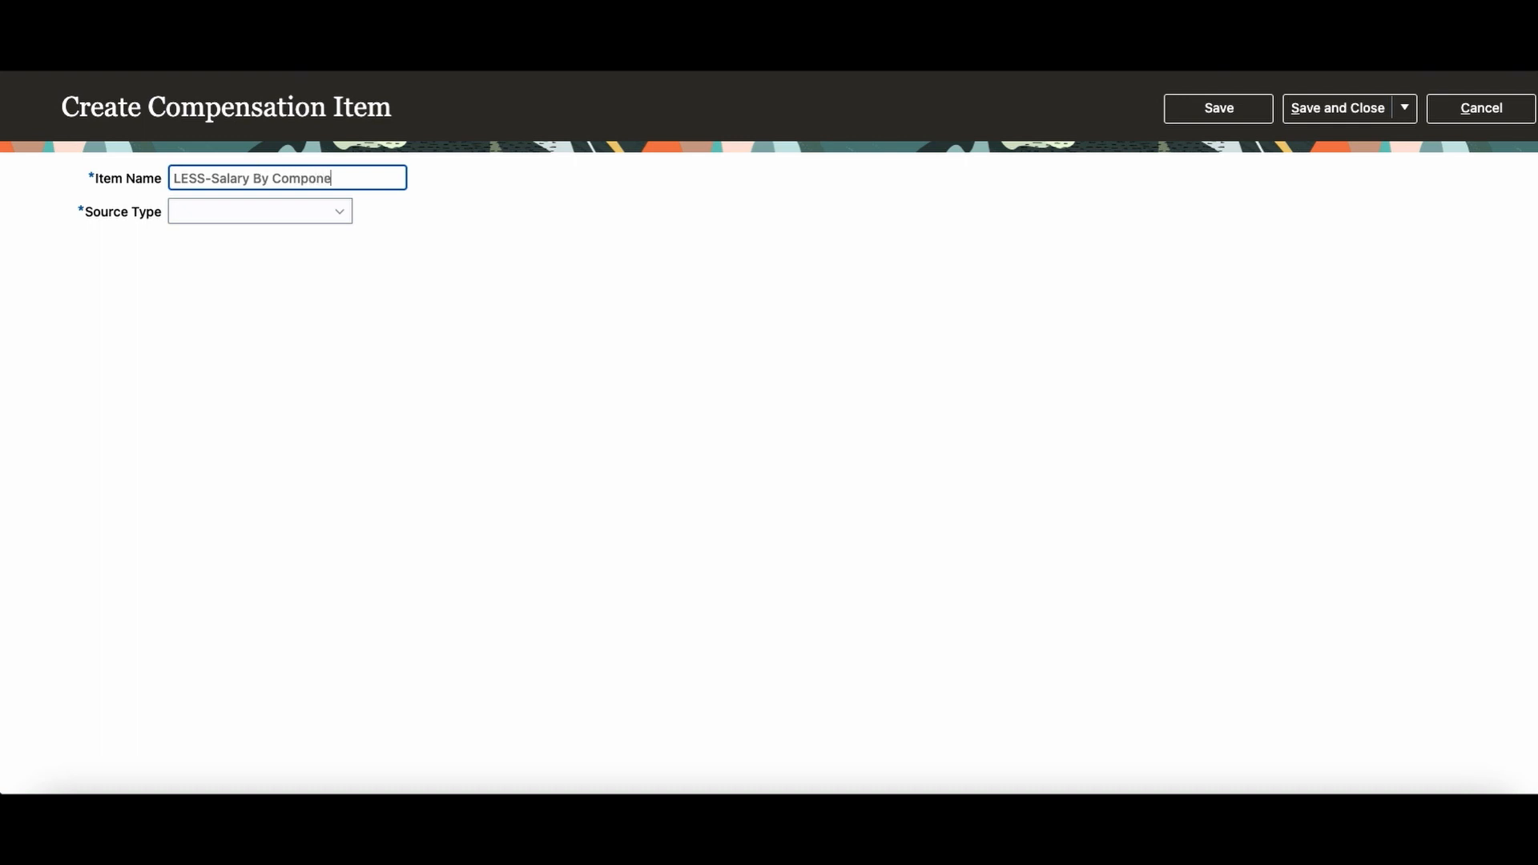
text(nt)
click(311, 218)
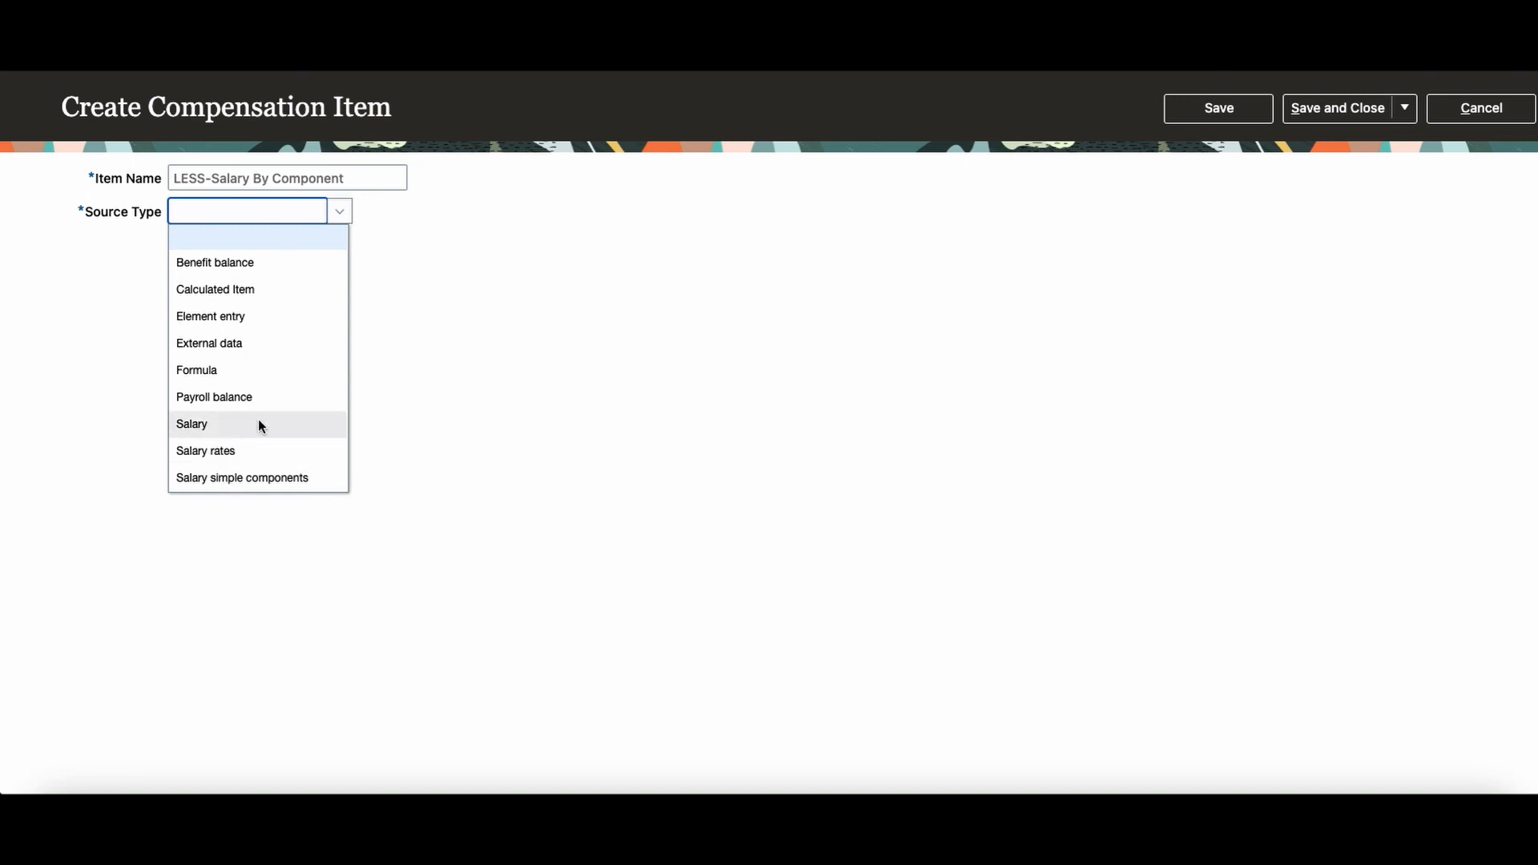
click(282, 477)
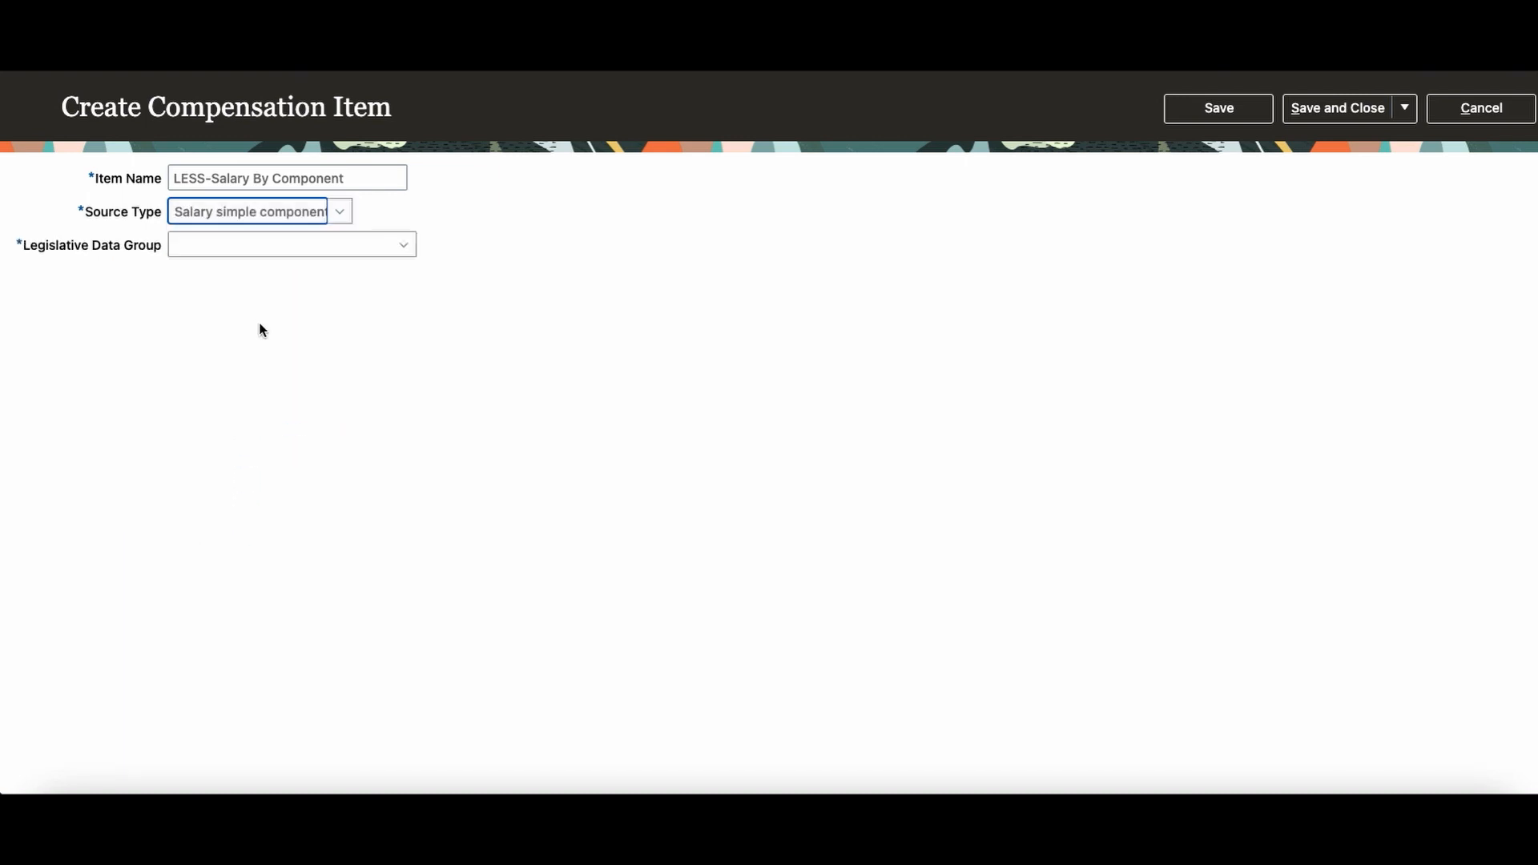
Search the legislative data groups for GBI and assign GBI United States LDG to the LESS-Salary By Component item
click(402, 248)
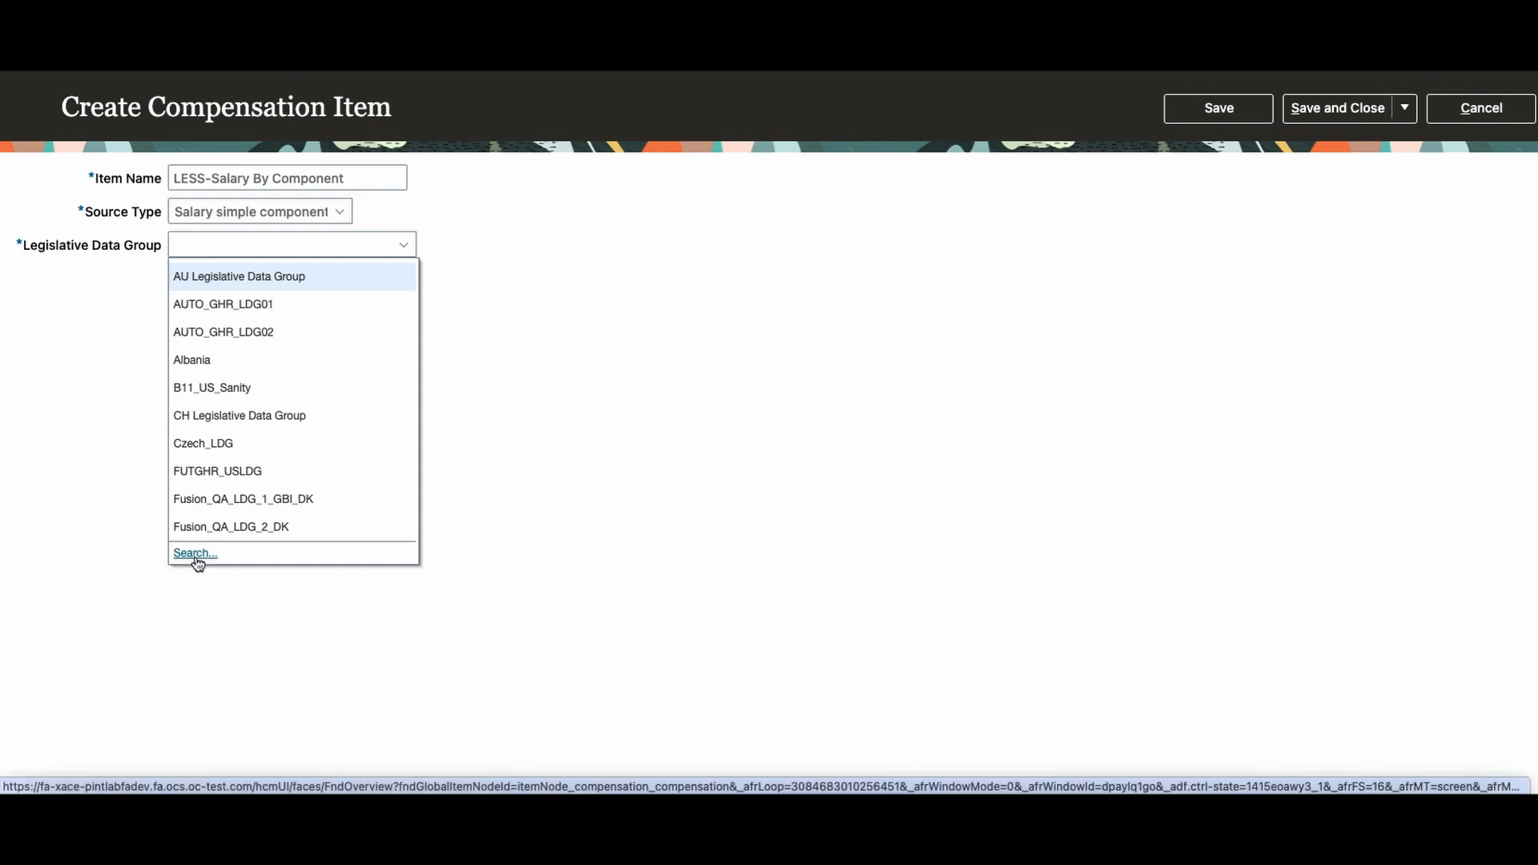
click(230, 245)
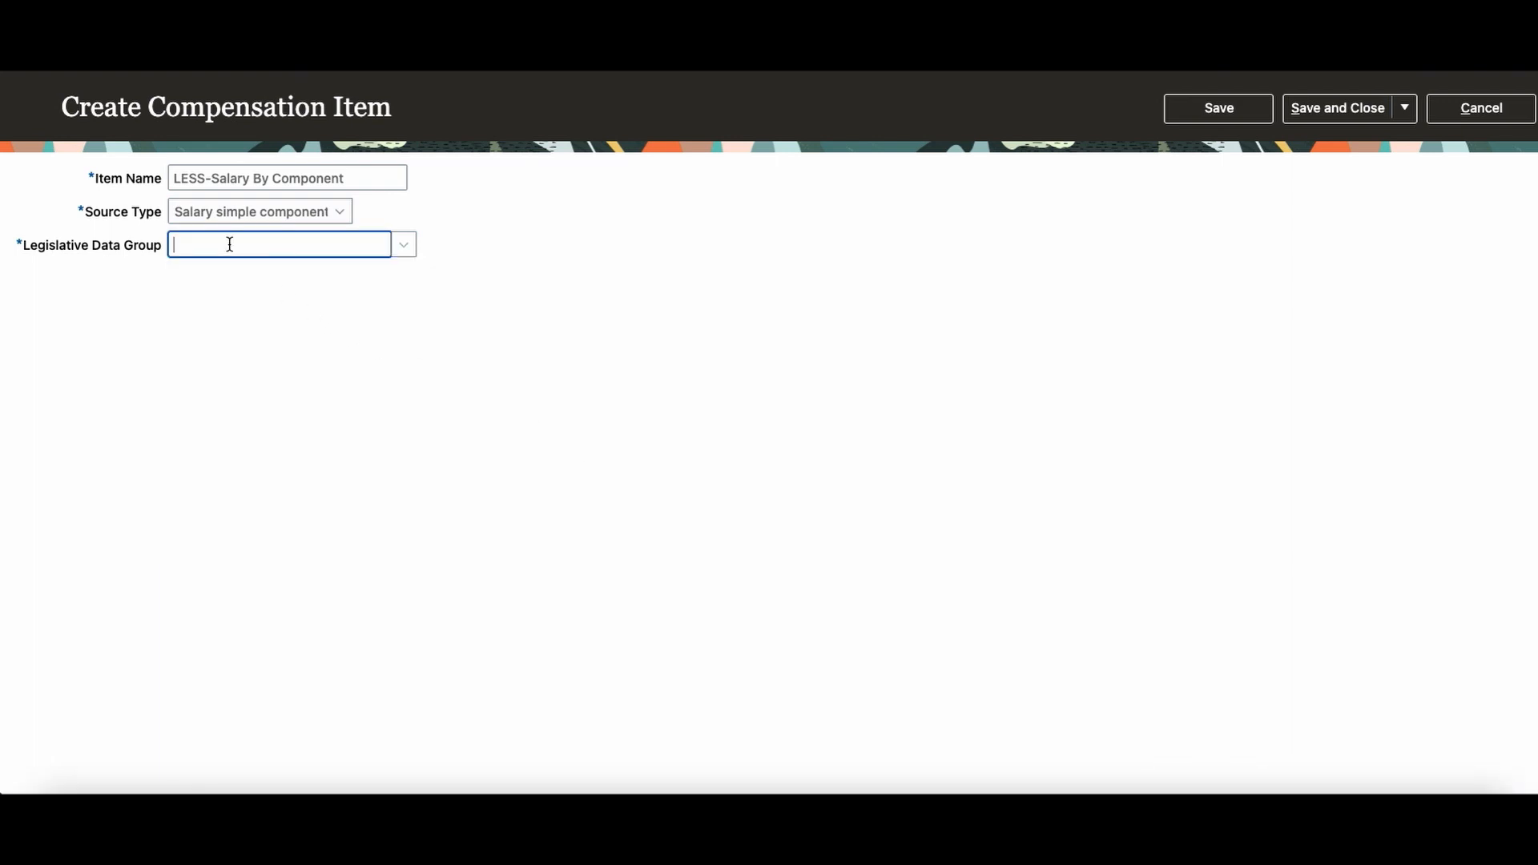
text(GBI)
key(Tab)
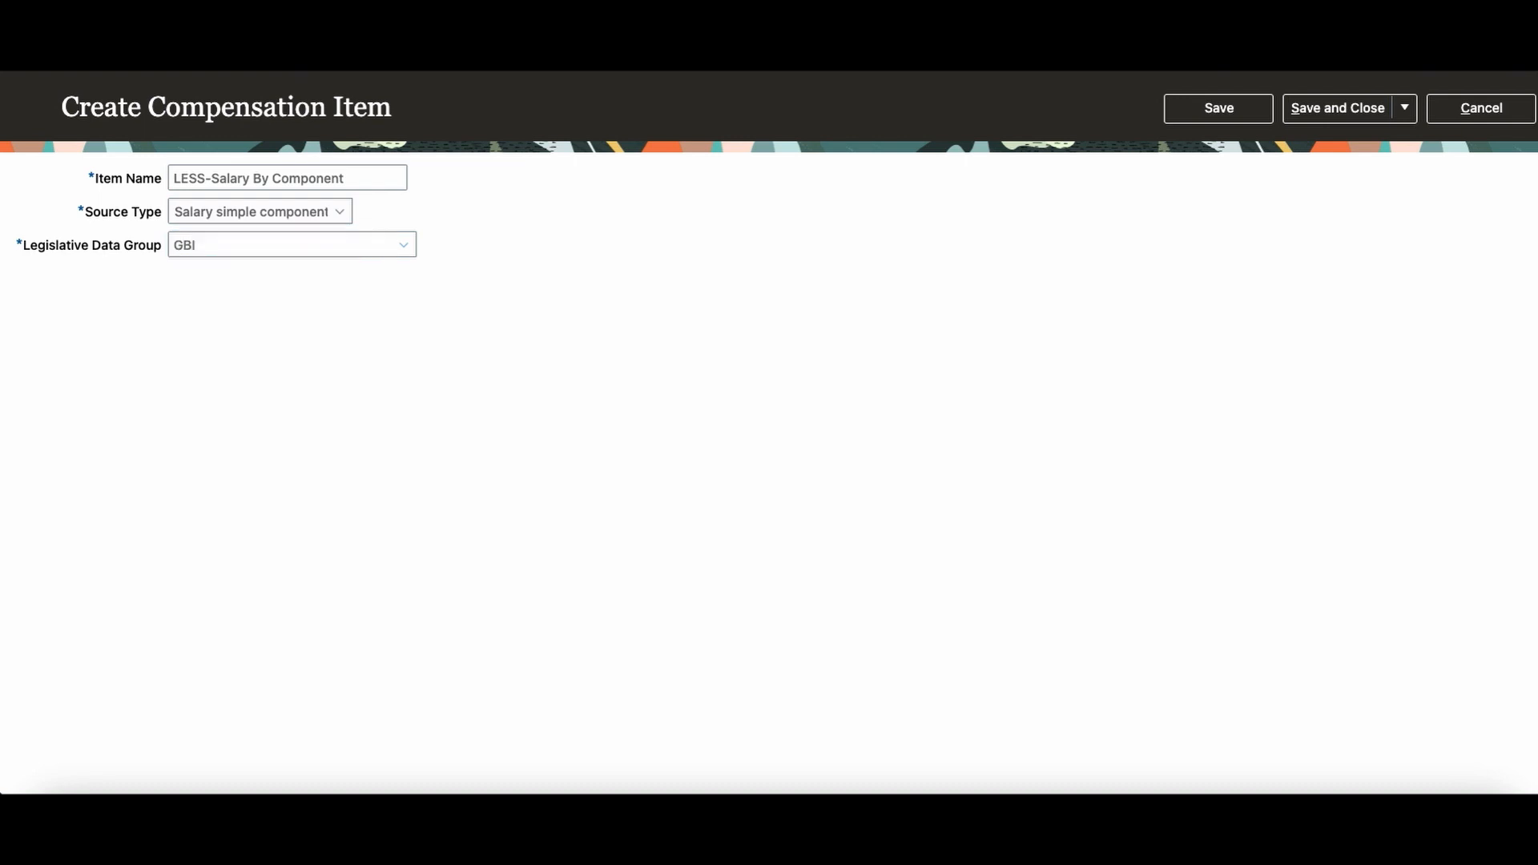
click(675, 550)
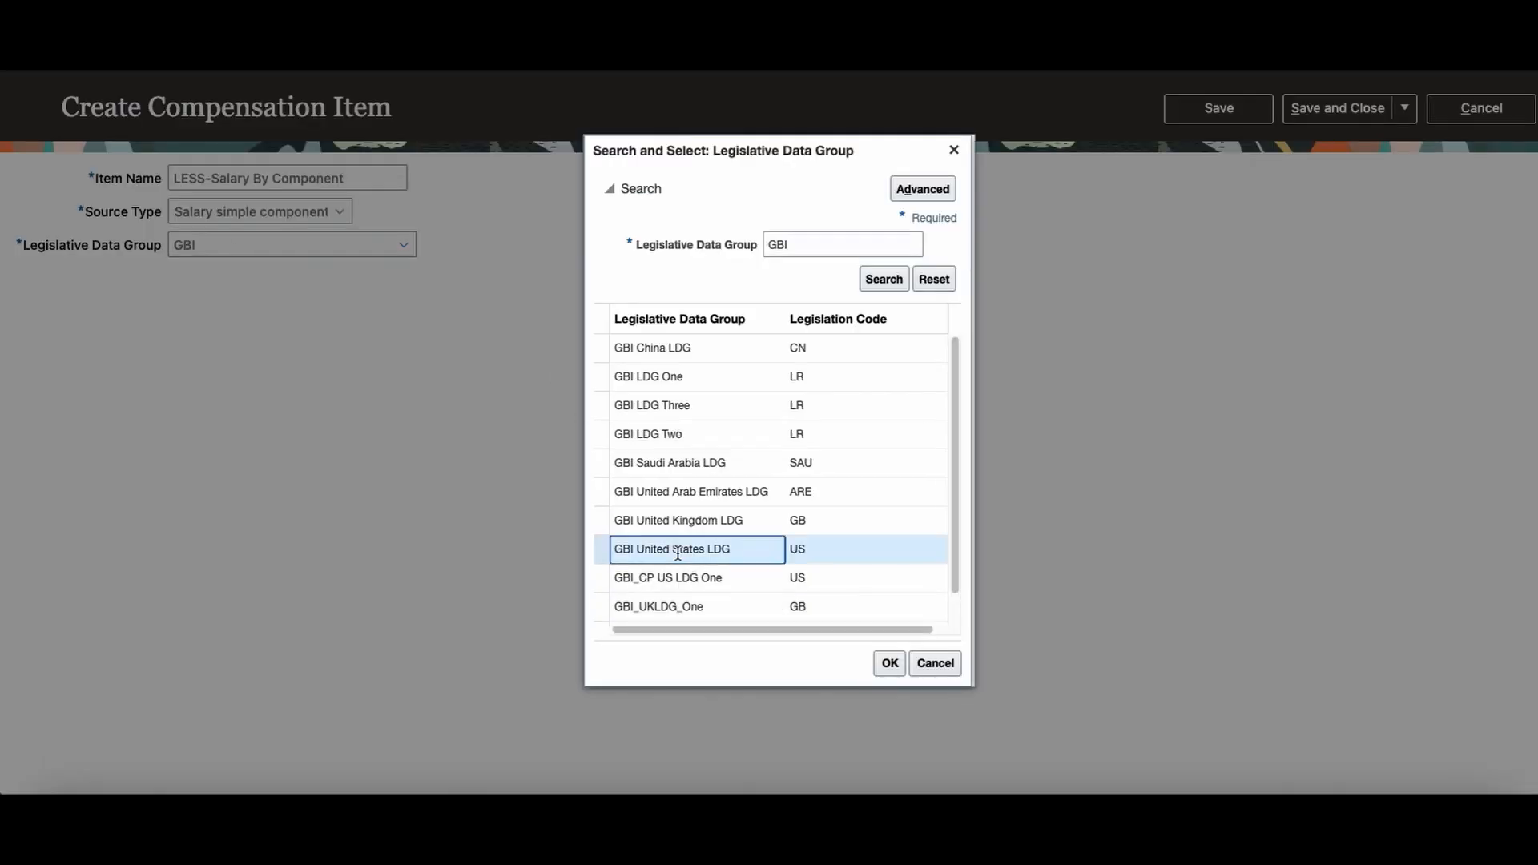
click(877, 666)
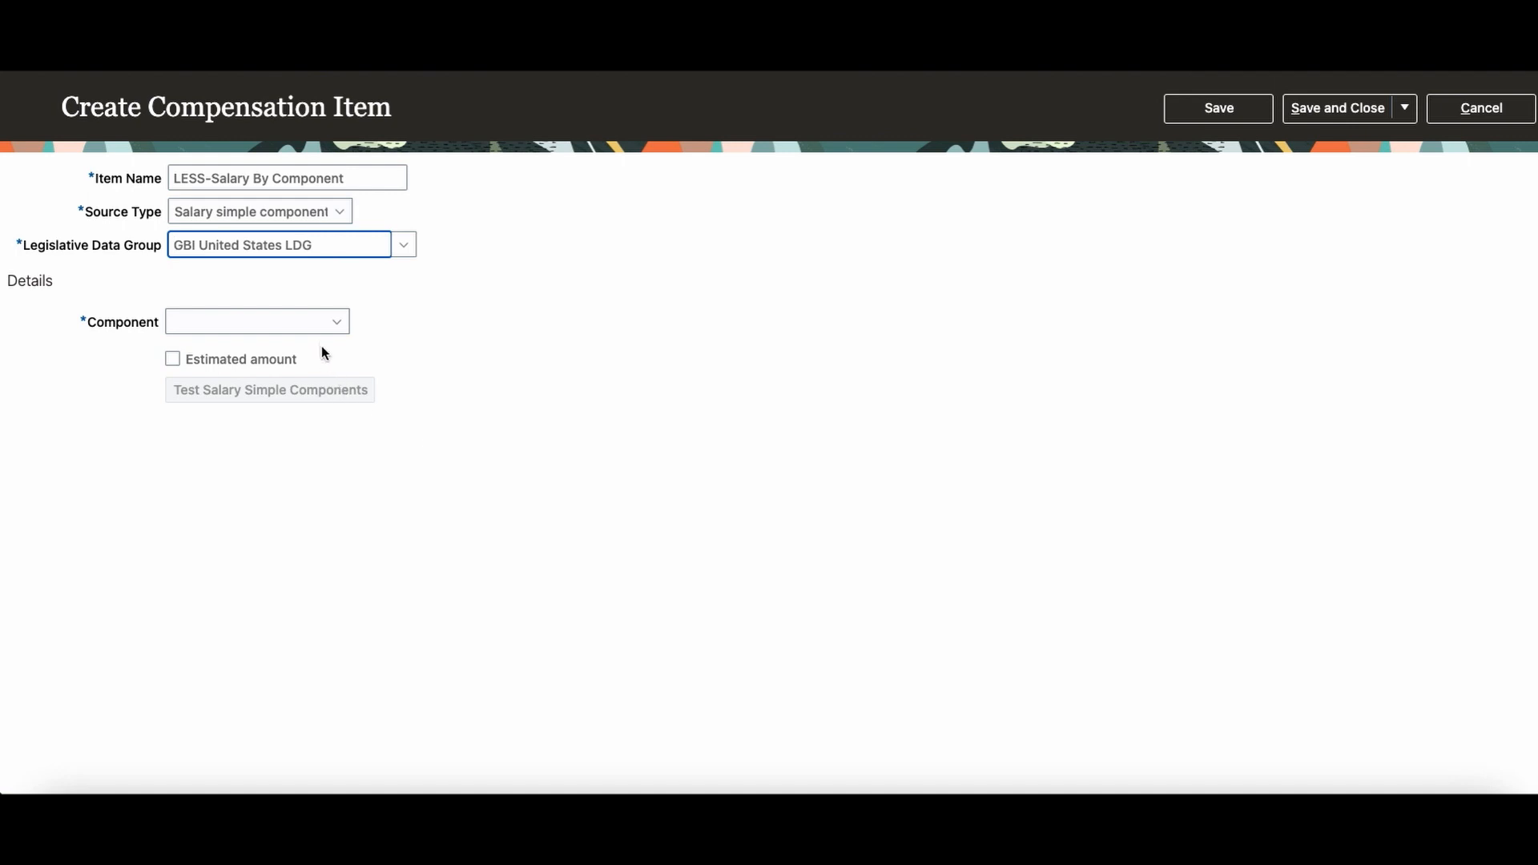
Set the component to Basic salary and save the LESS-Salary By Component item
click(343, 329)
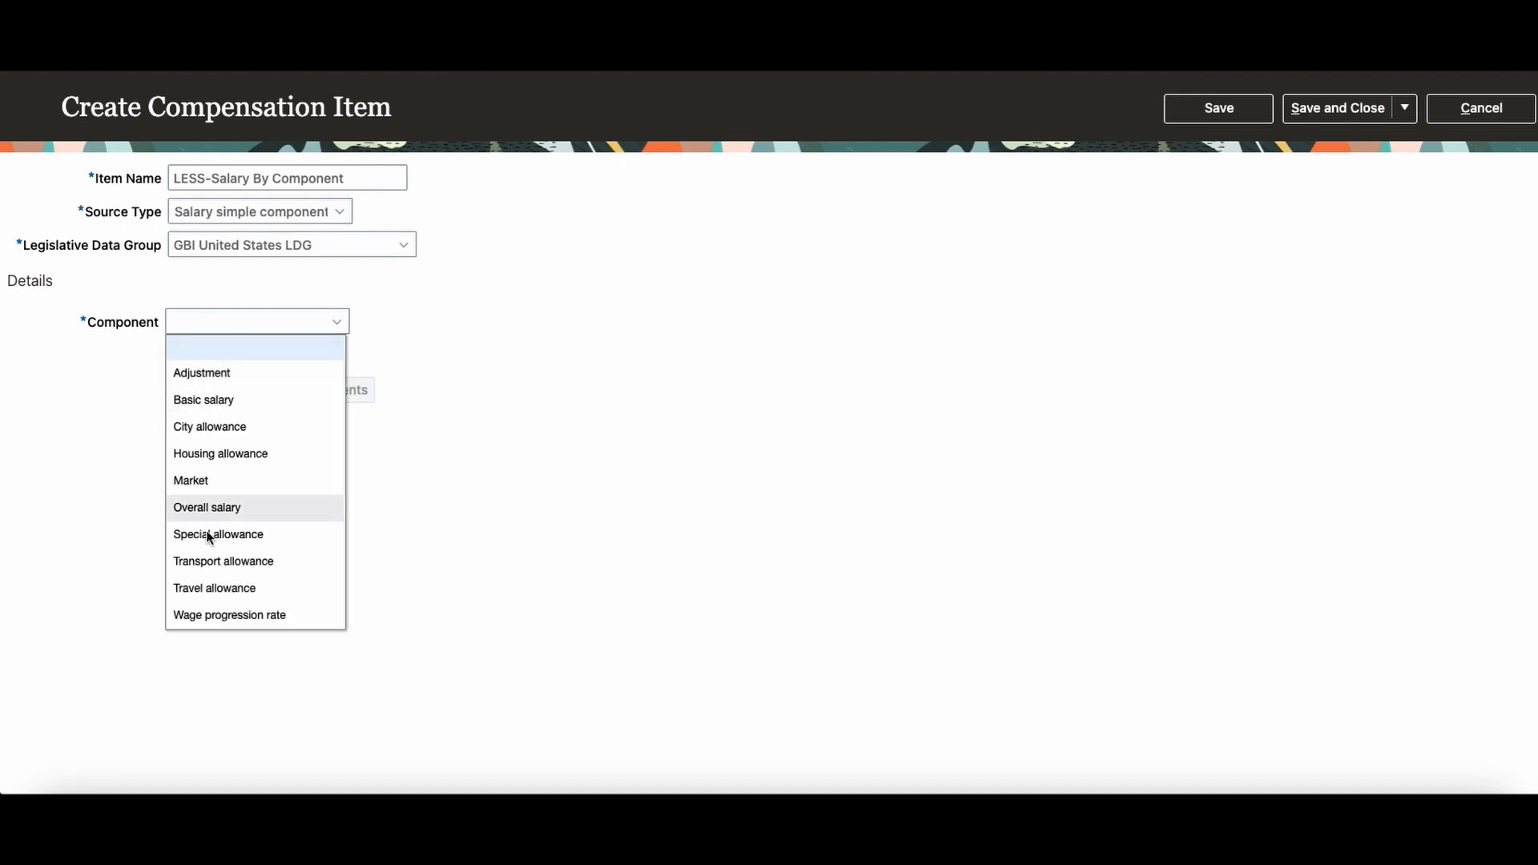
click(226, 401)
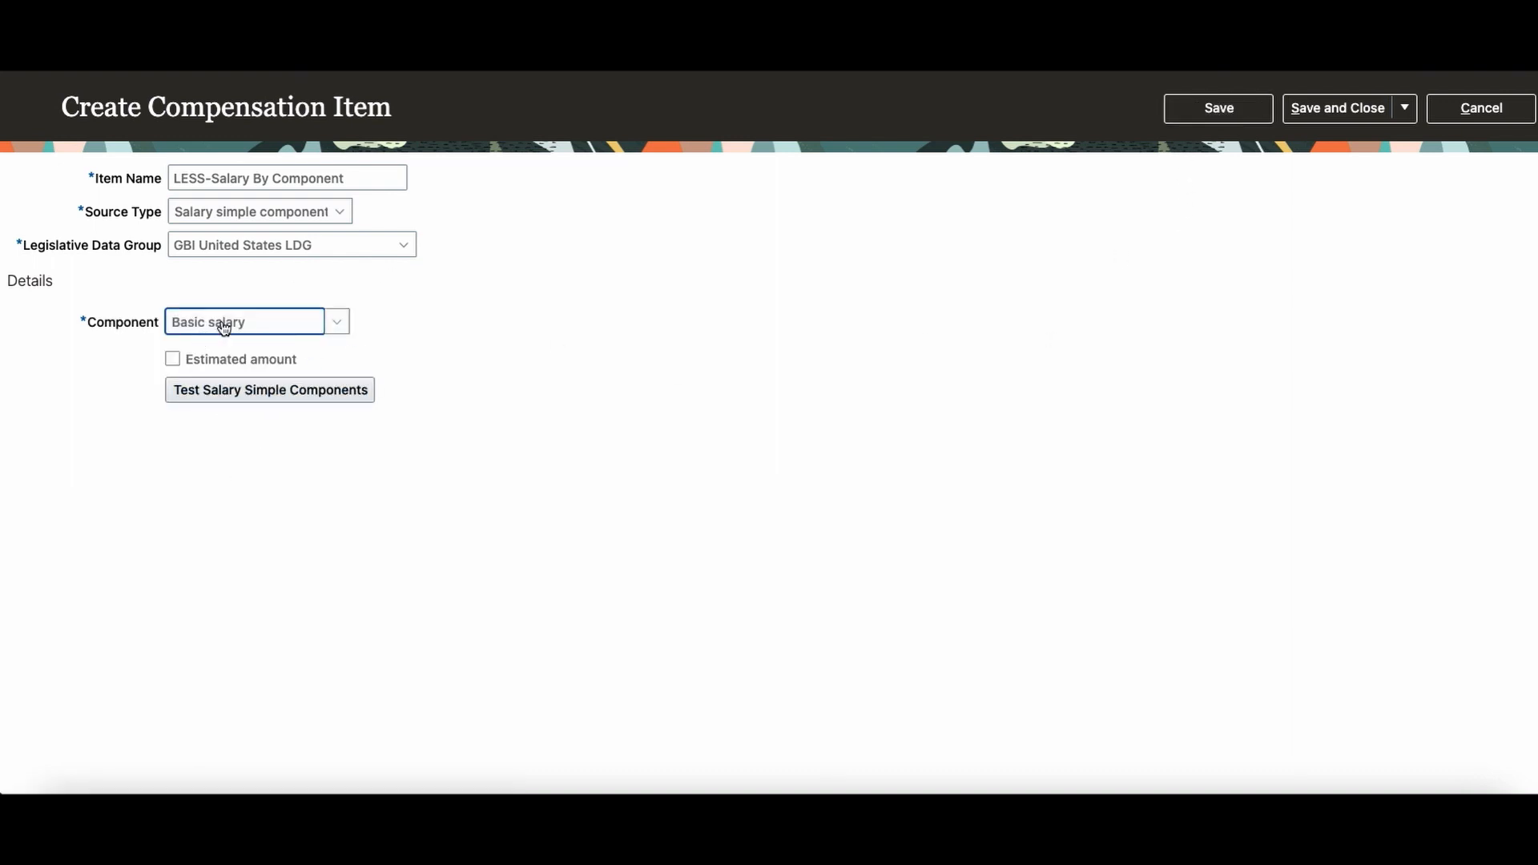
click(1236, 111)
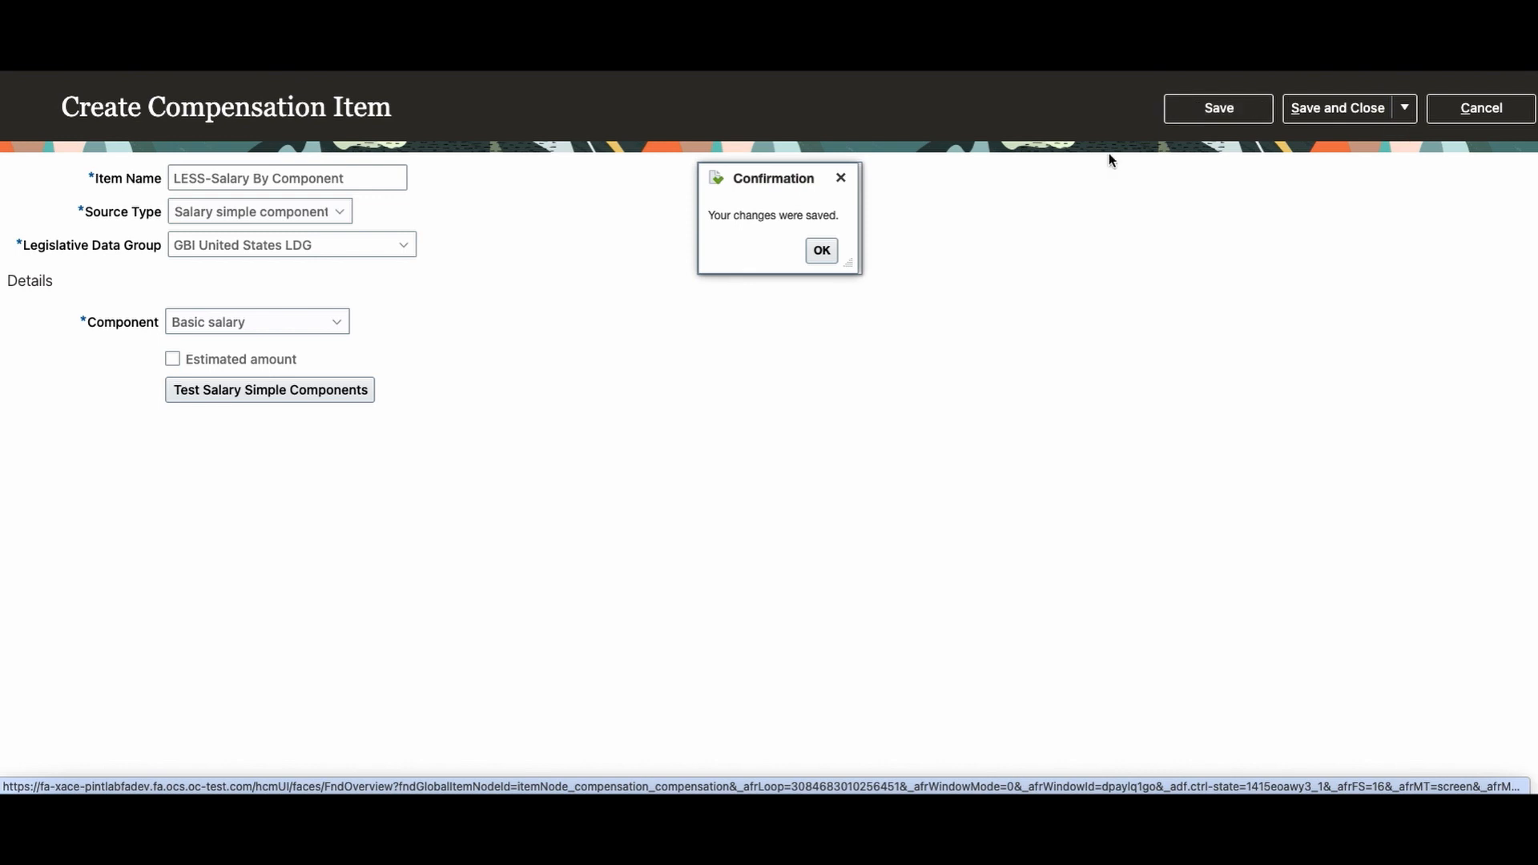
click(820, 248)
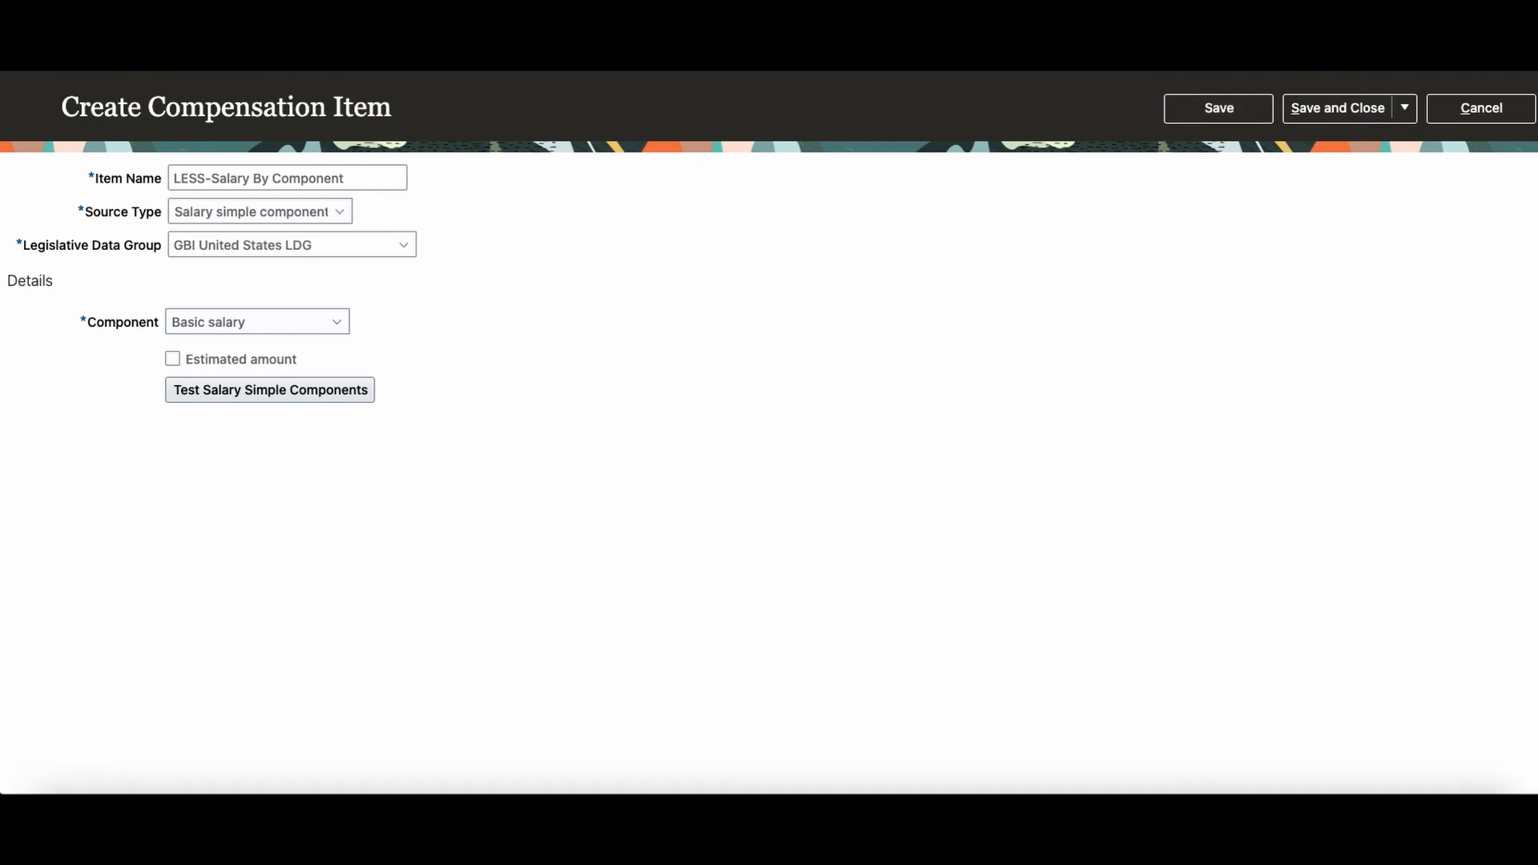
Start another compensation item named LESS-Salary By Rate with source type Salary rates
click(1405, 109)
click(1403, 141)
click(301, 183)
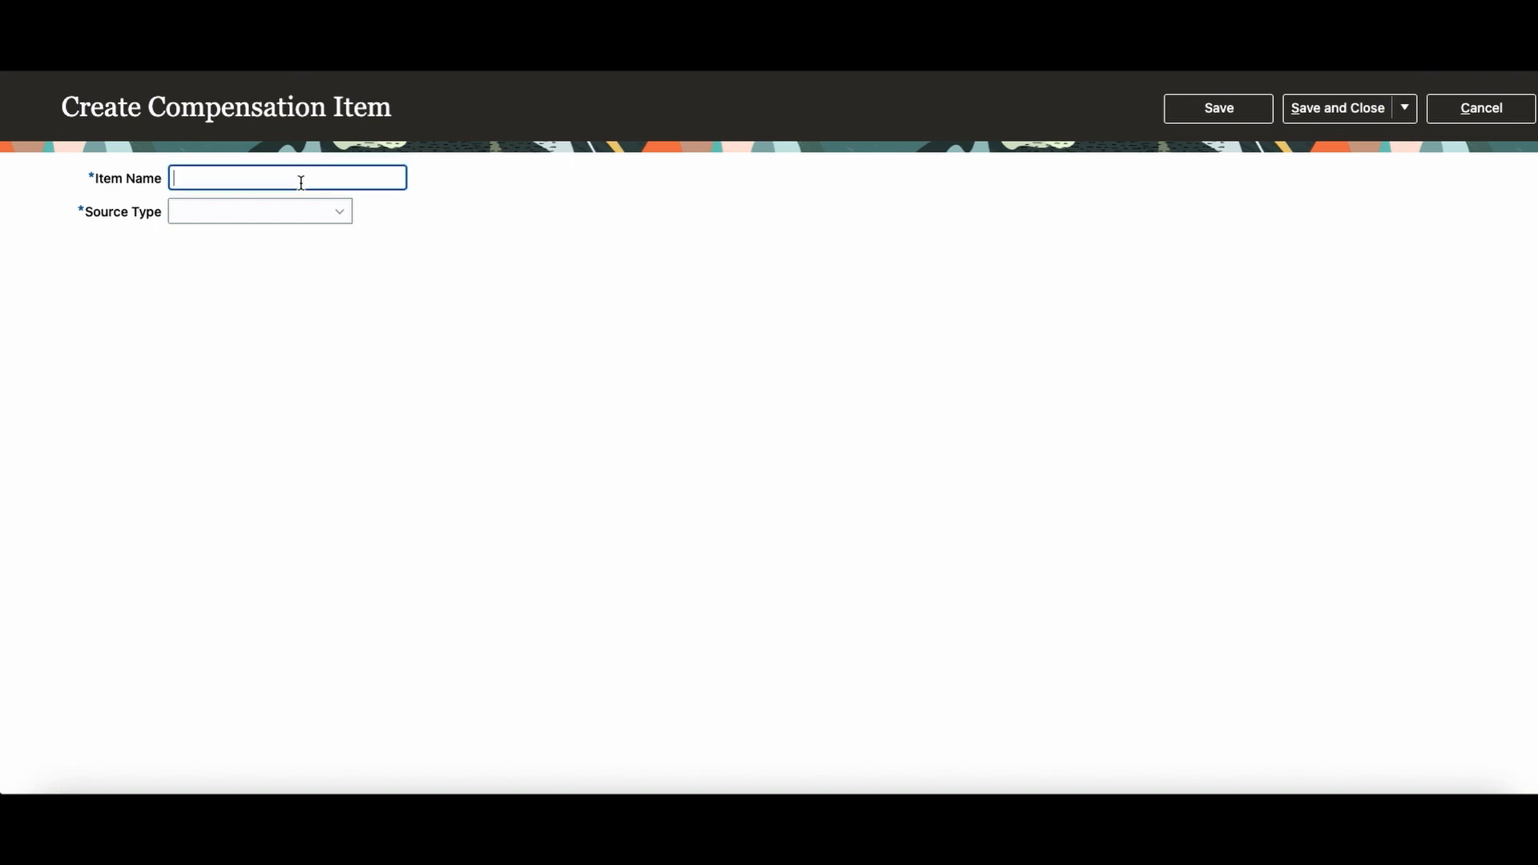
text(LESS-Salary By Rate)
key(Tab)
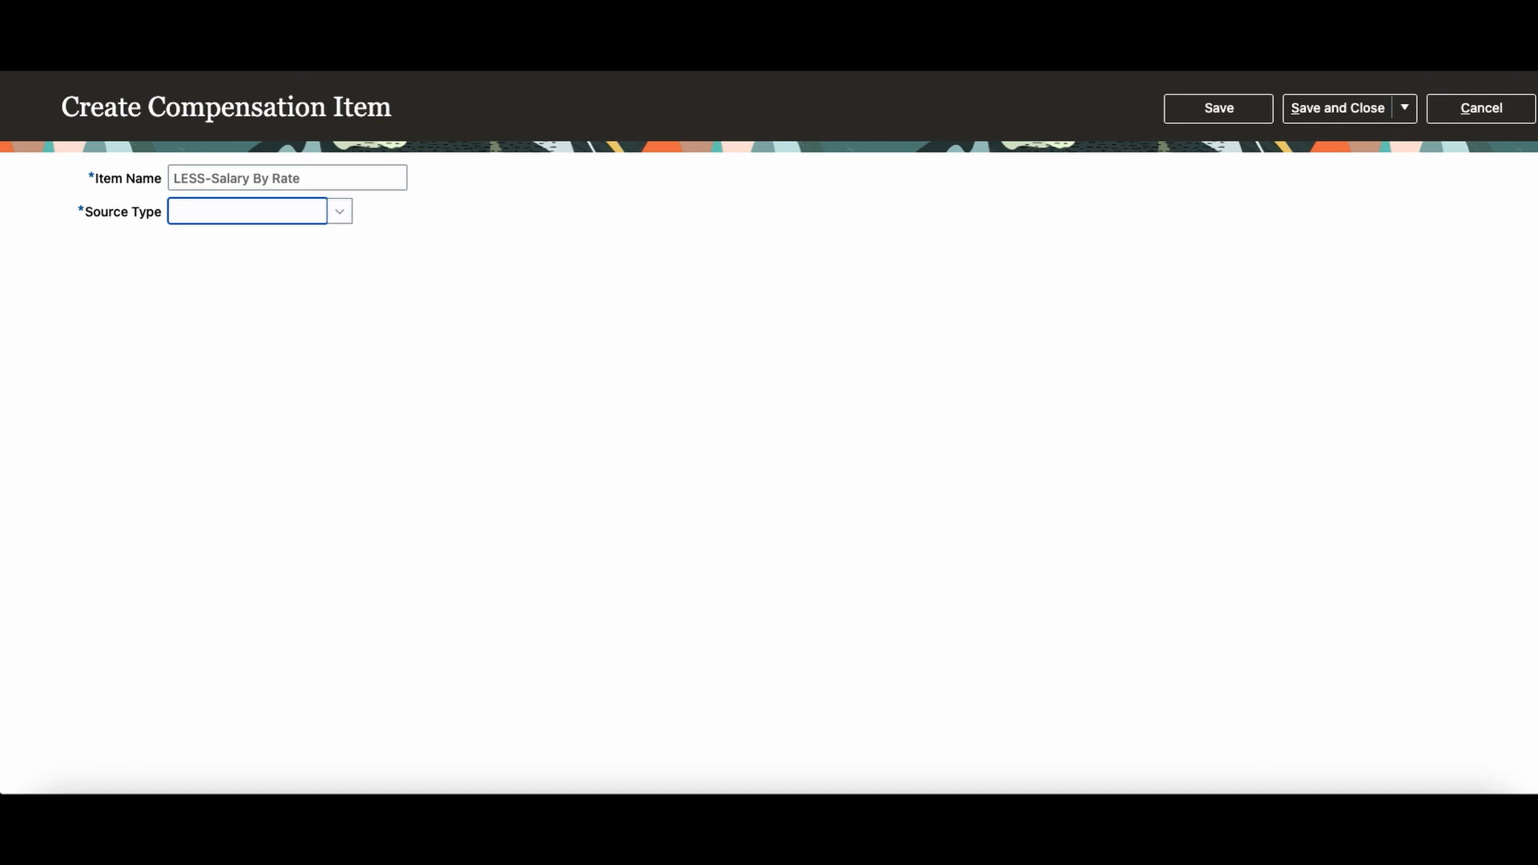
click(344, 214)
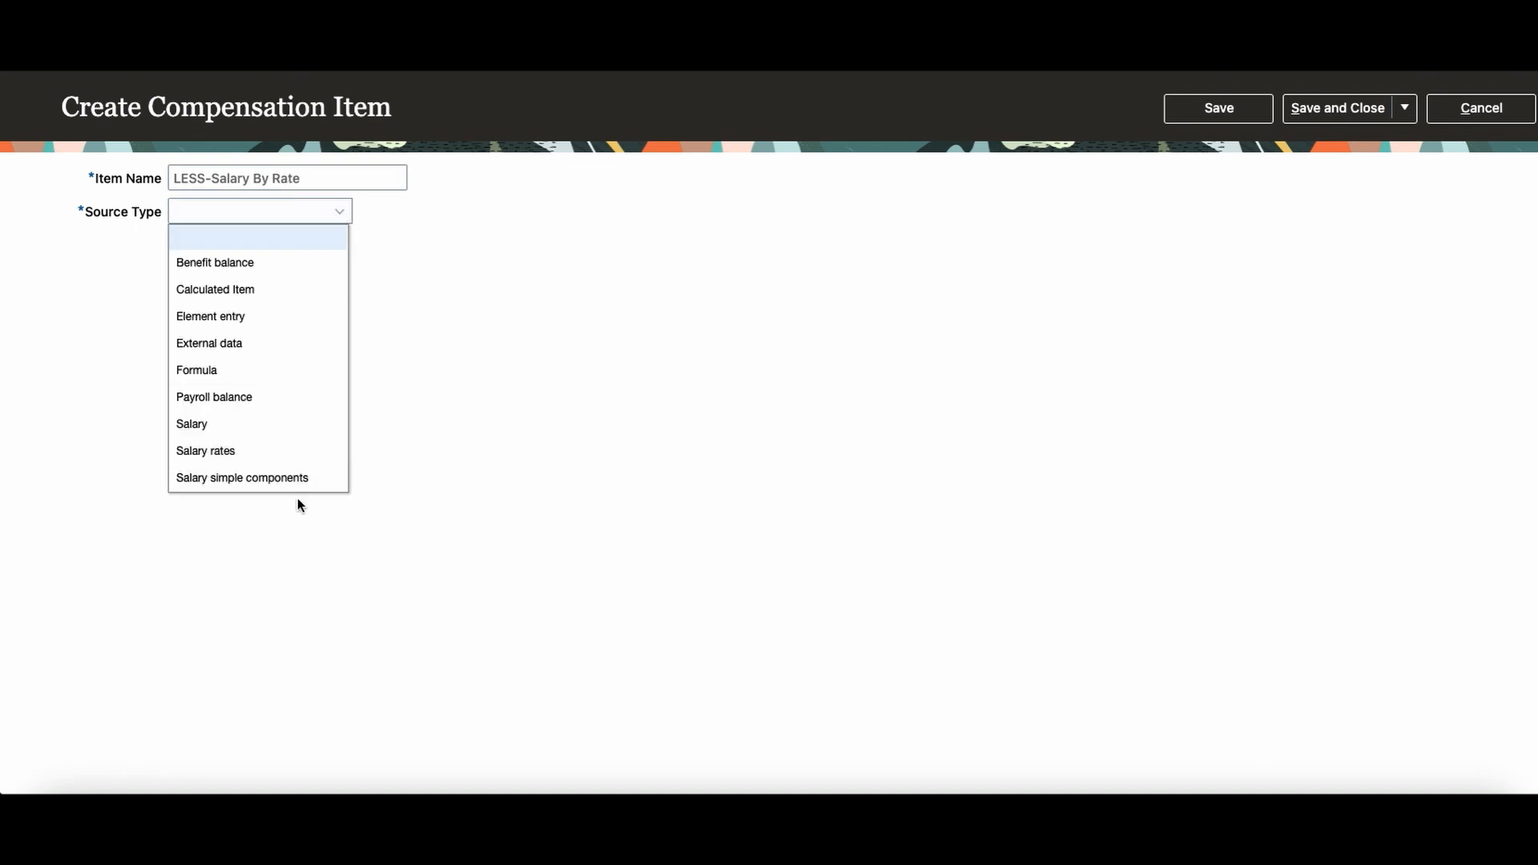
click(280, 451)
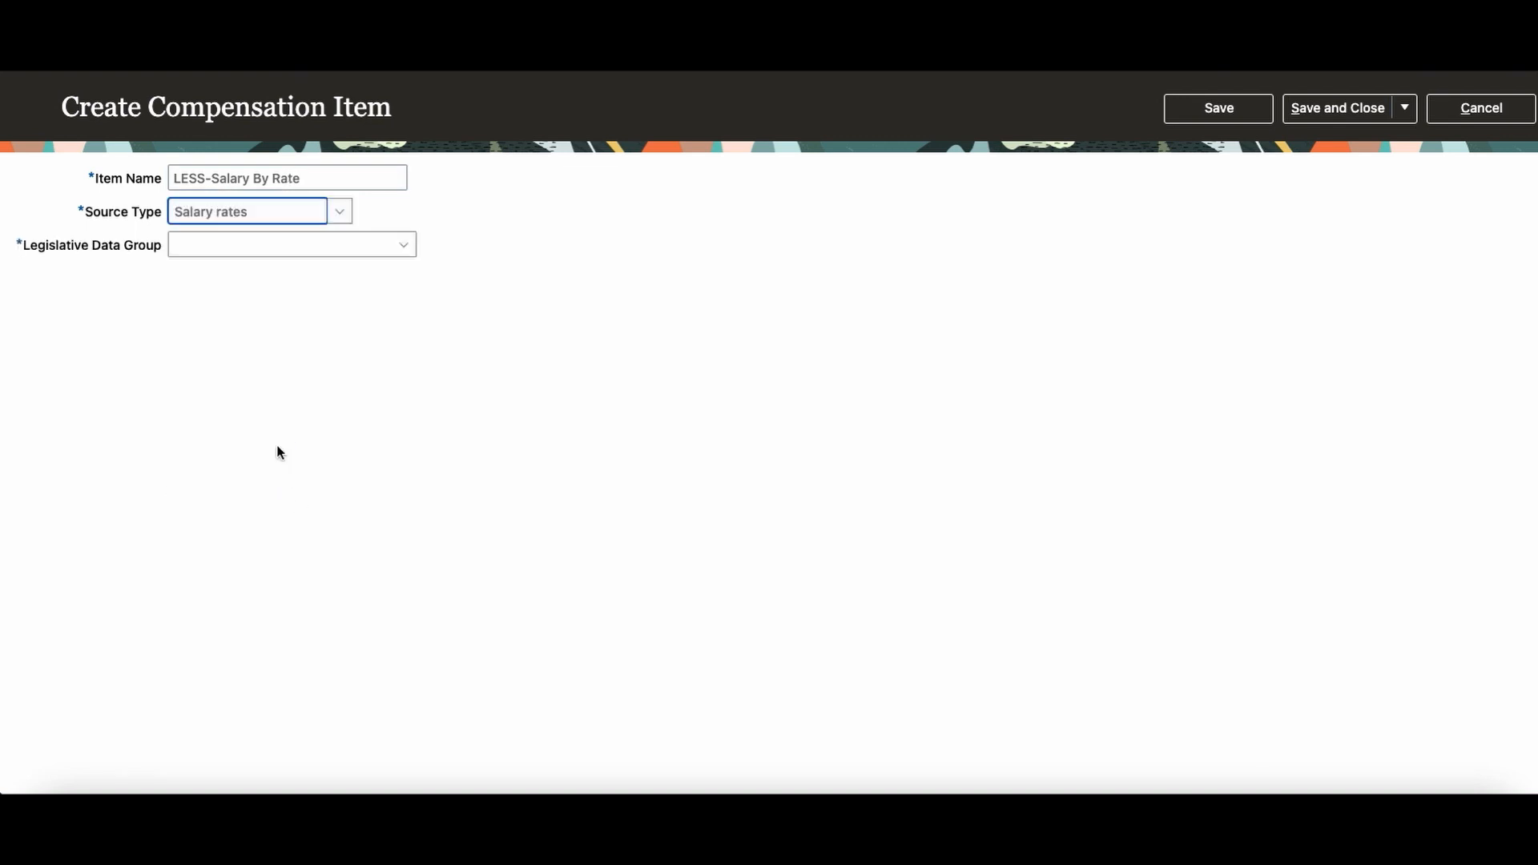
Search the legislative data groups for GBI and assign GBI United States LDG to the LESS-Salary By Rate item
click(291, 248)
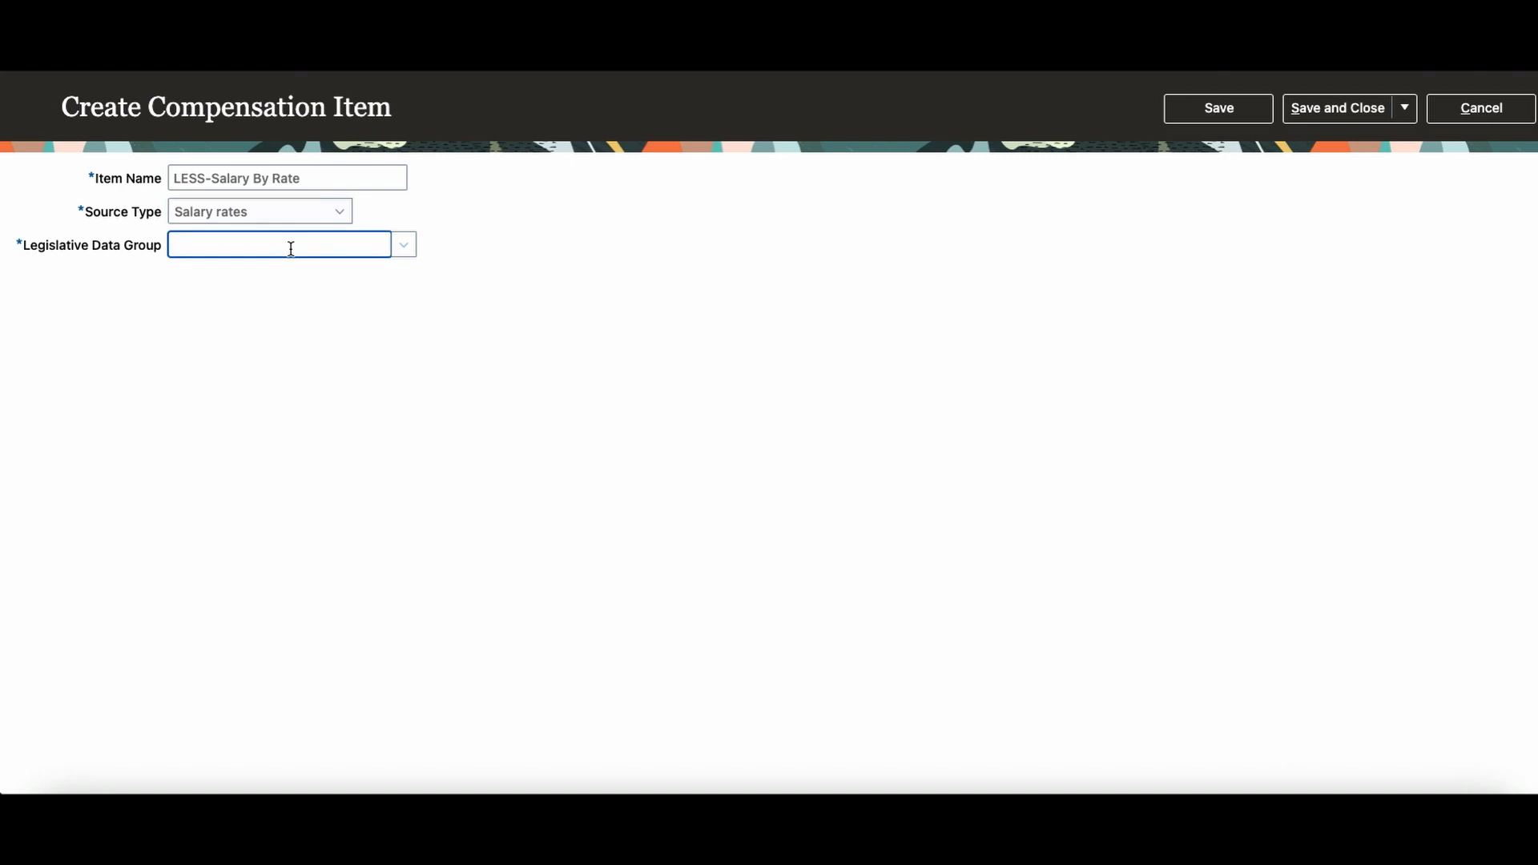
text(GBI)
key(Tab)
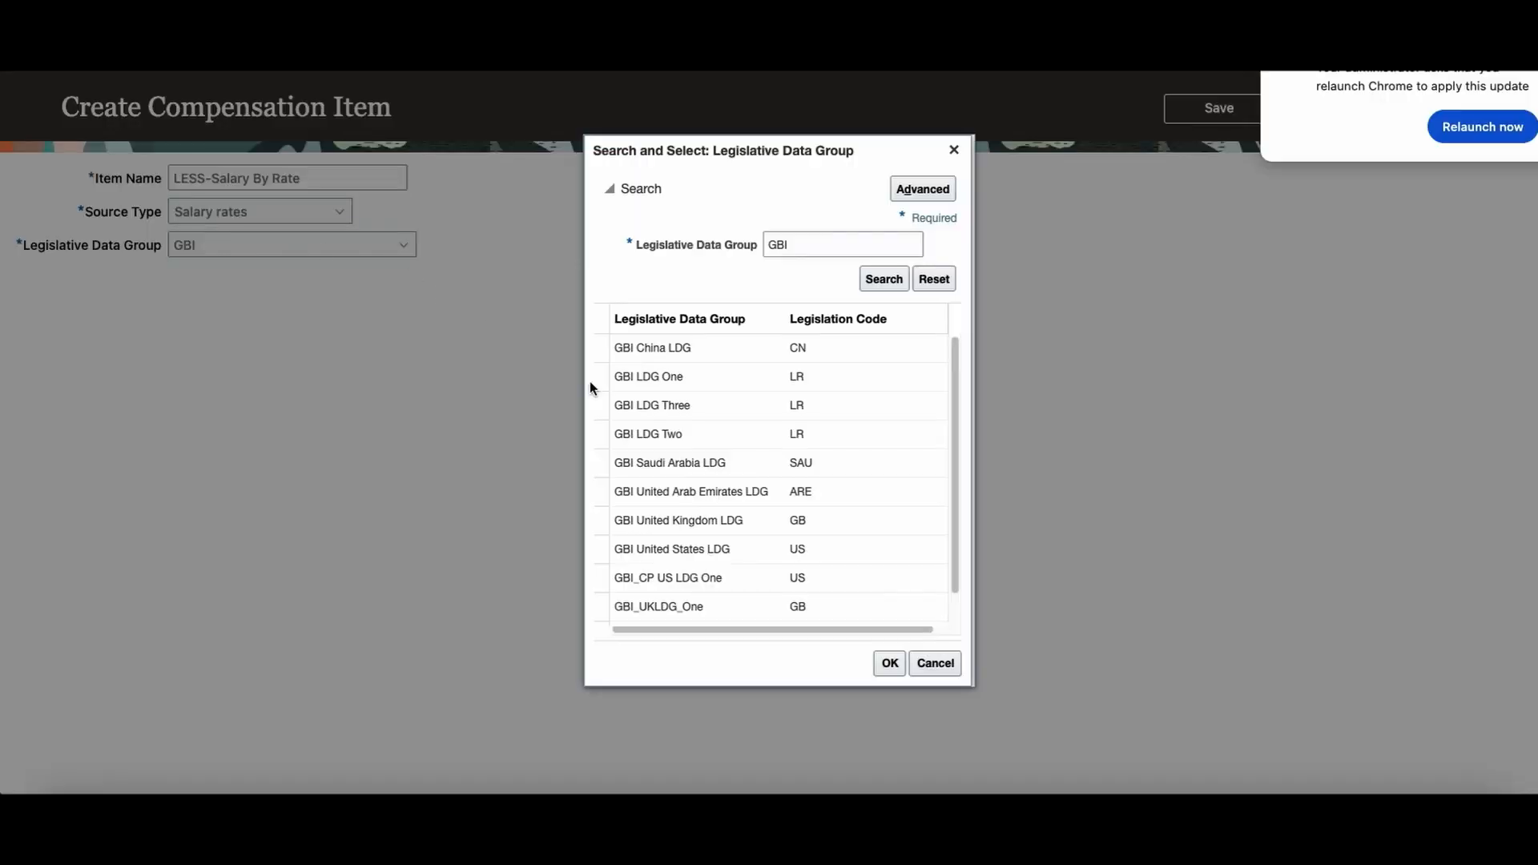
click(713, 550)
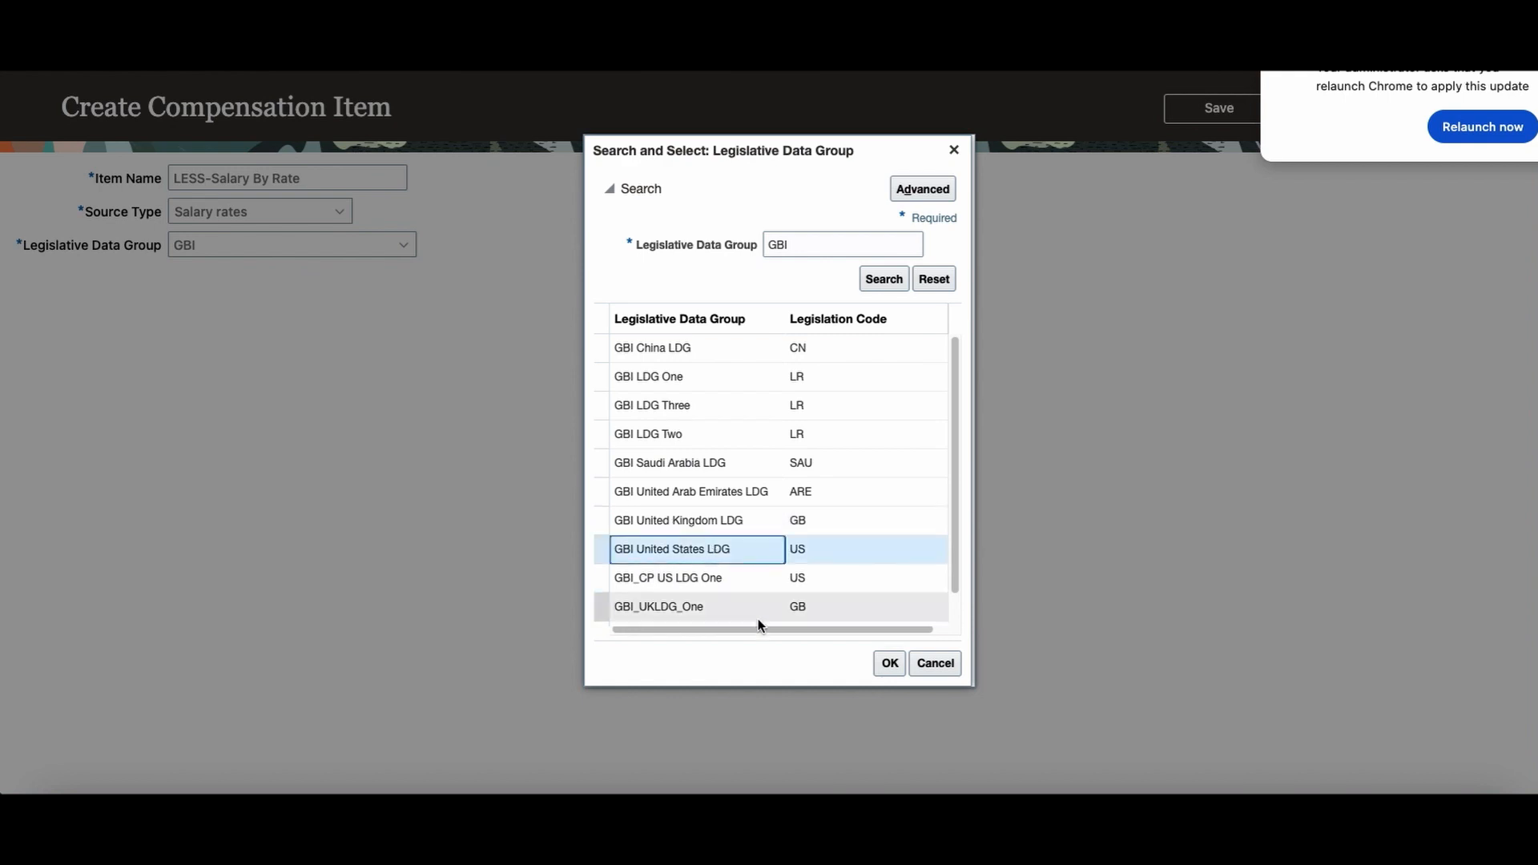
click(888, 662)
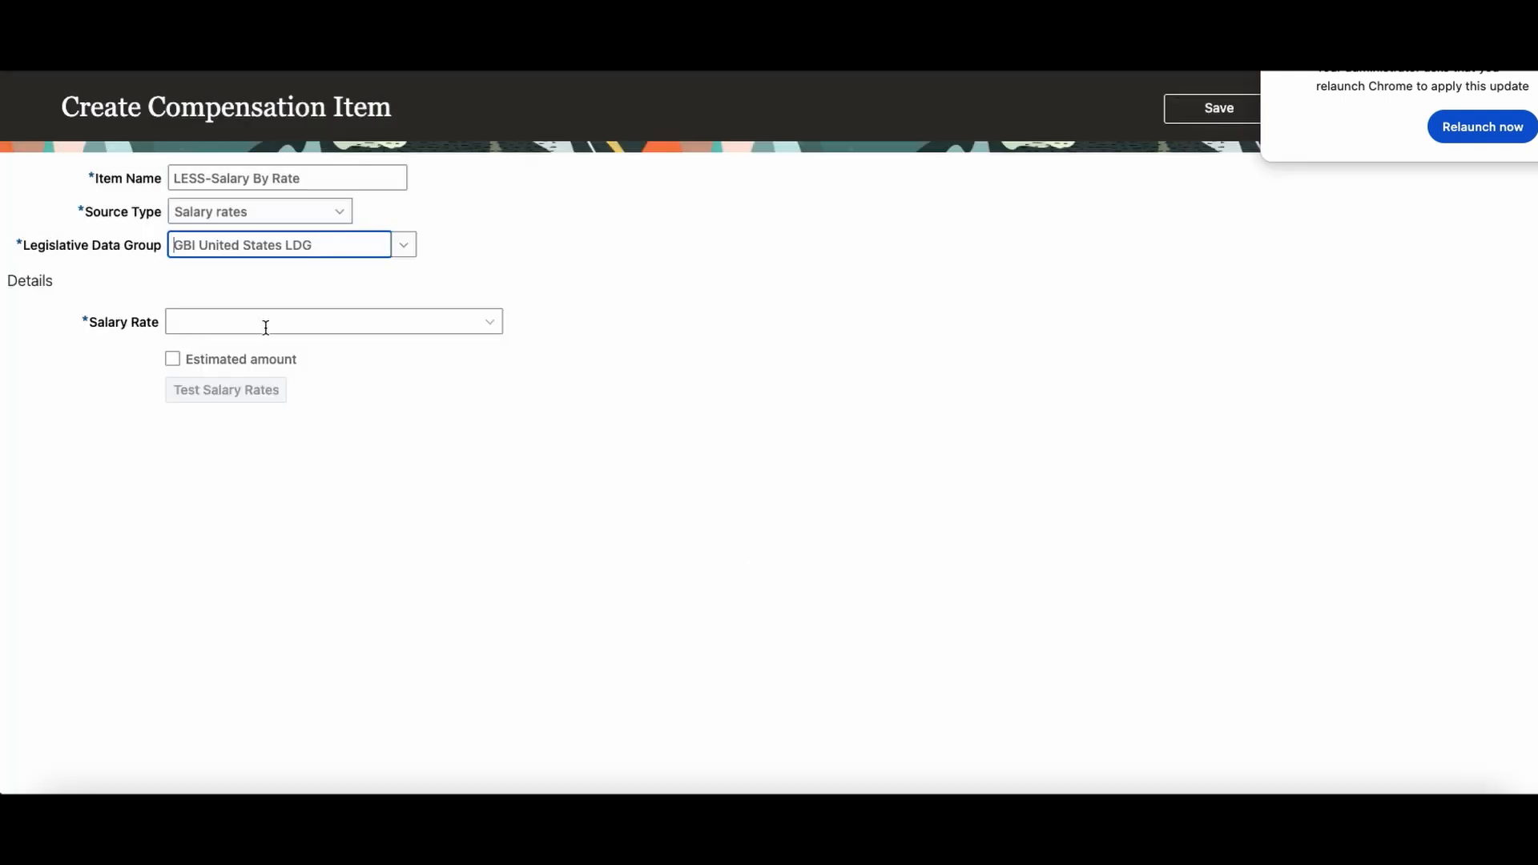
Set the salary rate to RJS2_Annual_Base, dismiss the browser update notice, and save and close the LESS-Salary By Rate item
click(491, 322)
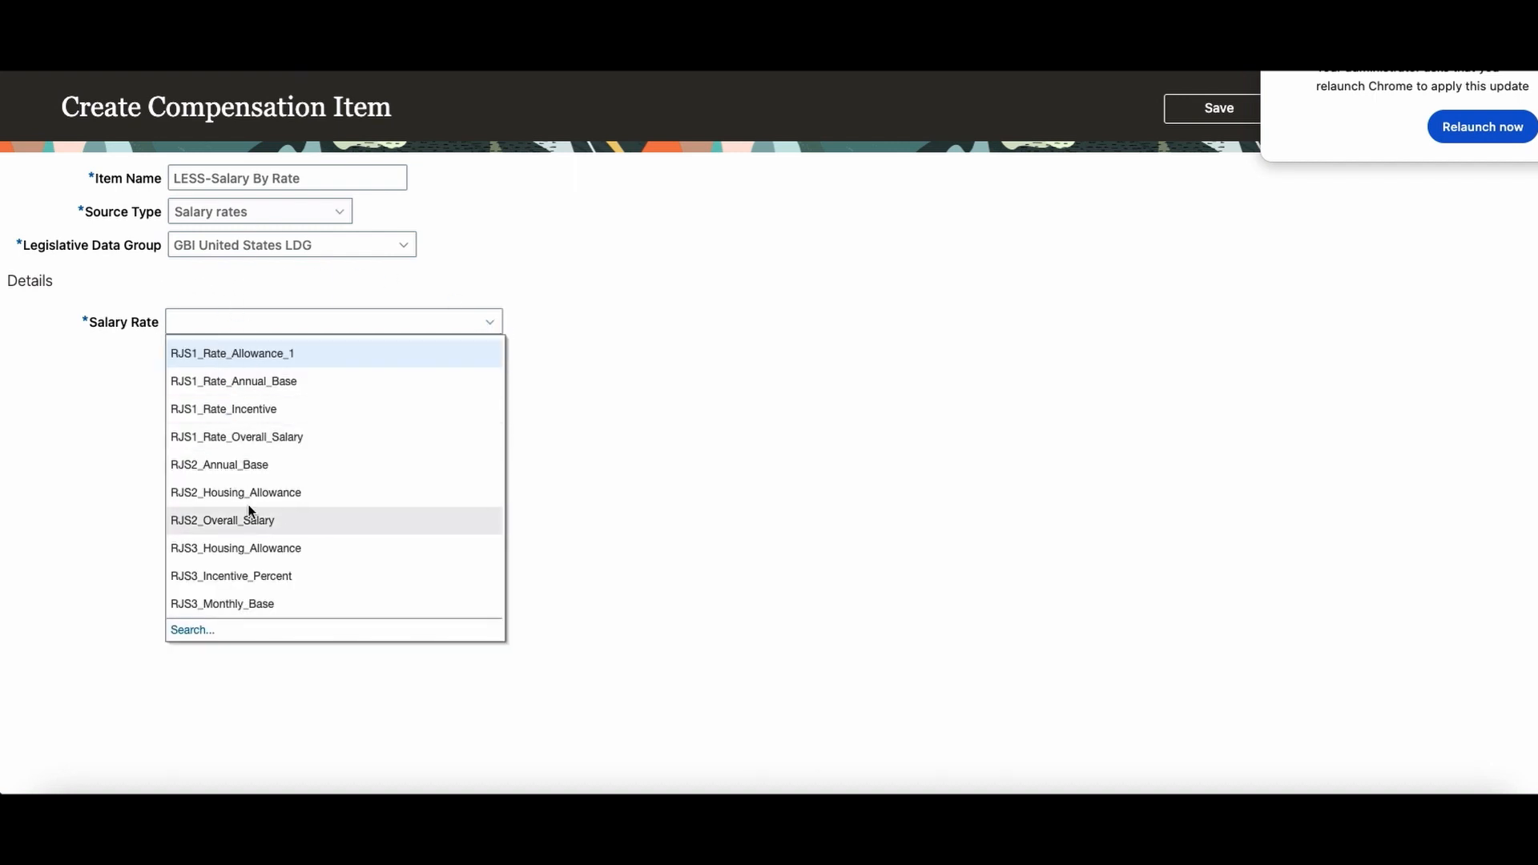
click(261, 465)
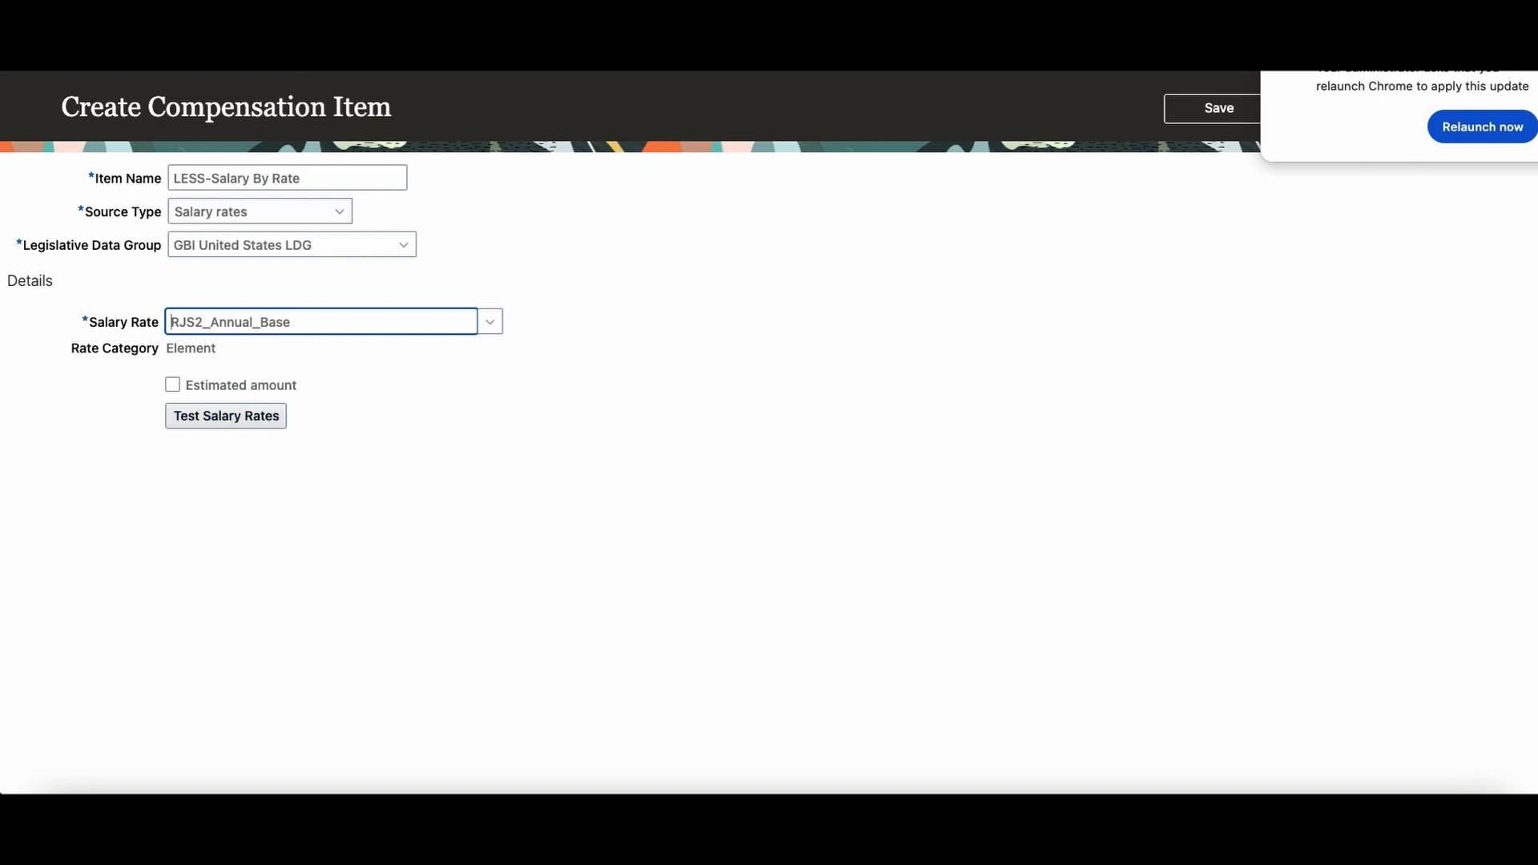
click(1527, 36)
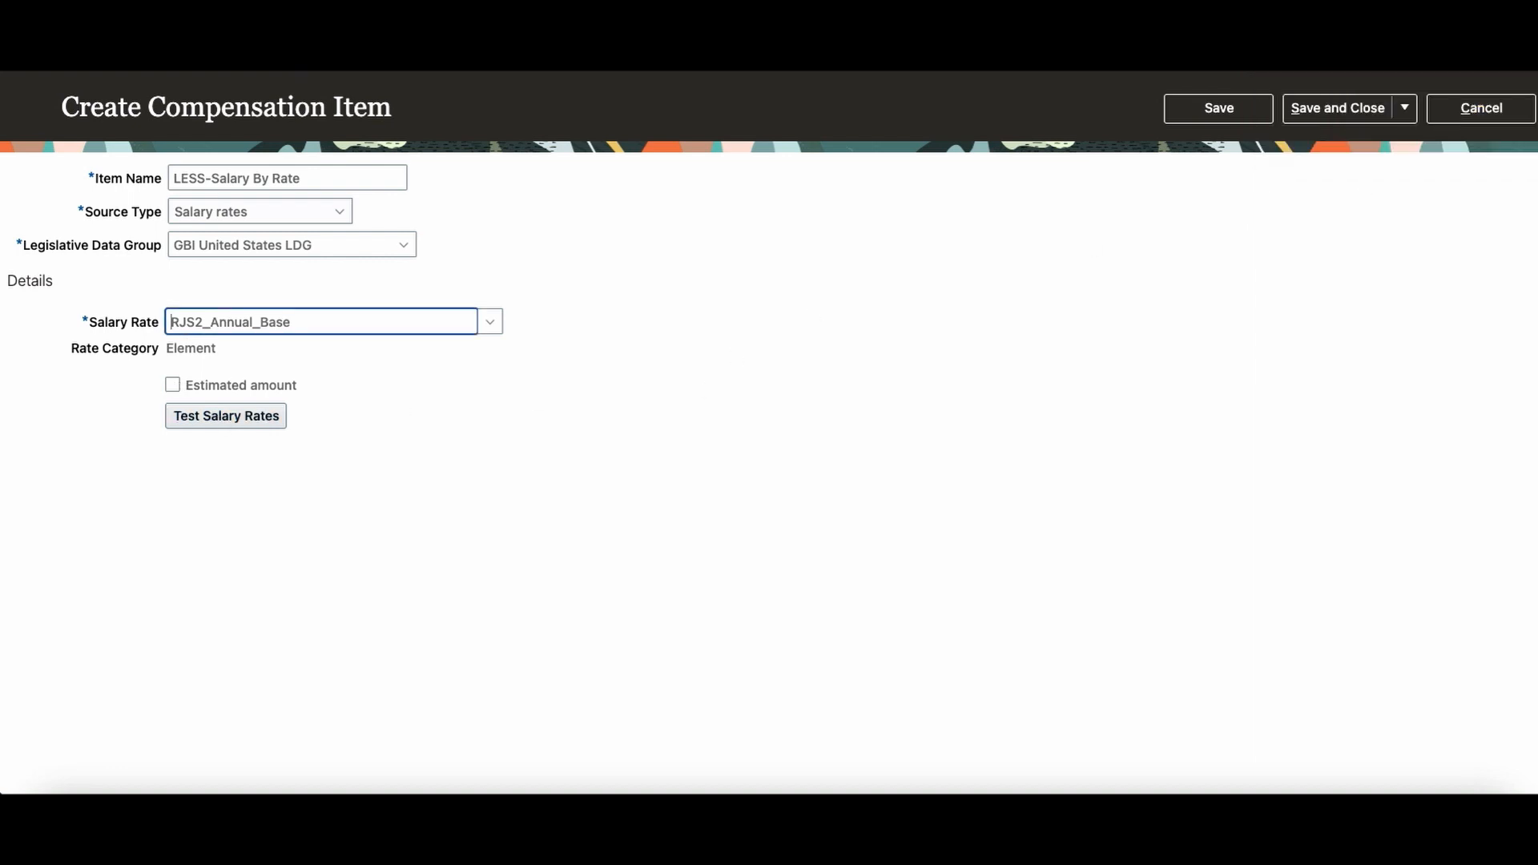
click(1360, 112)
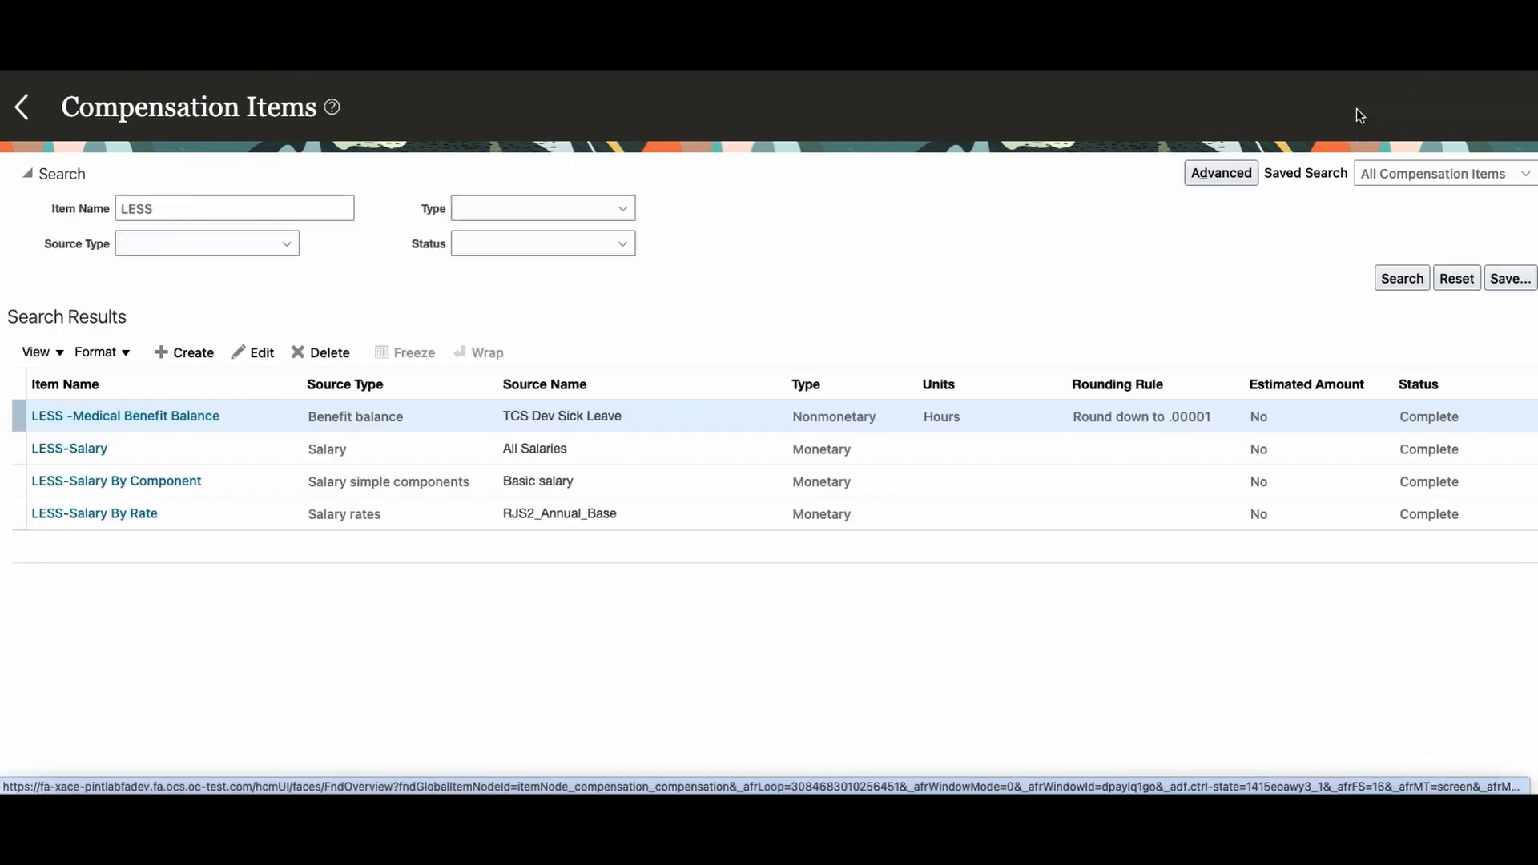